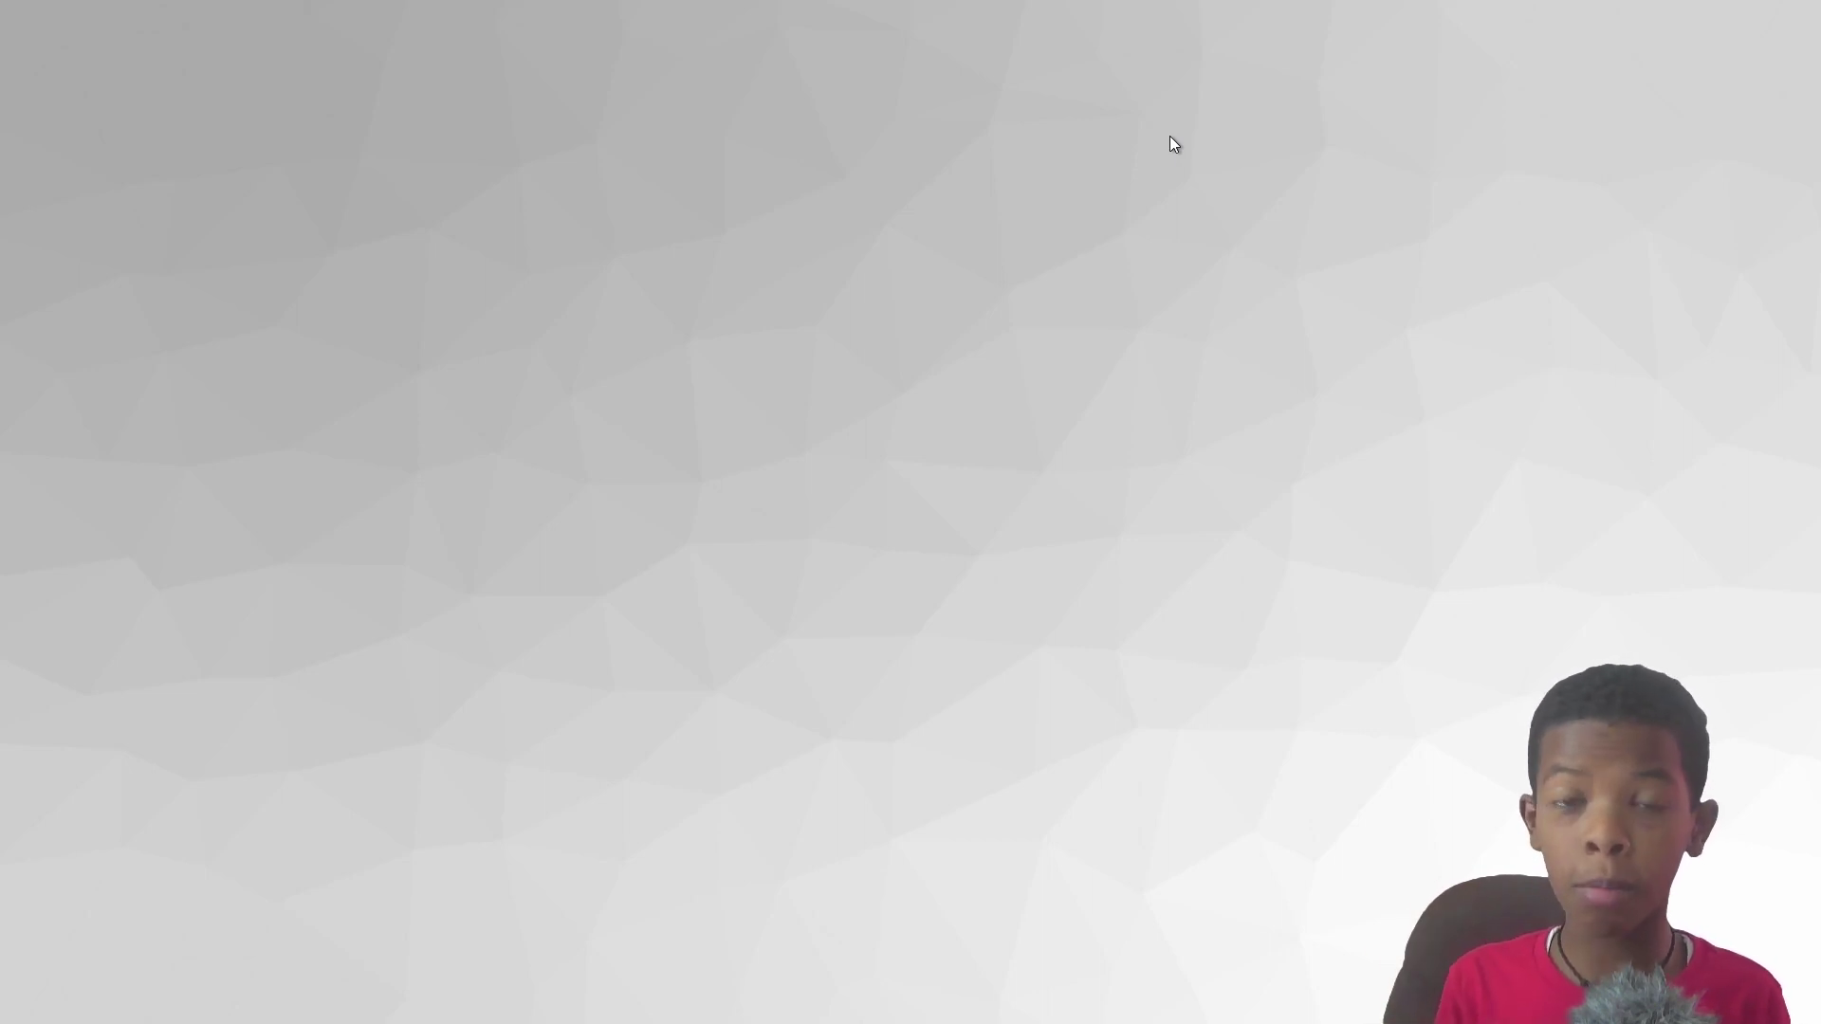
Step: Launch Edge and add a new browser profile that starts without your data
key("super")
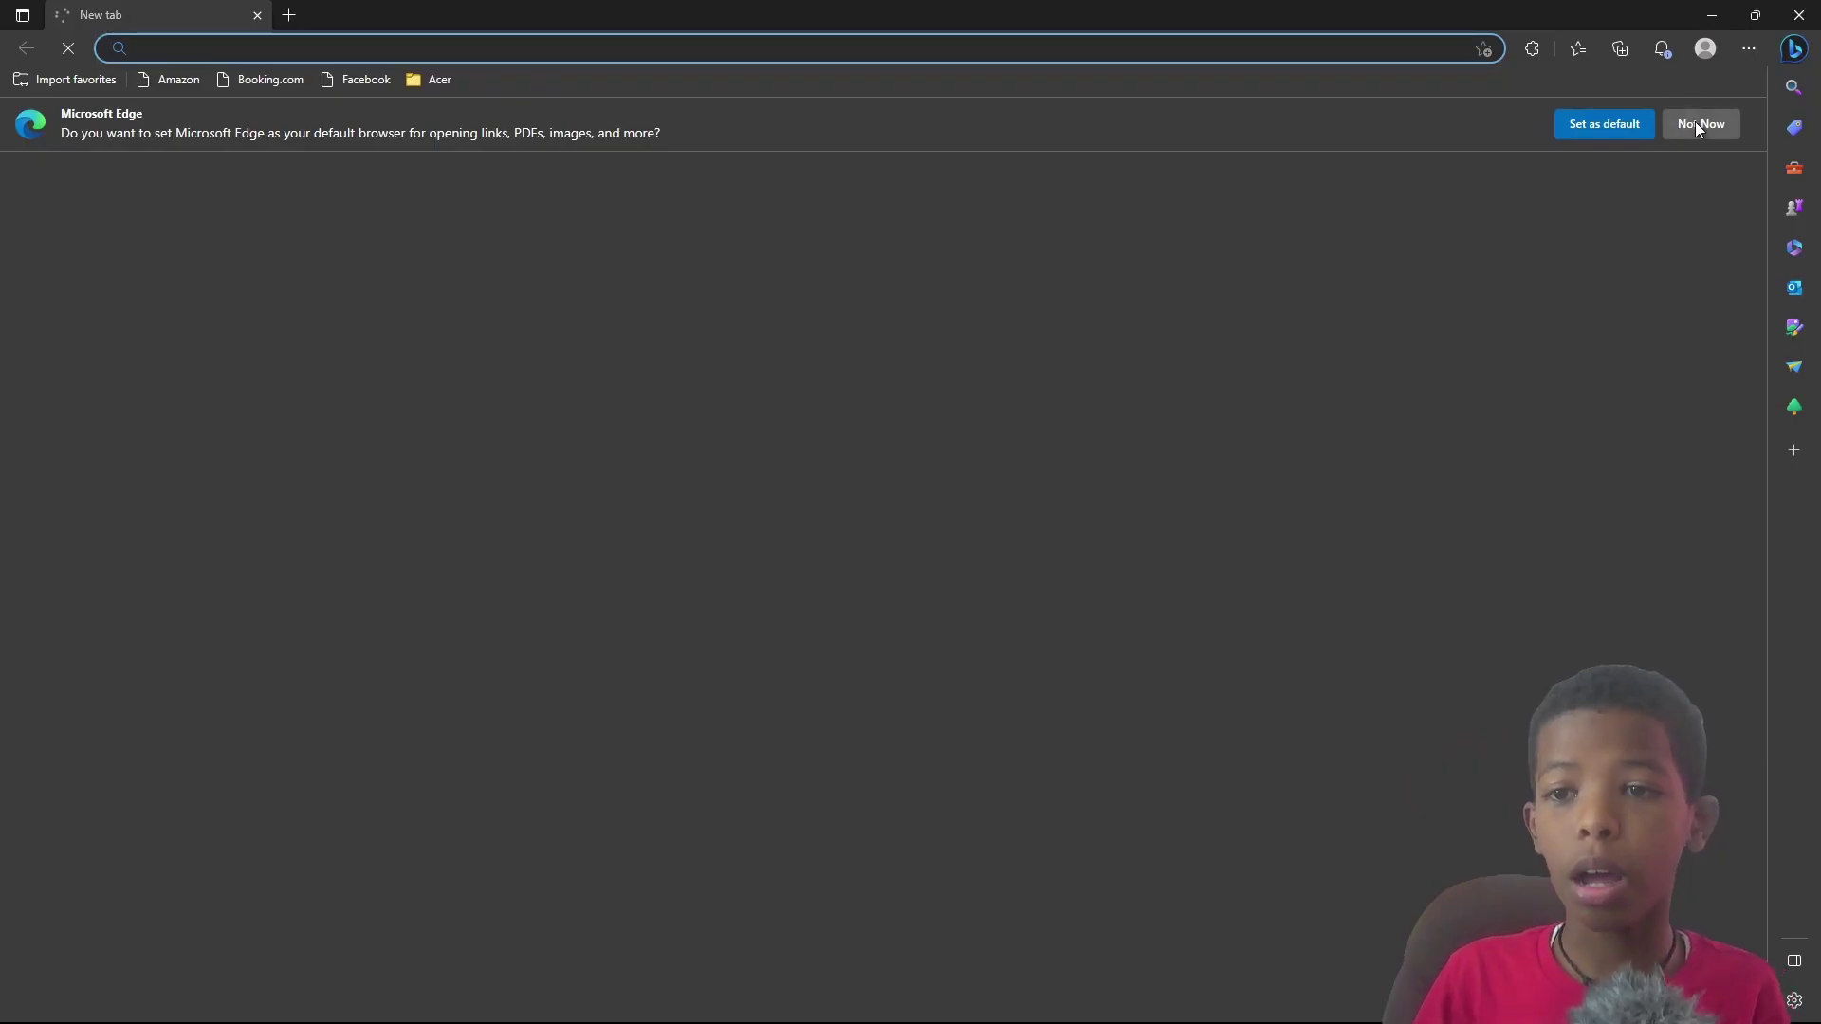
left_click(1695, 124)
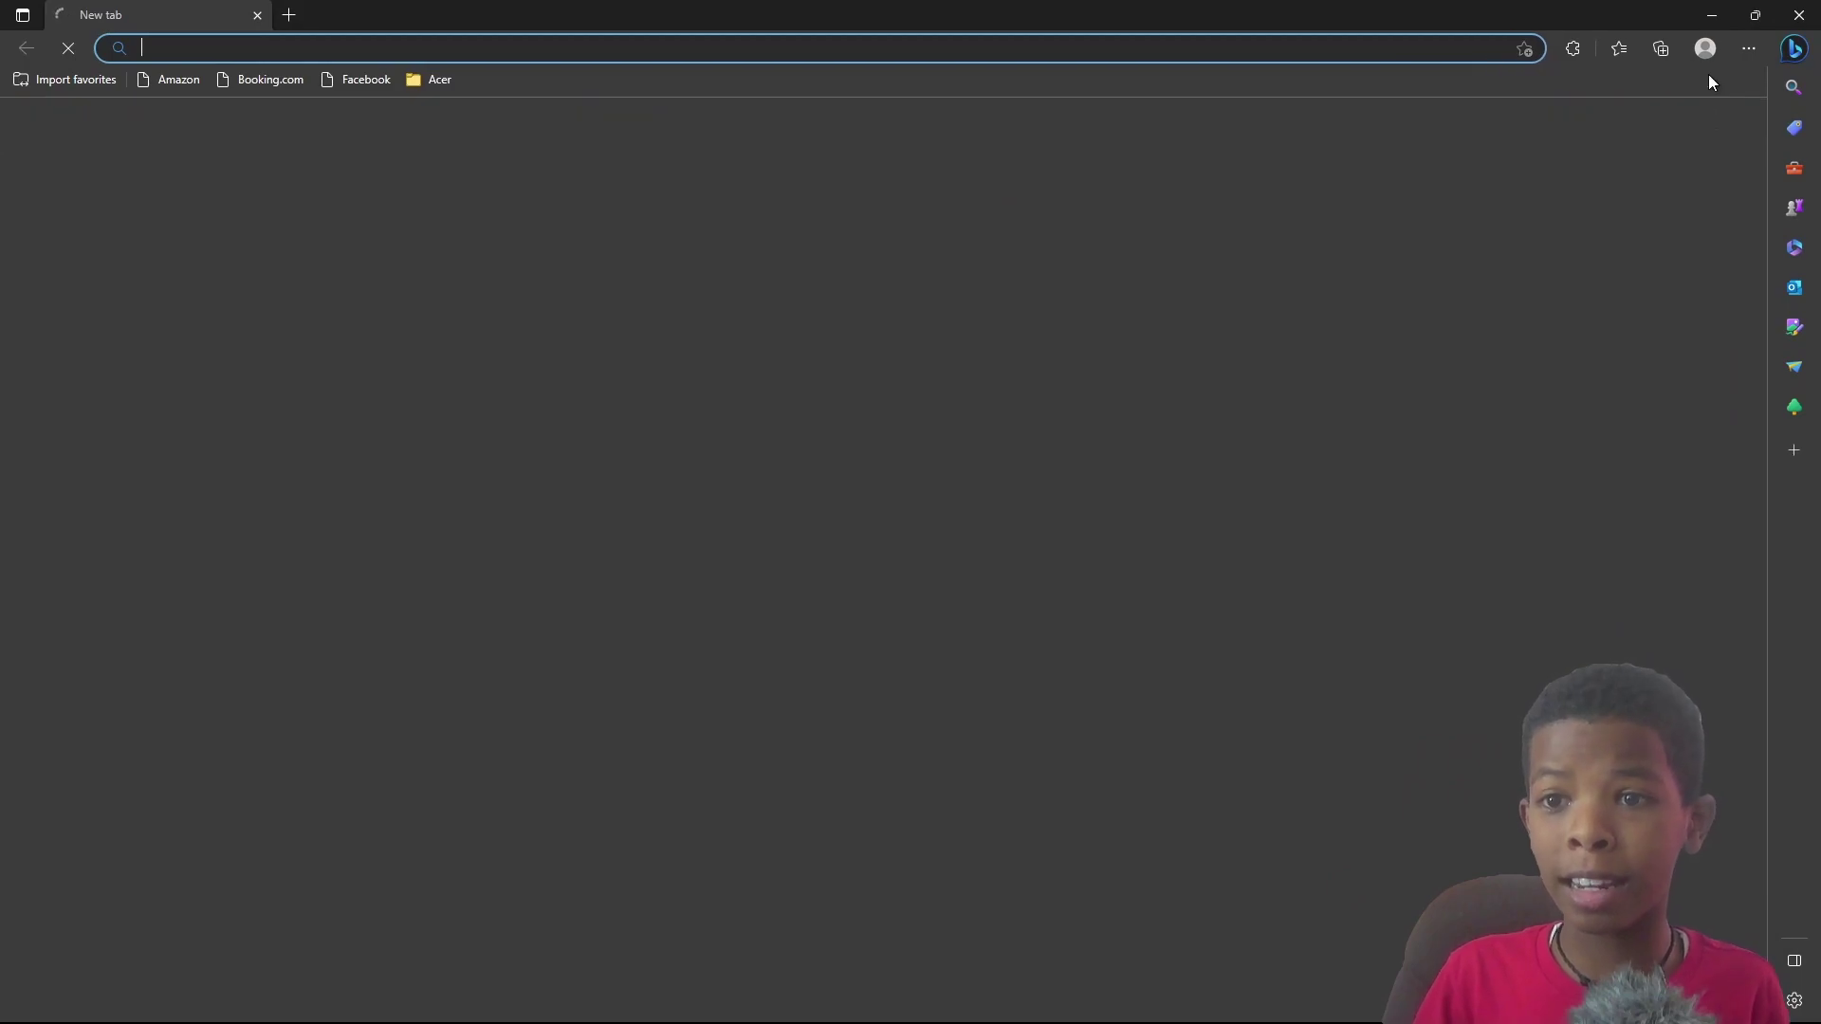
left_click(1704, 48)
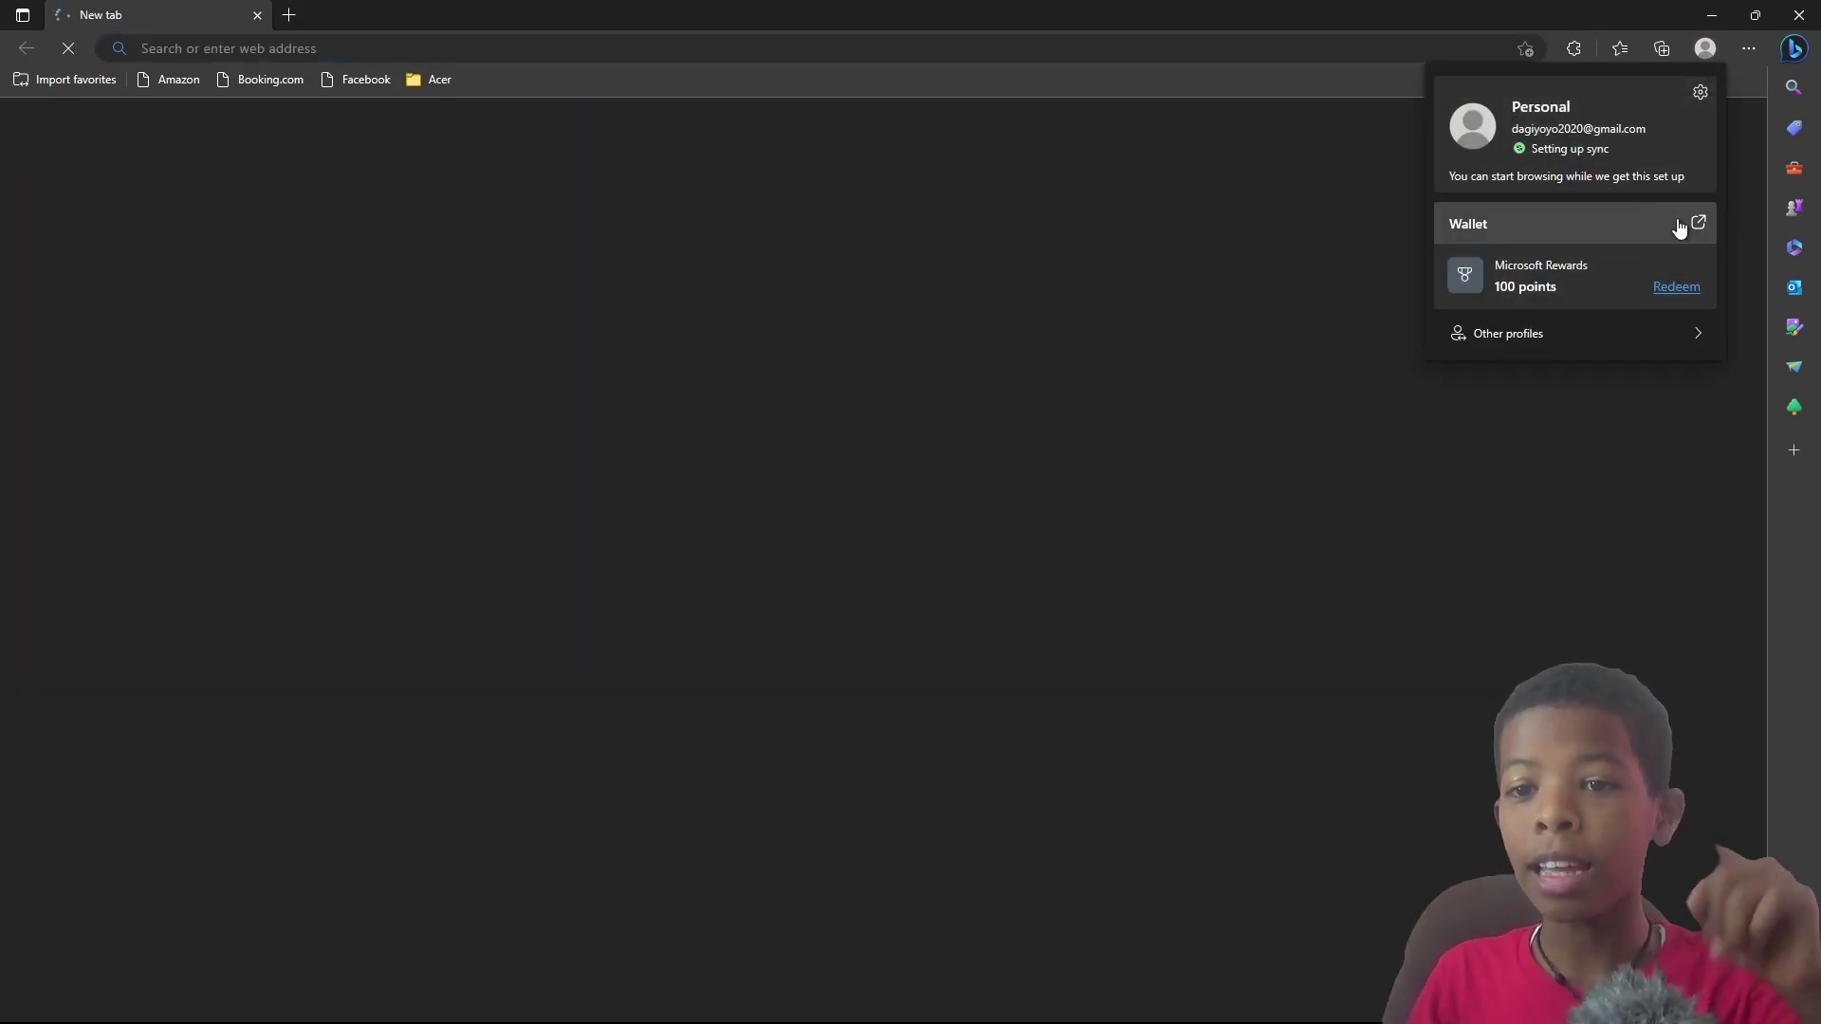
mouse_move(1595, 339)
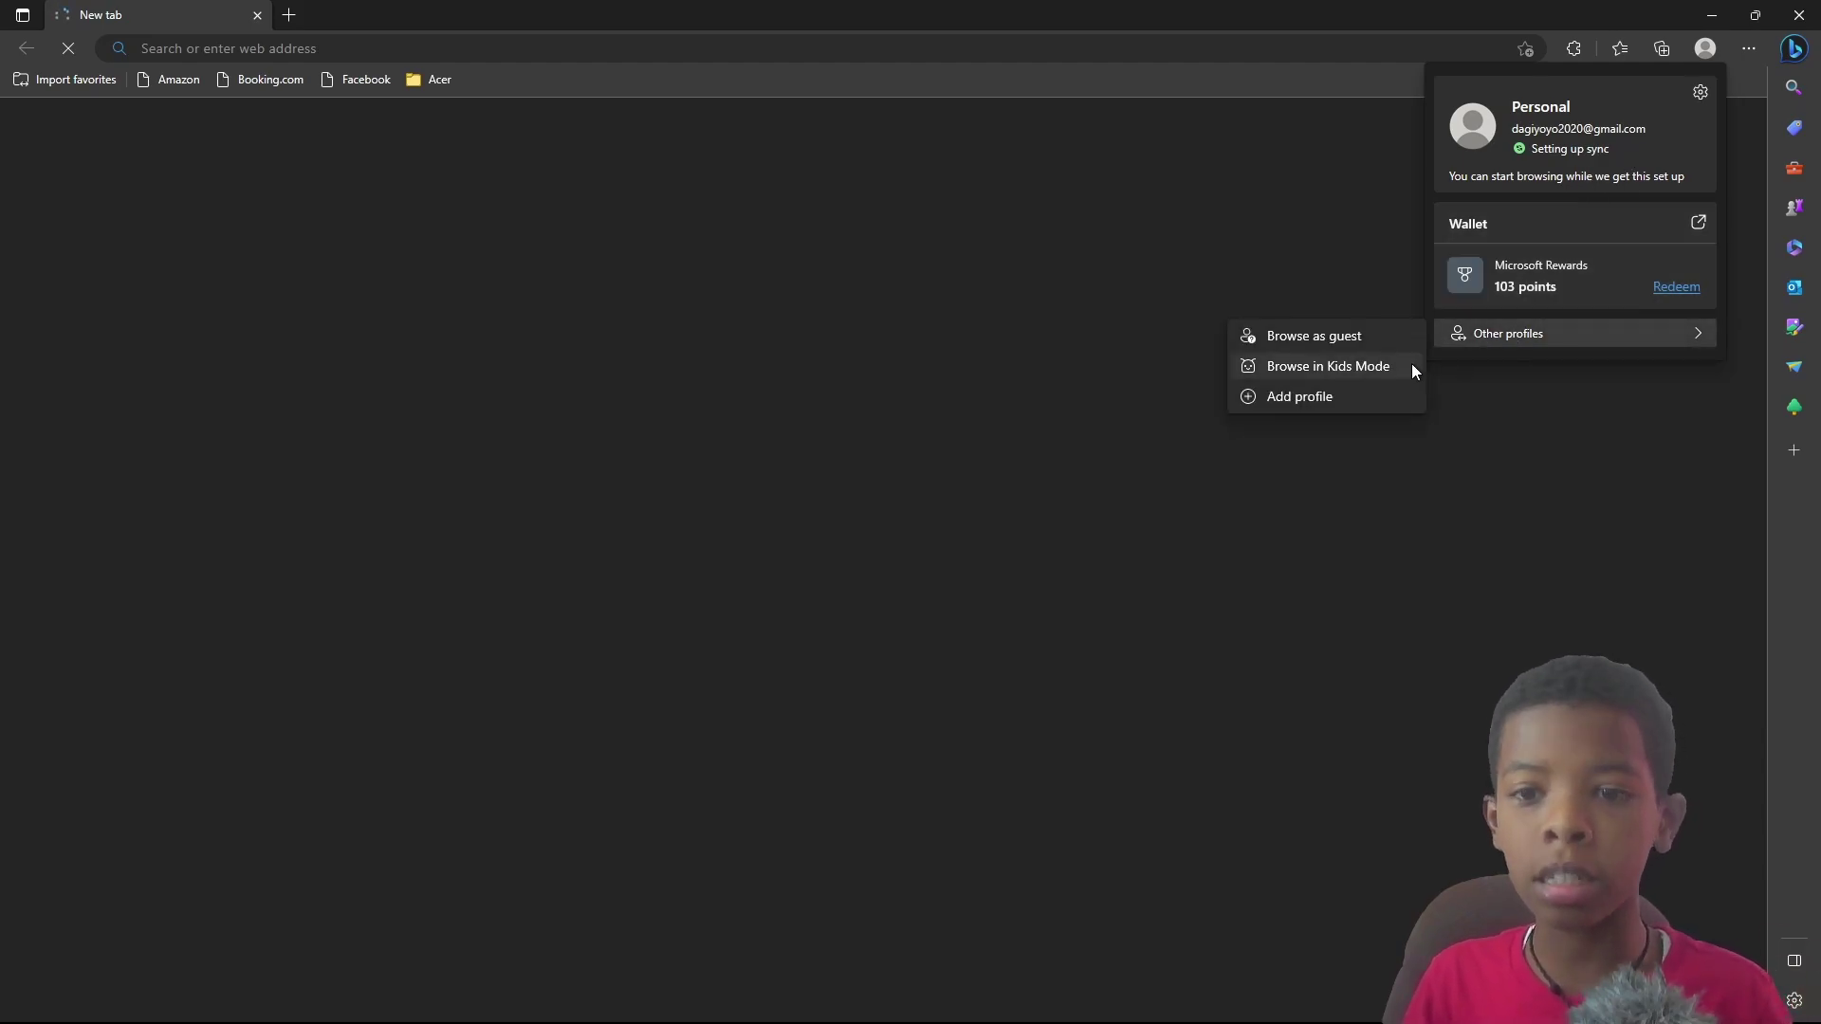
left_click(1349, 397)
left_click(1543, 208)
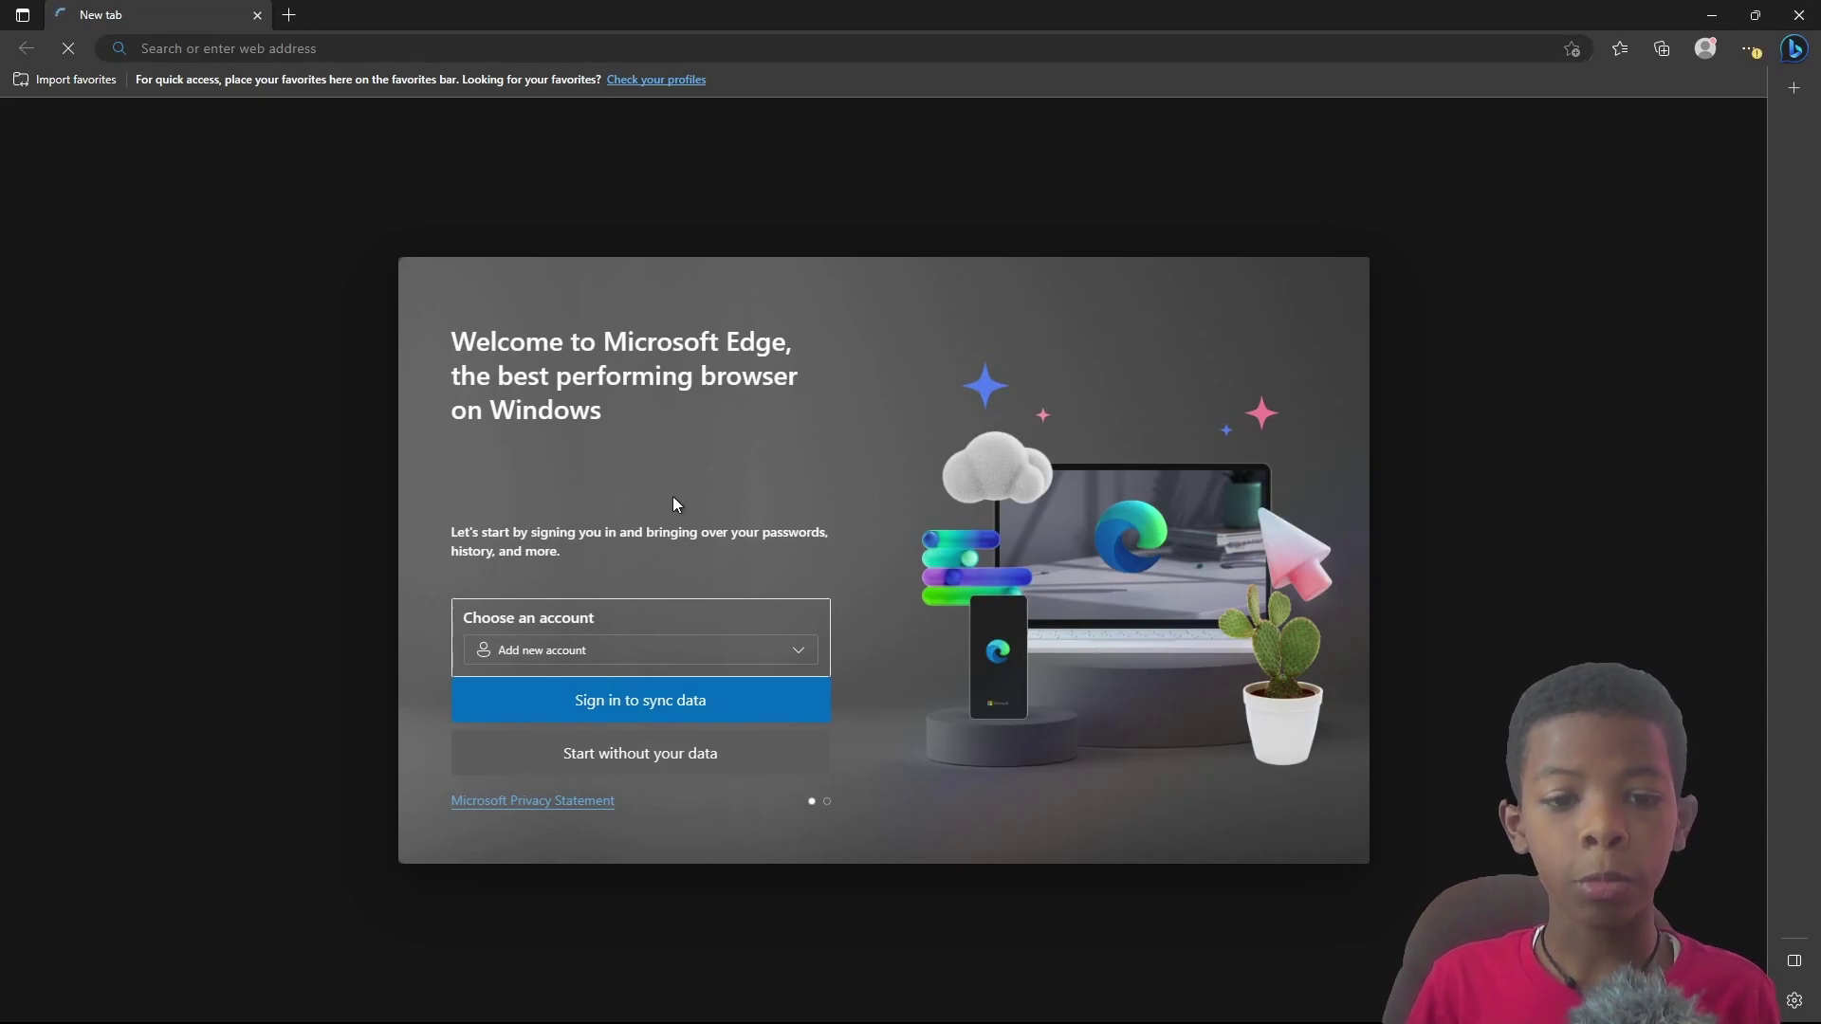
left_click(571, 651)
left_click(573, 677)
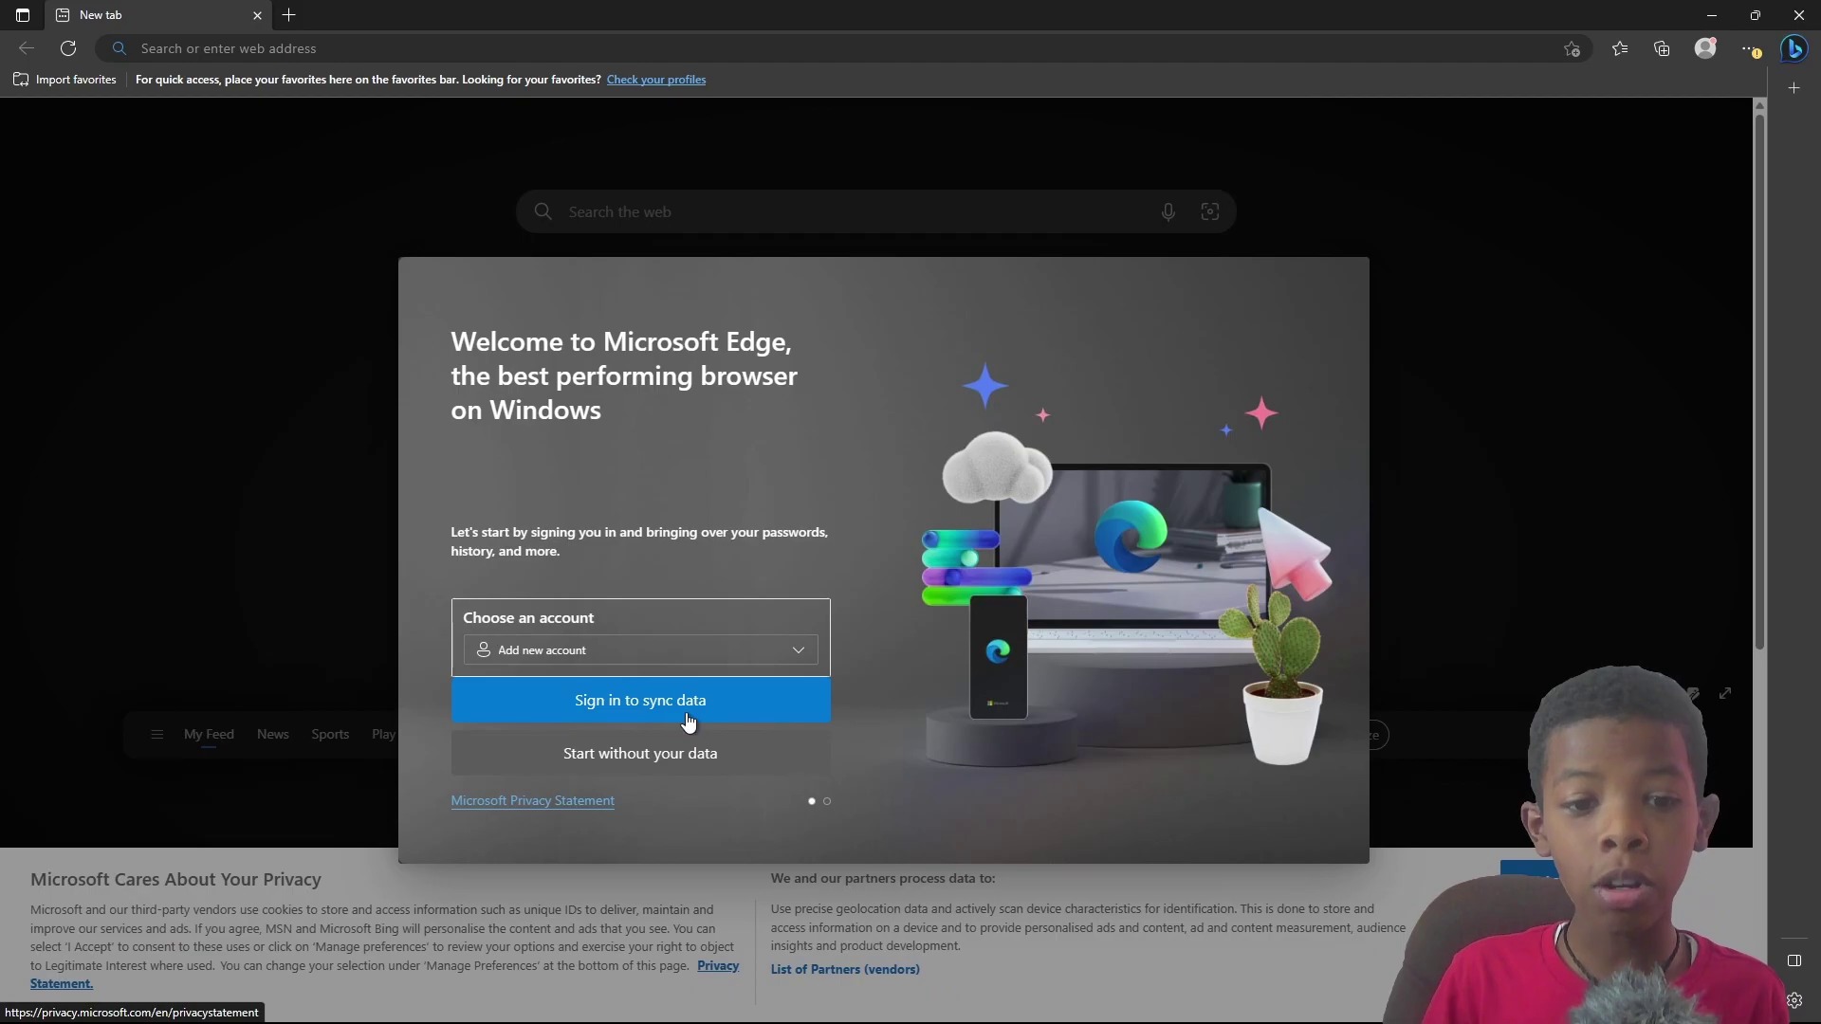
left_click(732, 756)
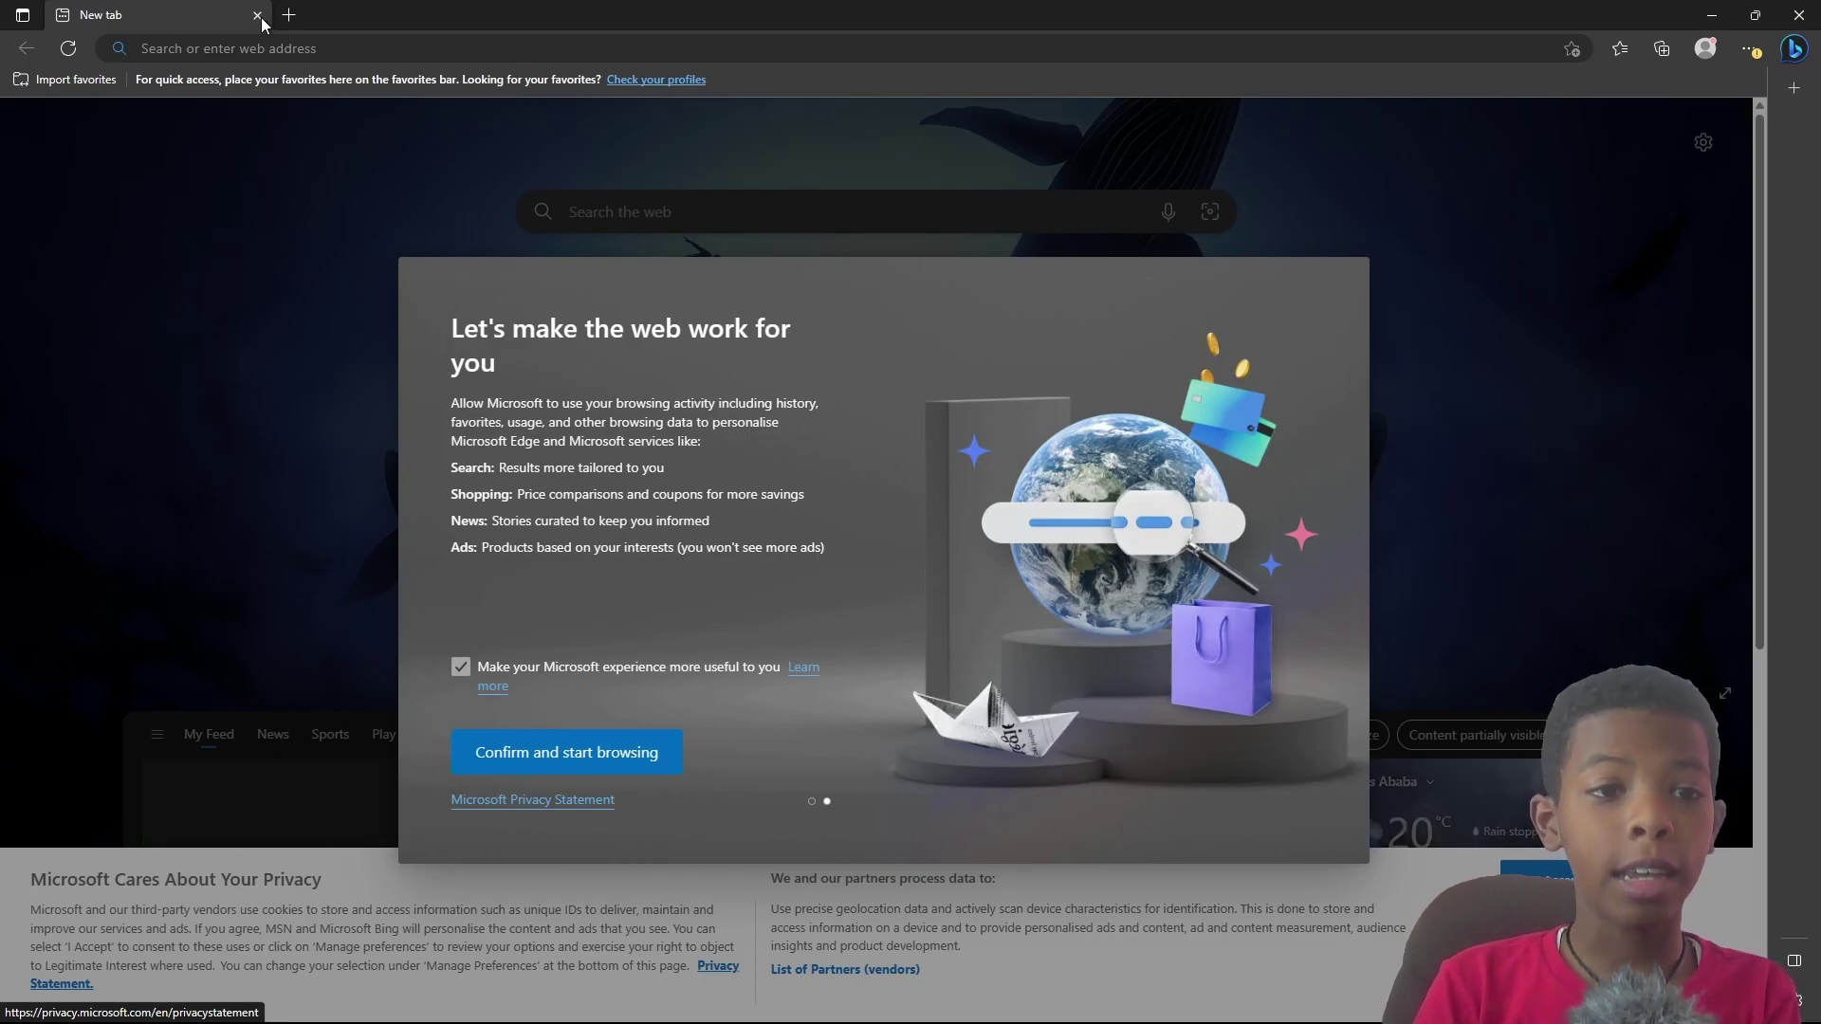
Step: Open a new tab and go to outlook.com
left_click(292, 15)
type("outlook.com")
key("Return")
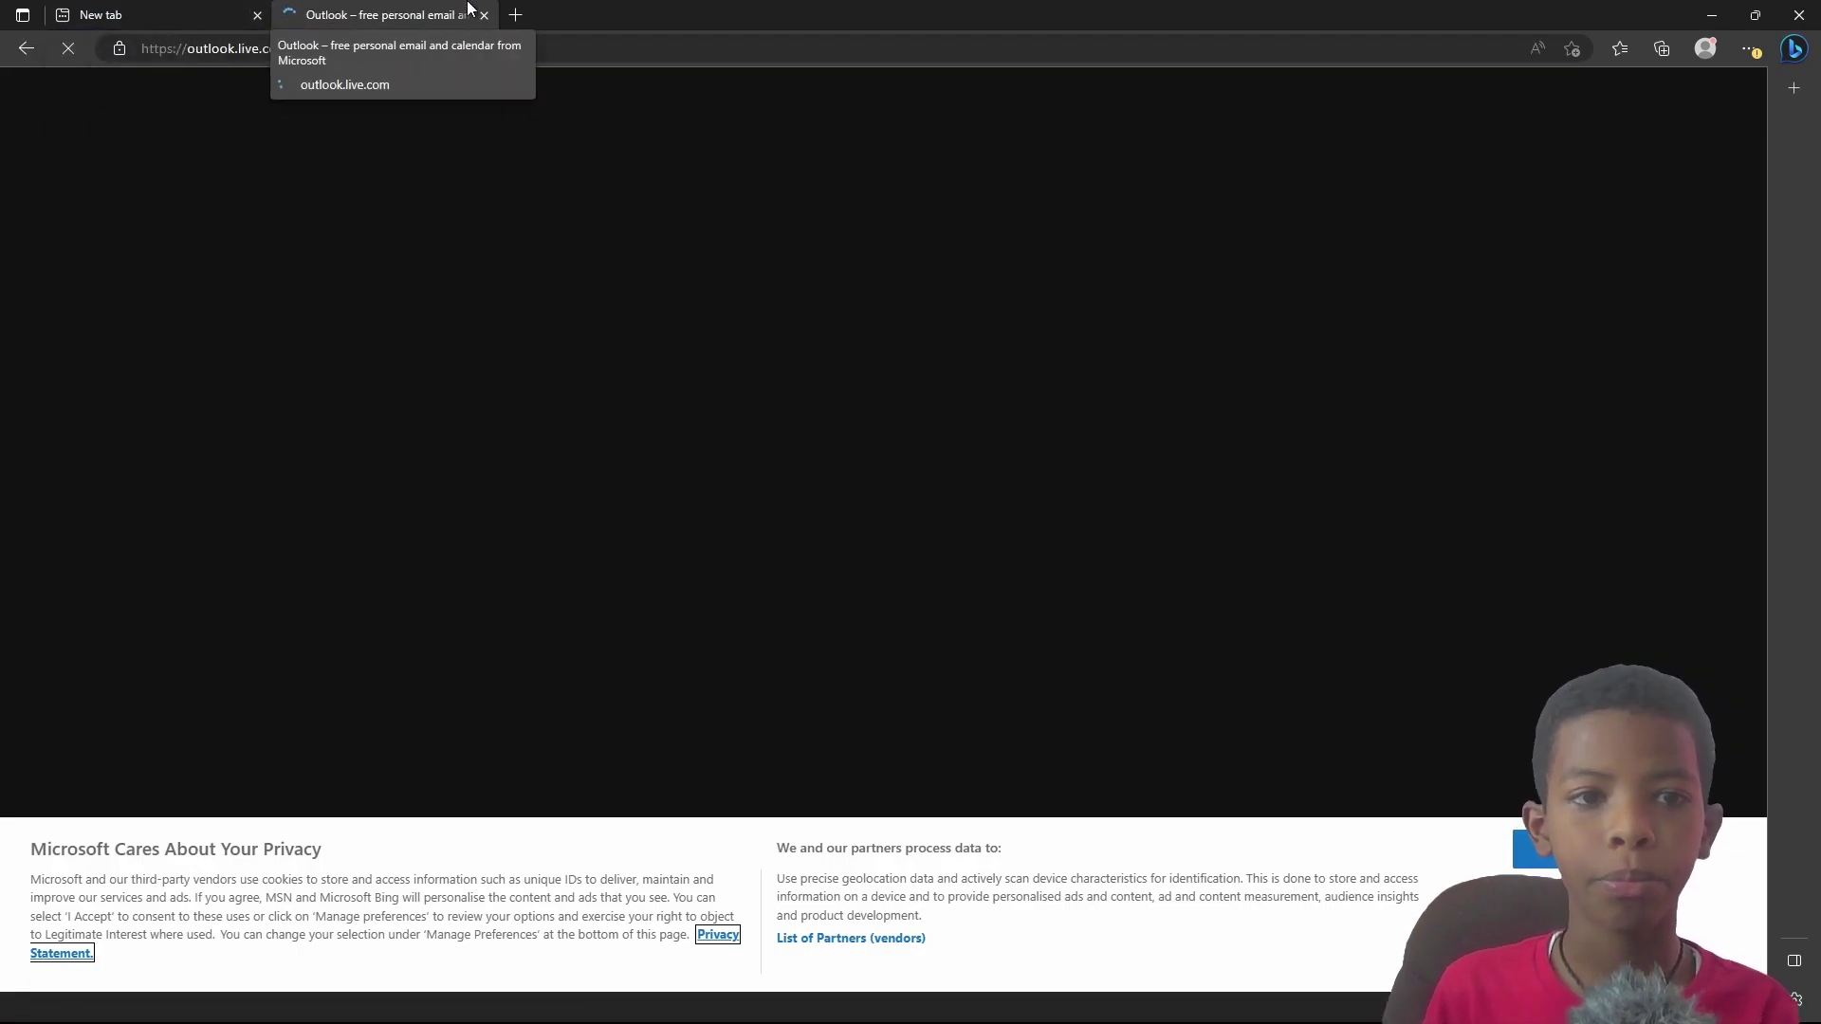
Step: Click Create free account on the Outlook page and close the leftover New tab
left_click(175, 14)
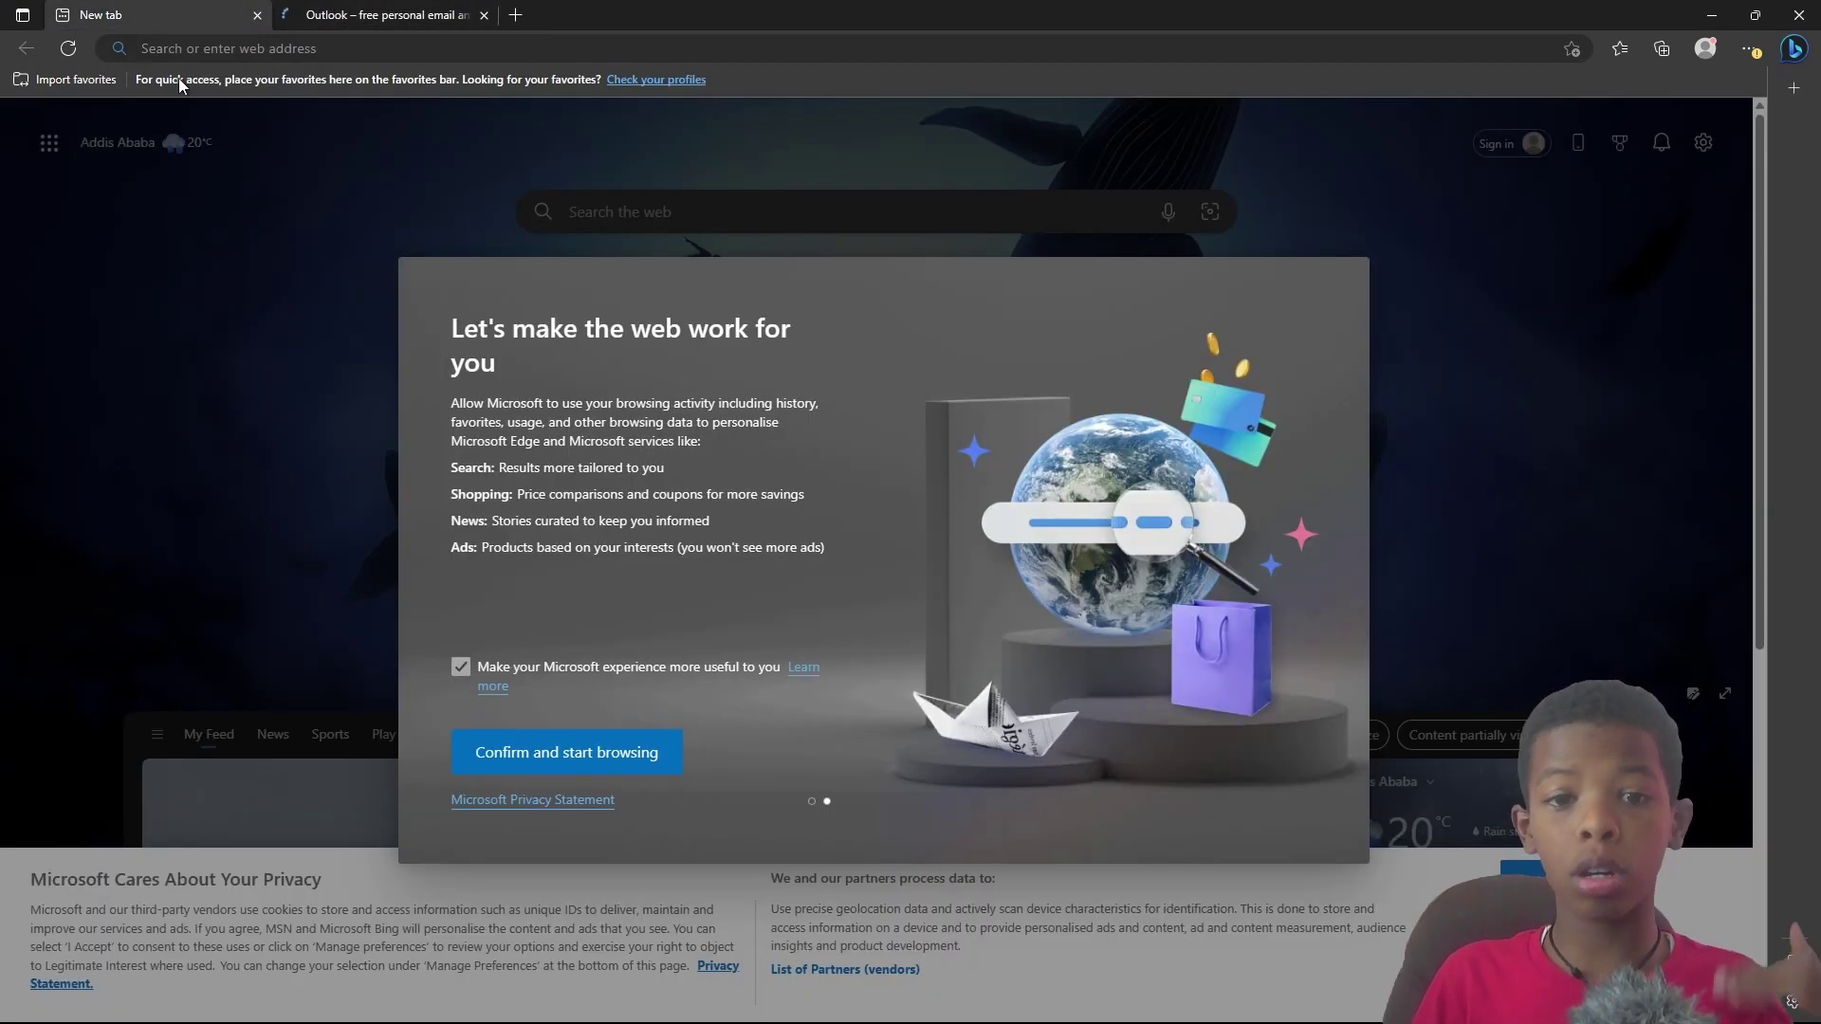
left_click(332, 12)
scroll(1036, 456, "down", 5)
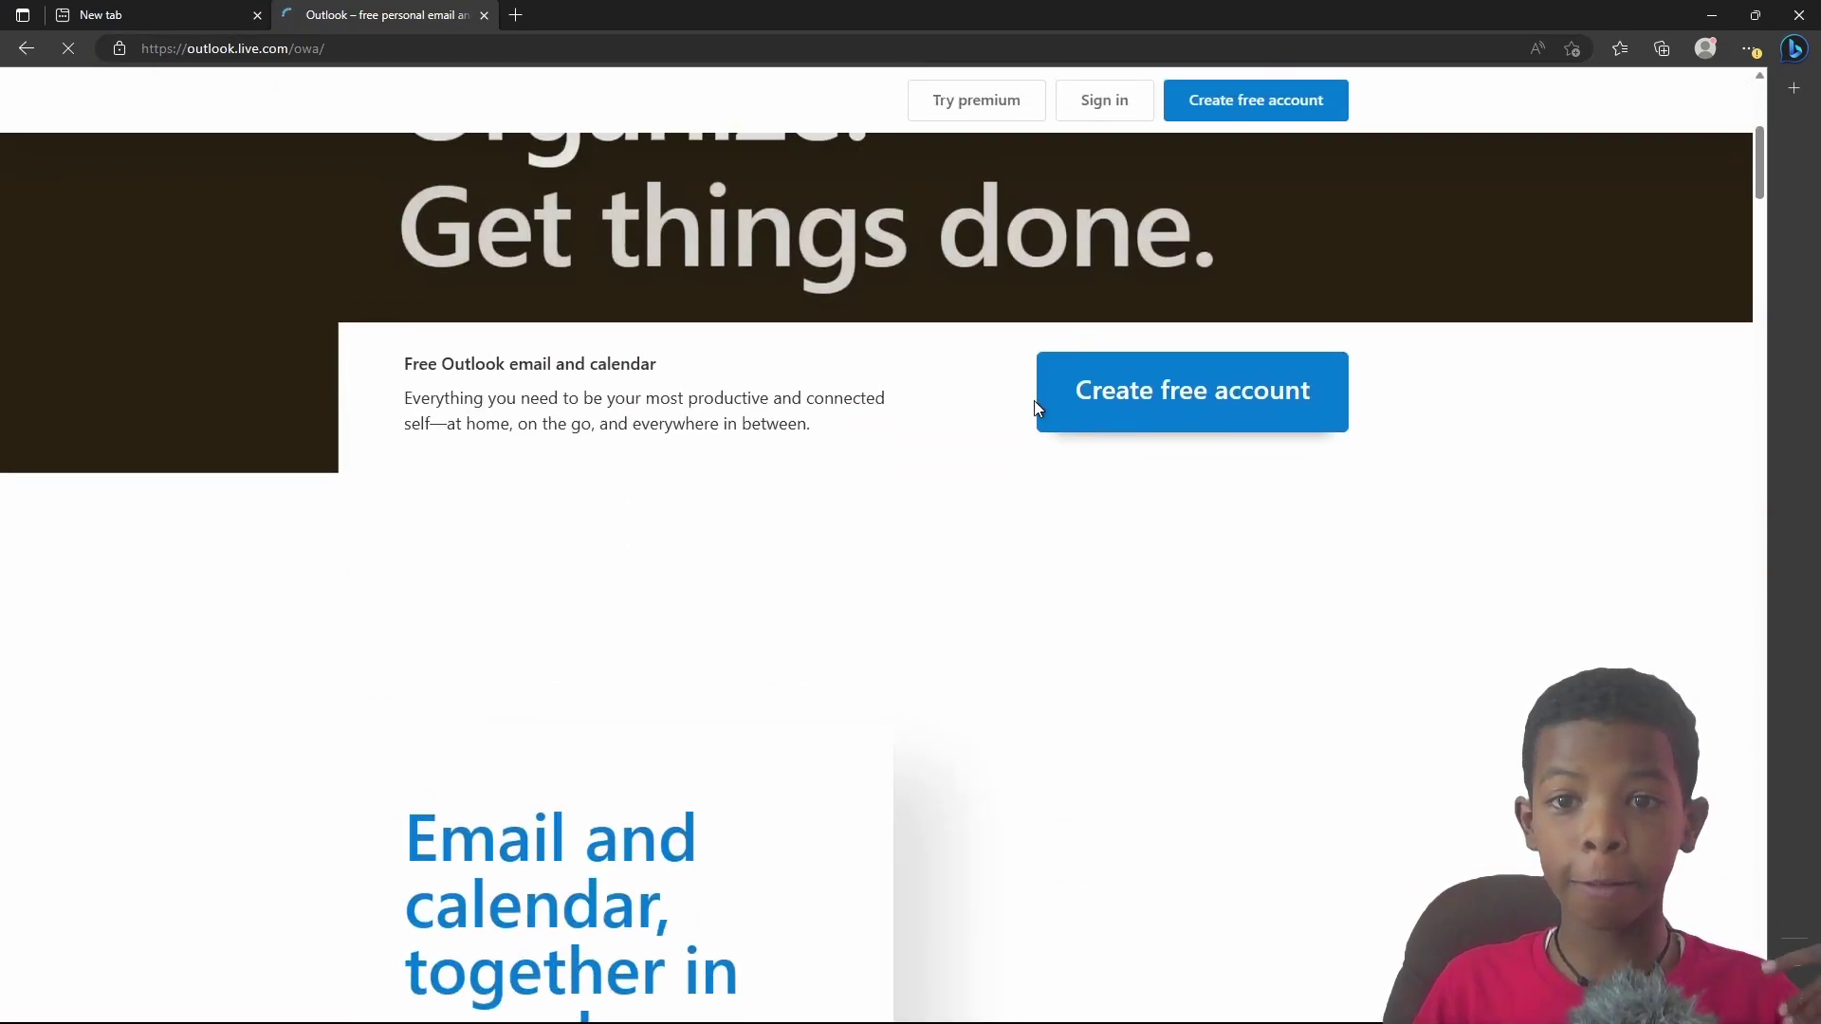
scroll(1125, 219, "down", 4)
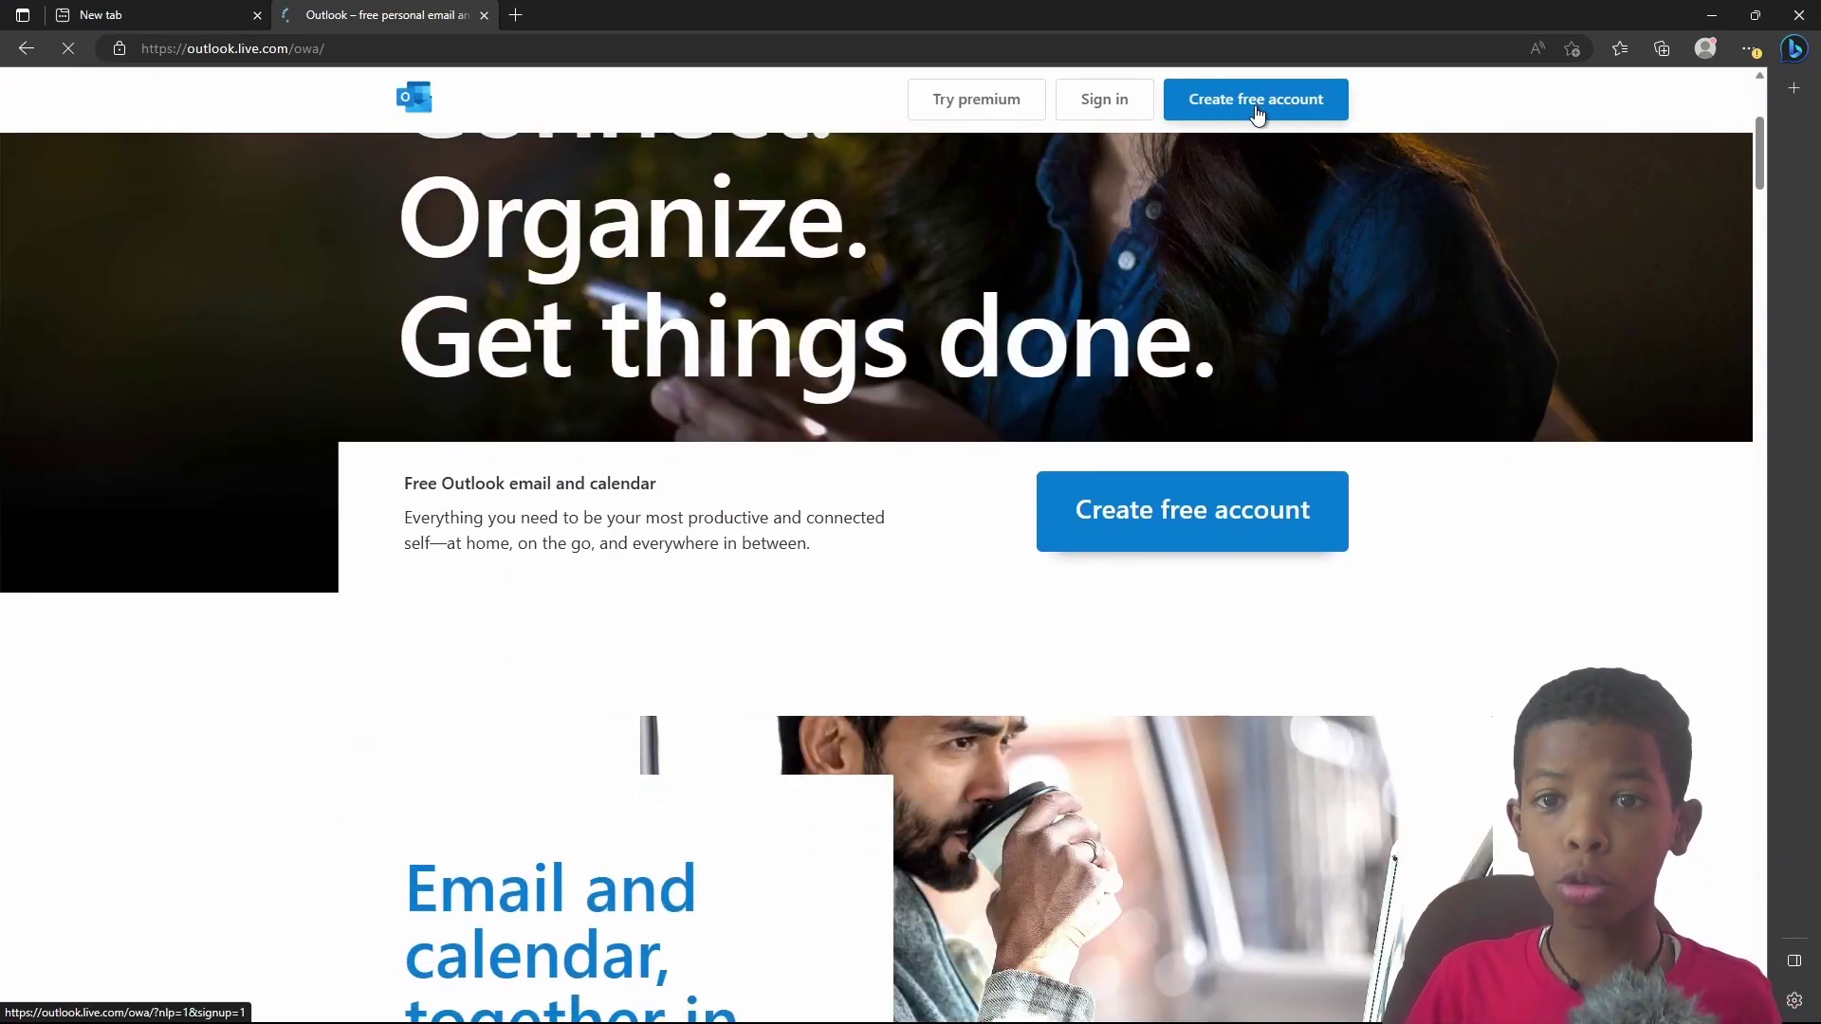
left_click(1258, 114)
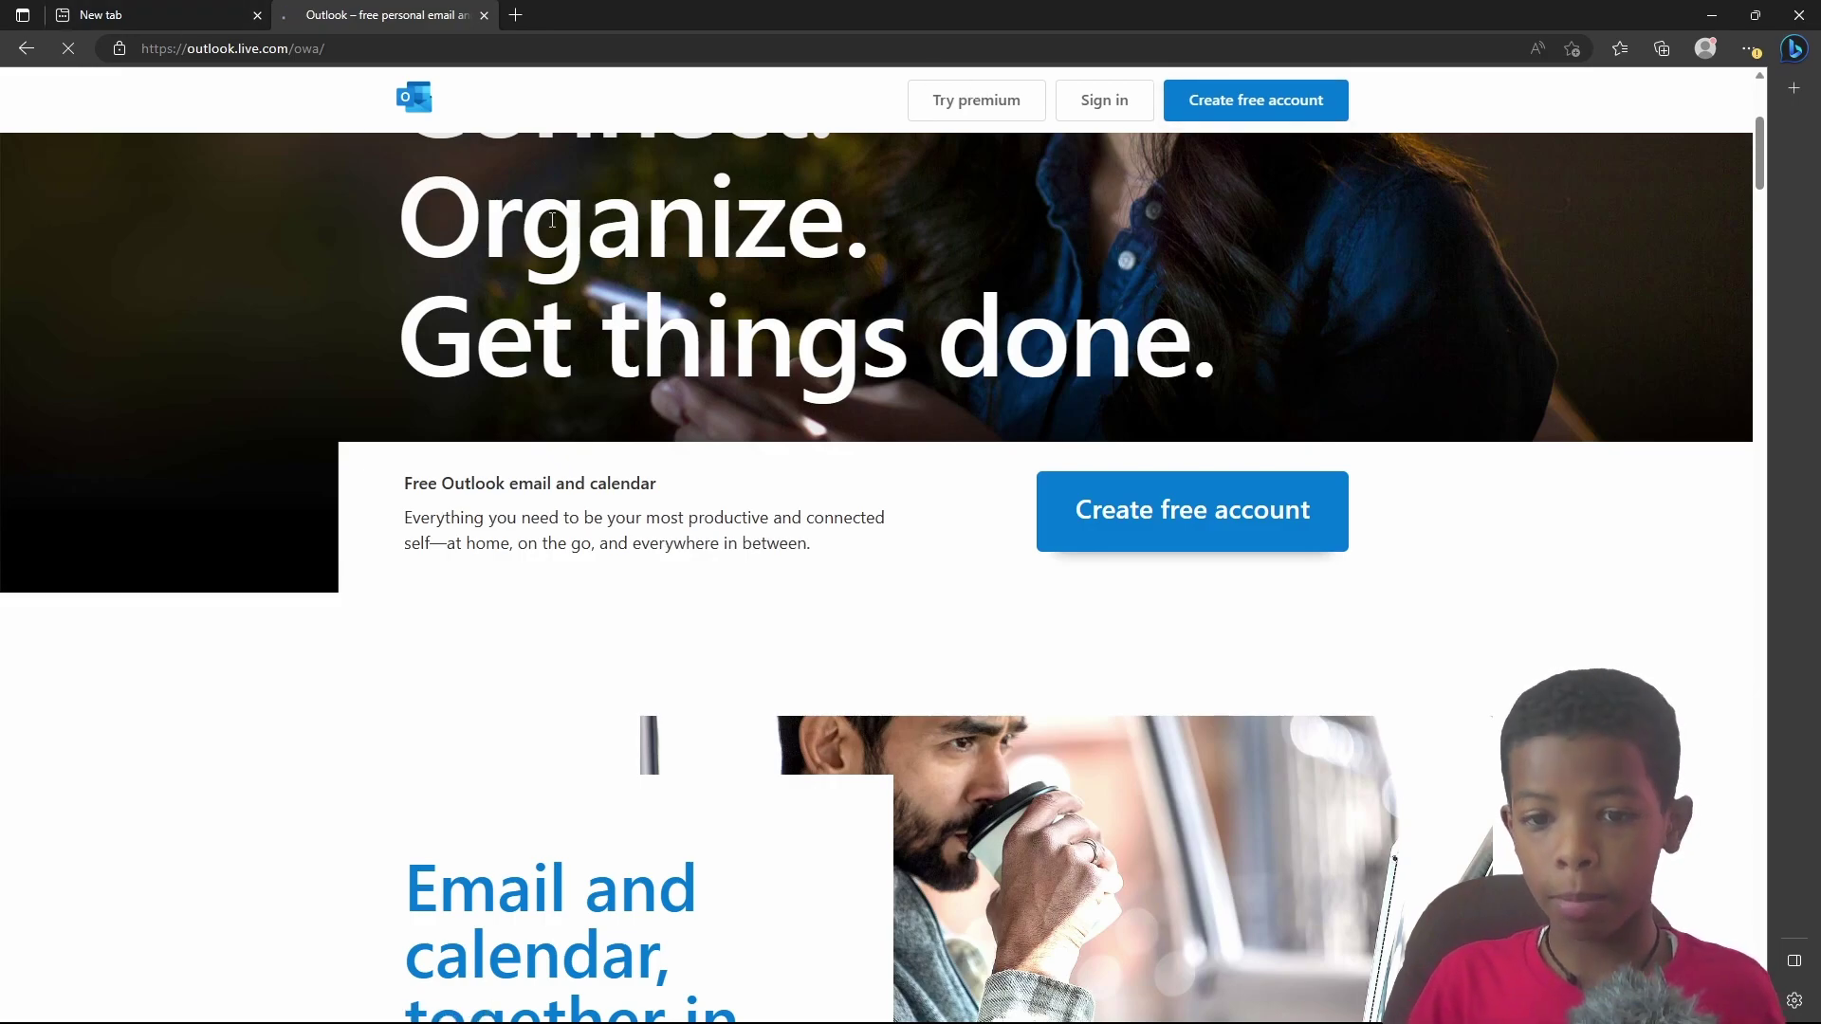
left_click(254, 9)
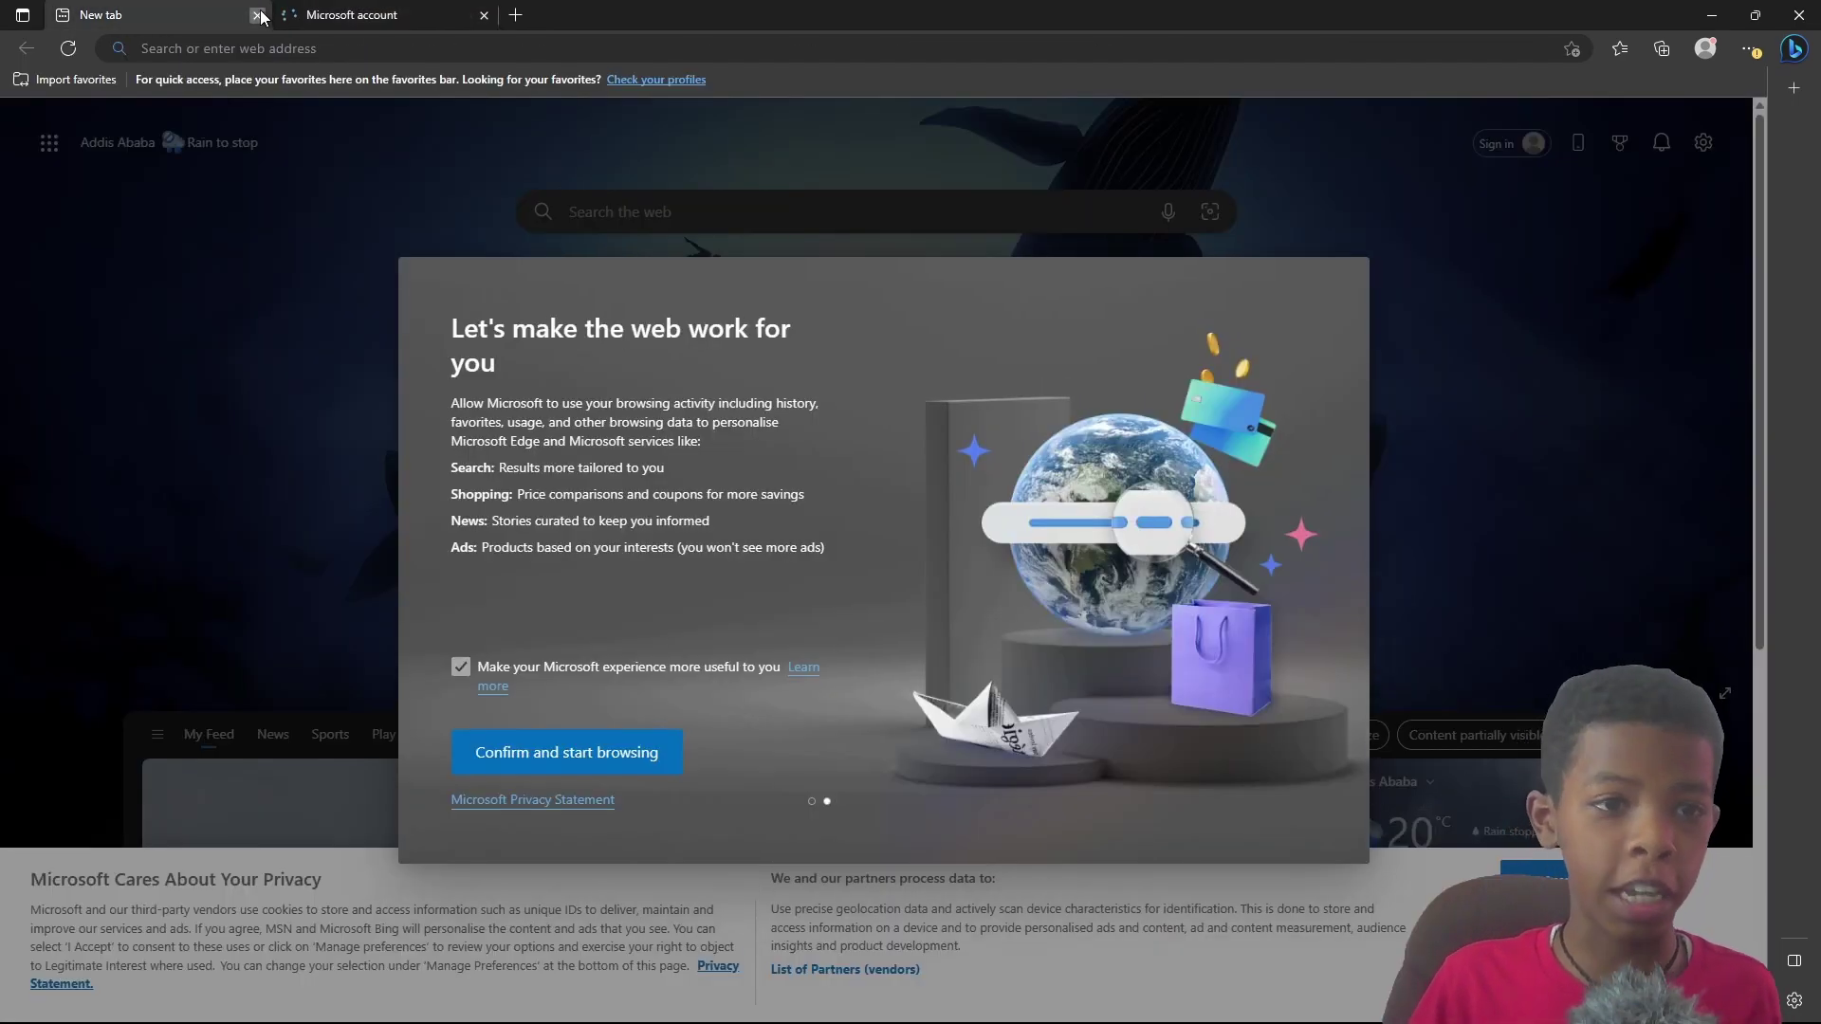
left_click(257, 15)
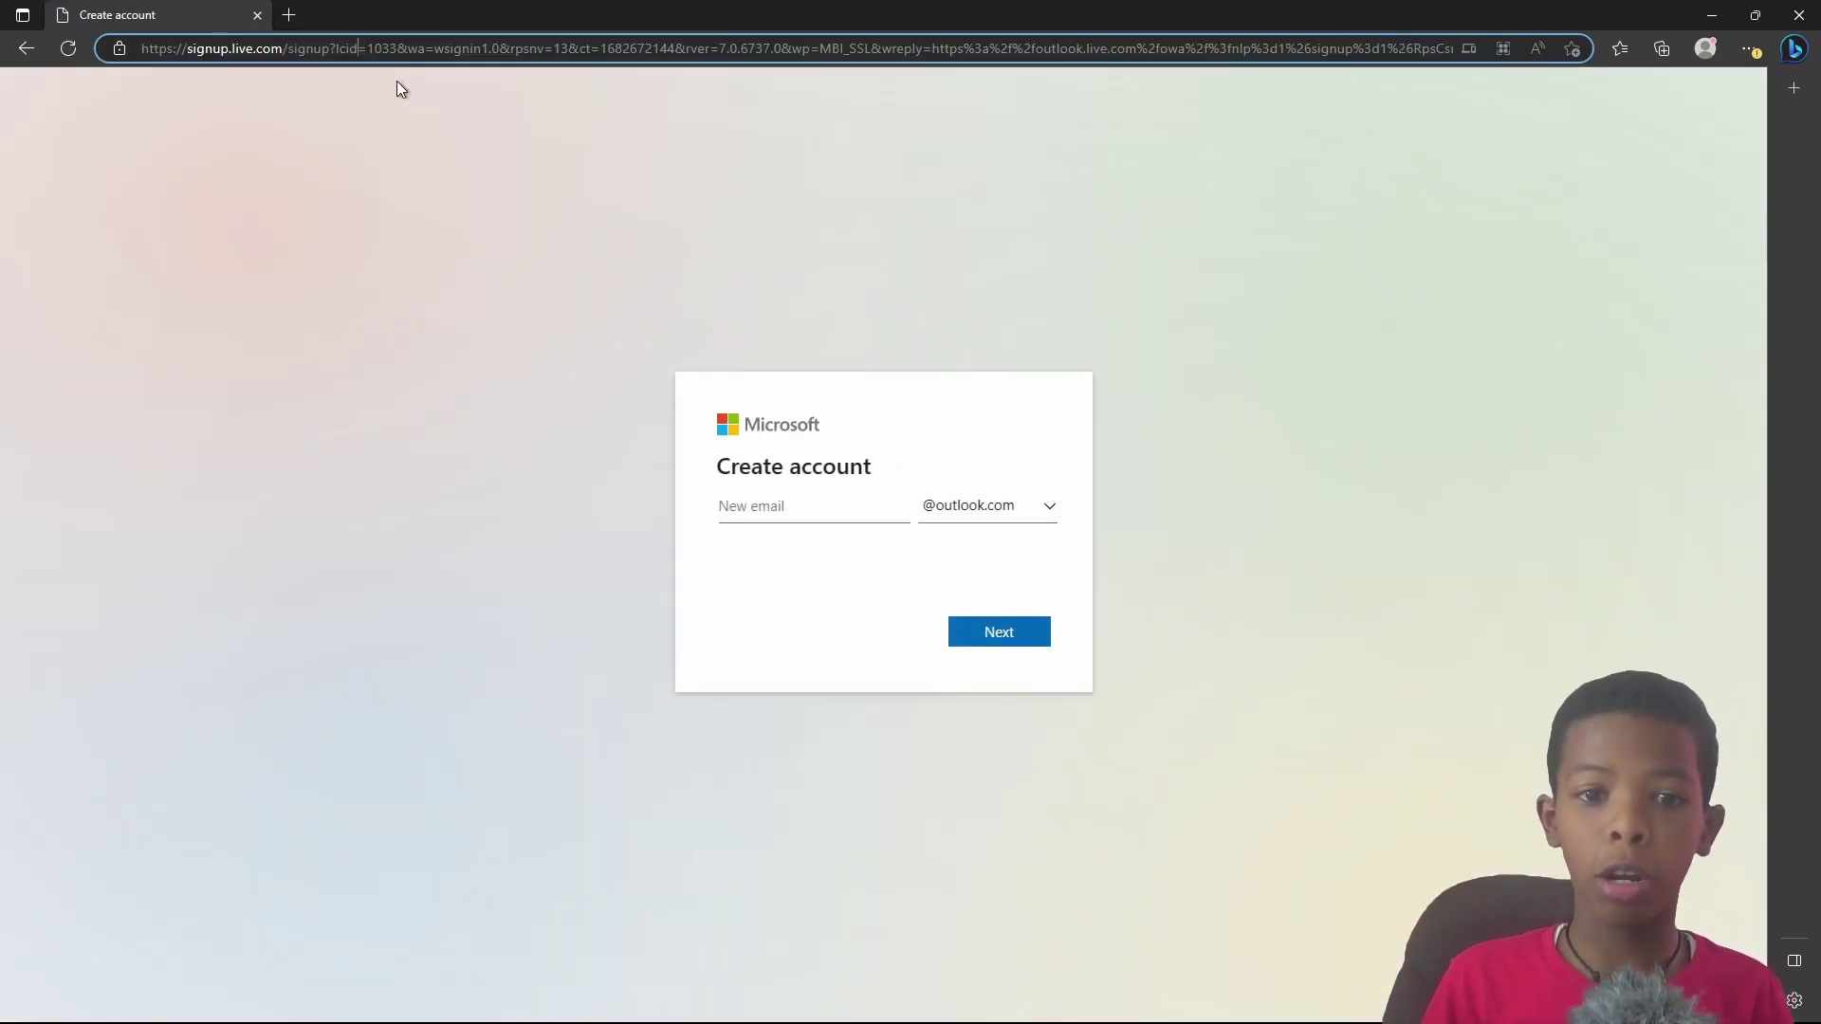
Step: Choose the new outlook.com username, paste a password, and save it in Edge
left_click(795, 506)
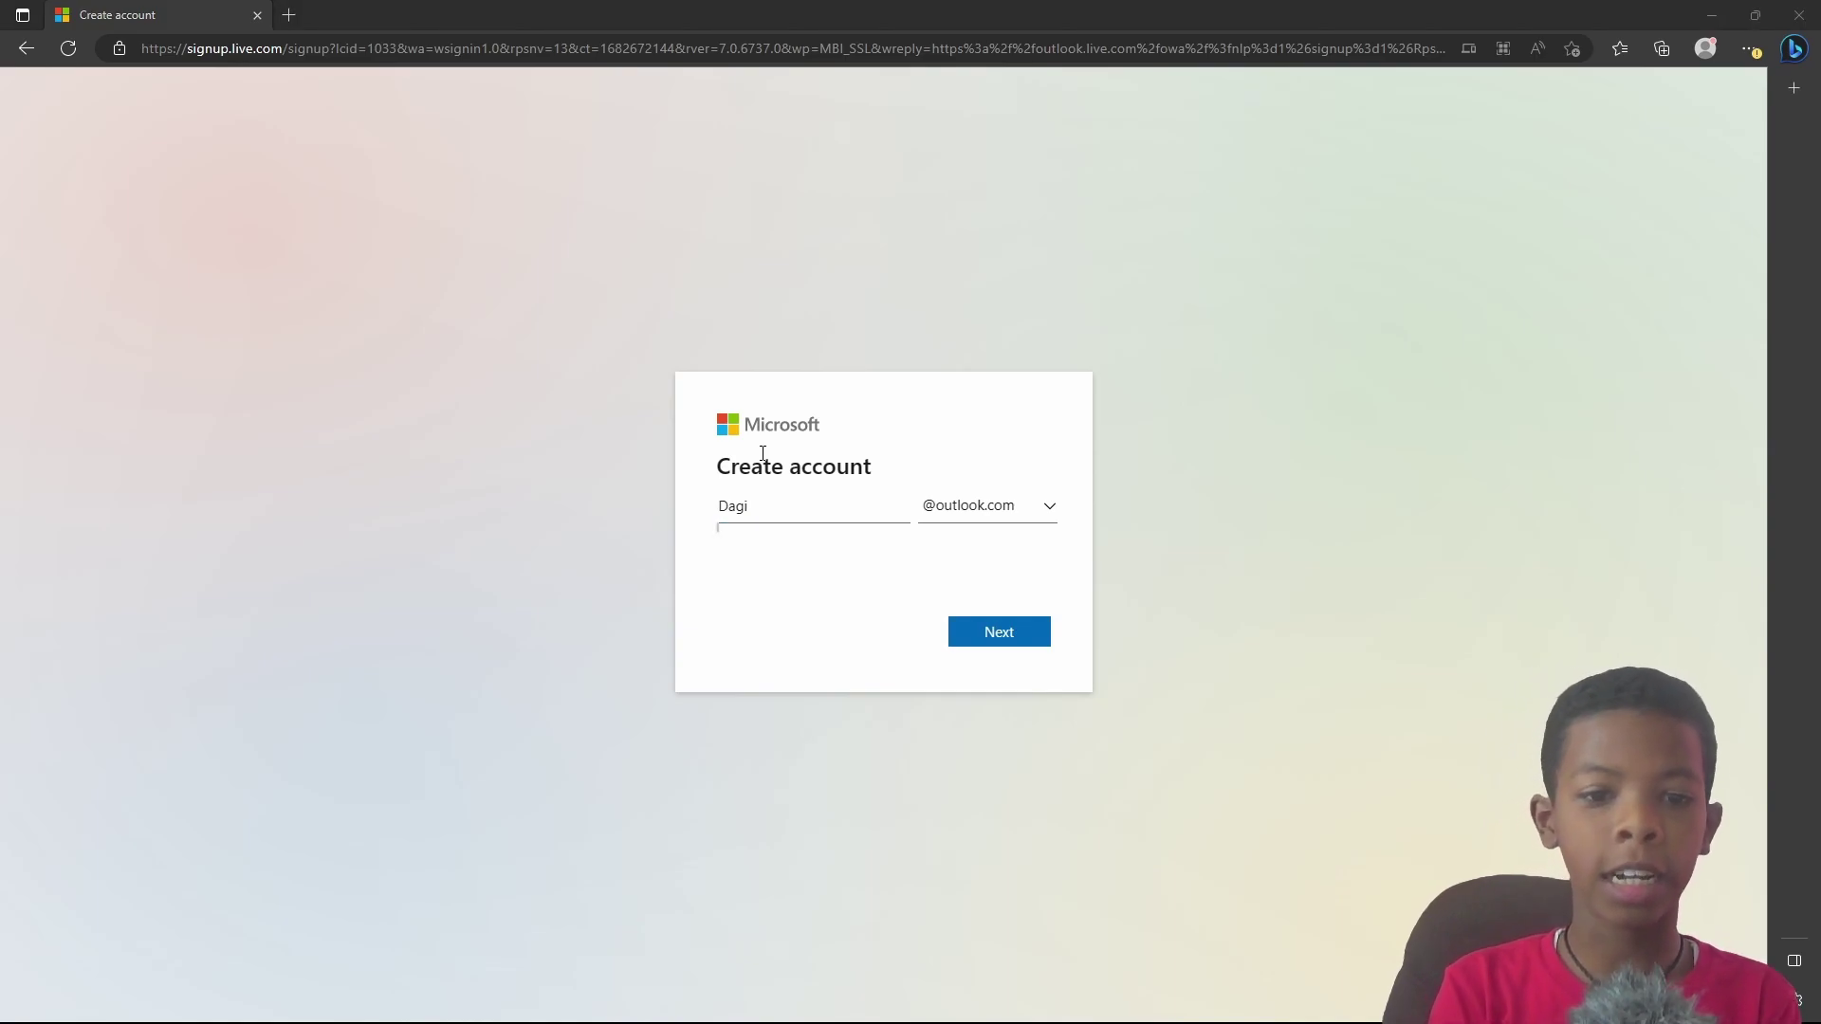
left_click(772, 497)
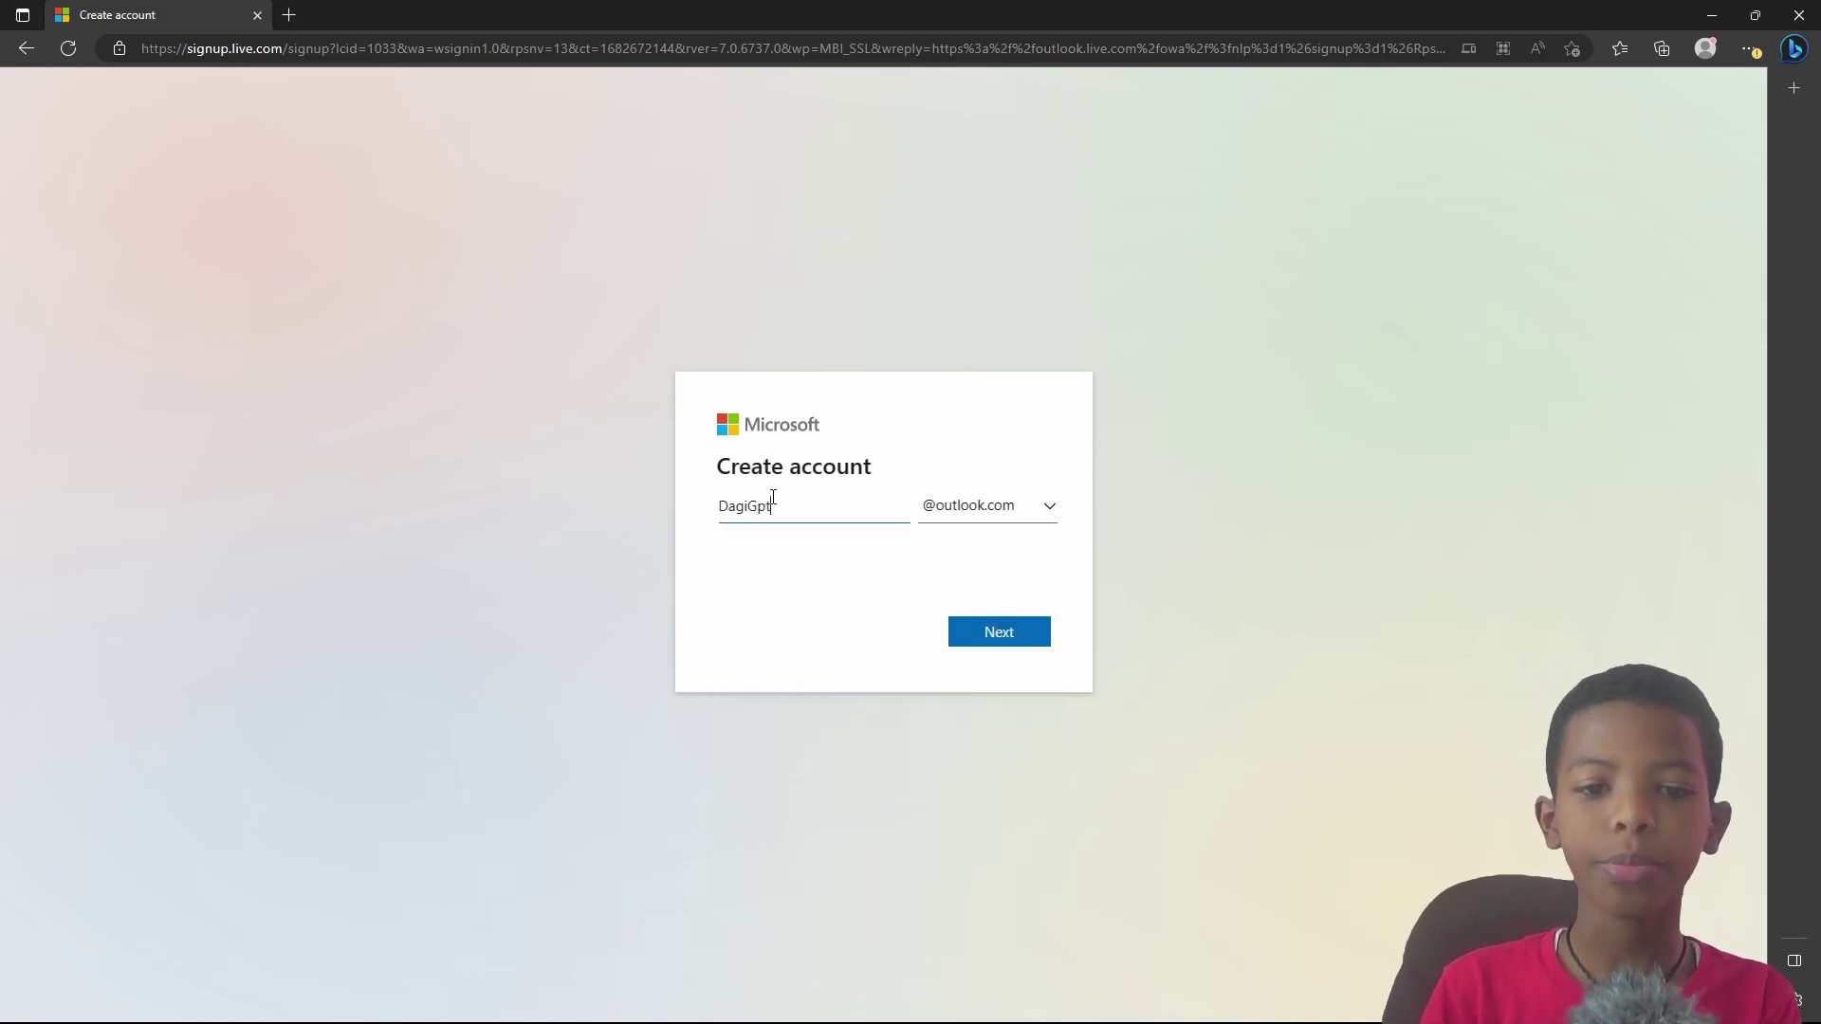
left_click(987, 622)
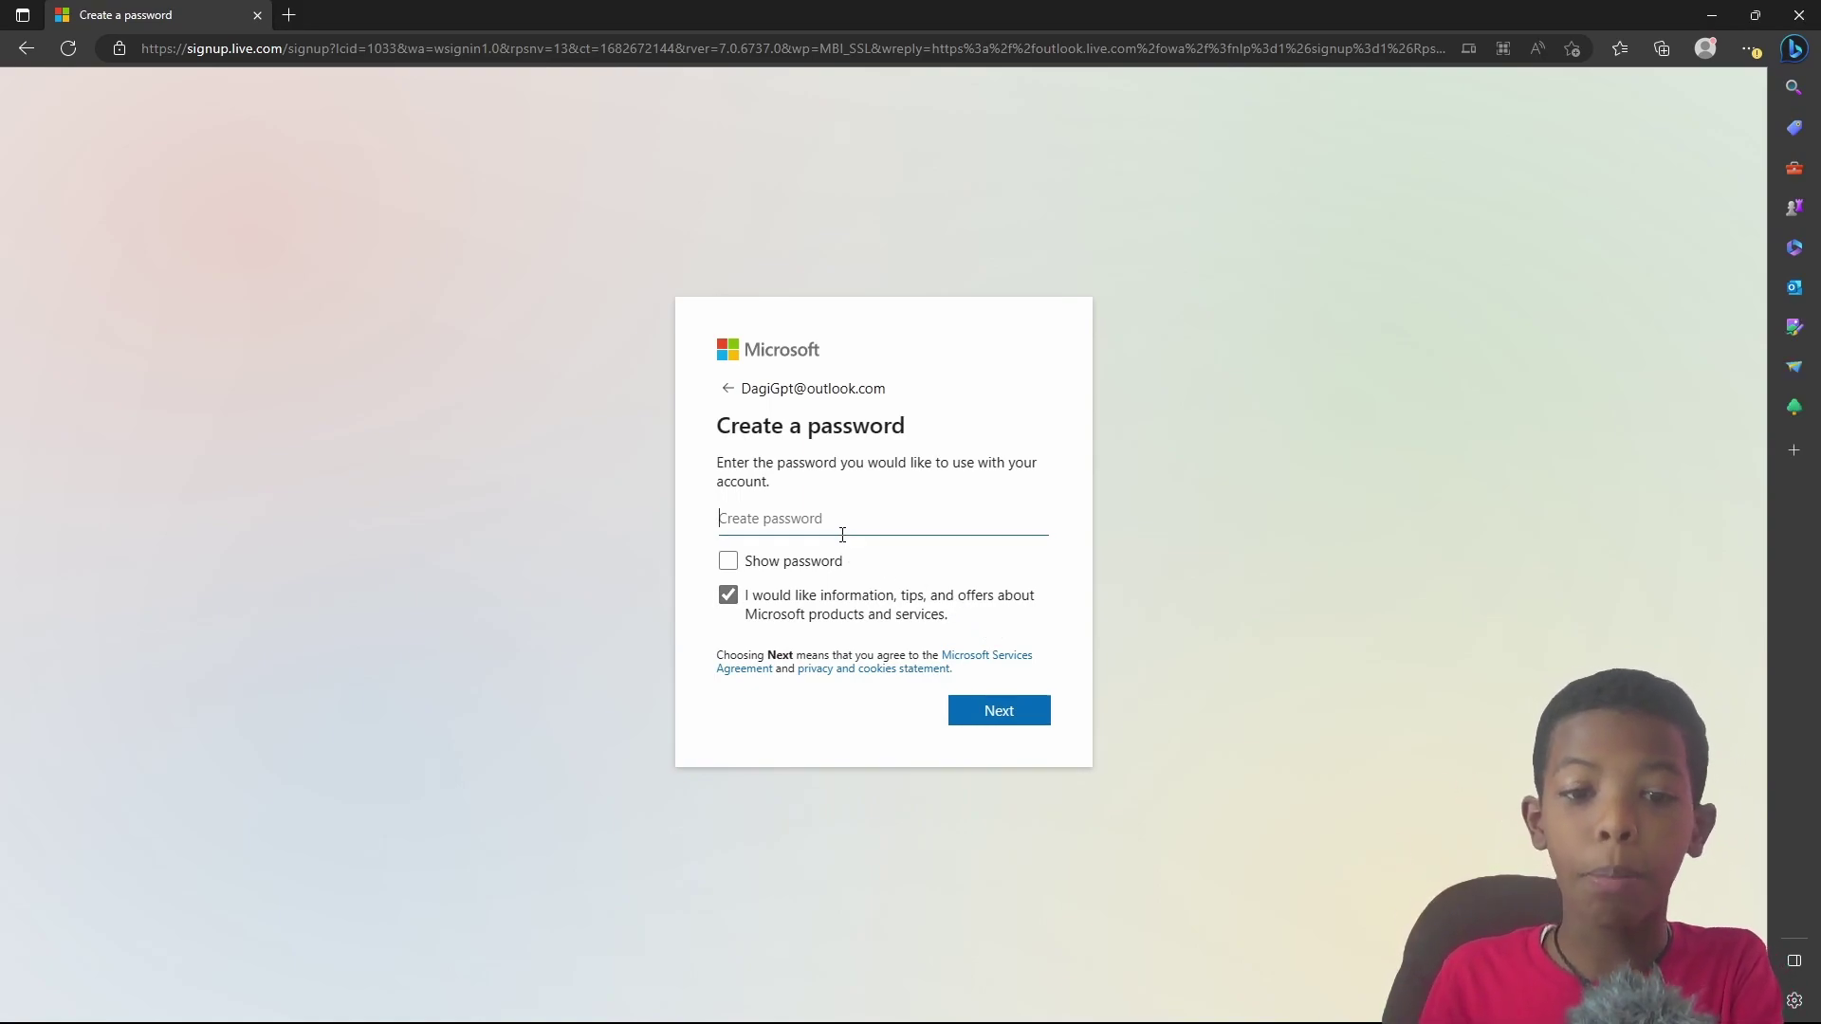
key("ctrl+v")
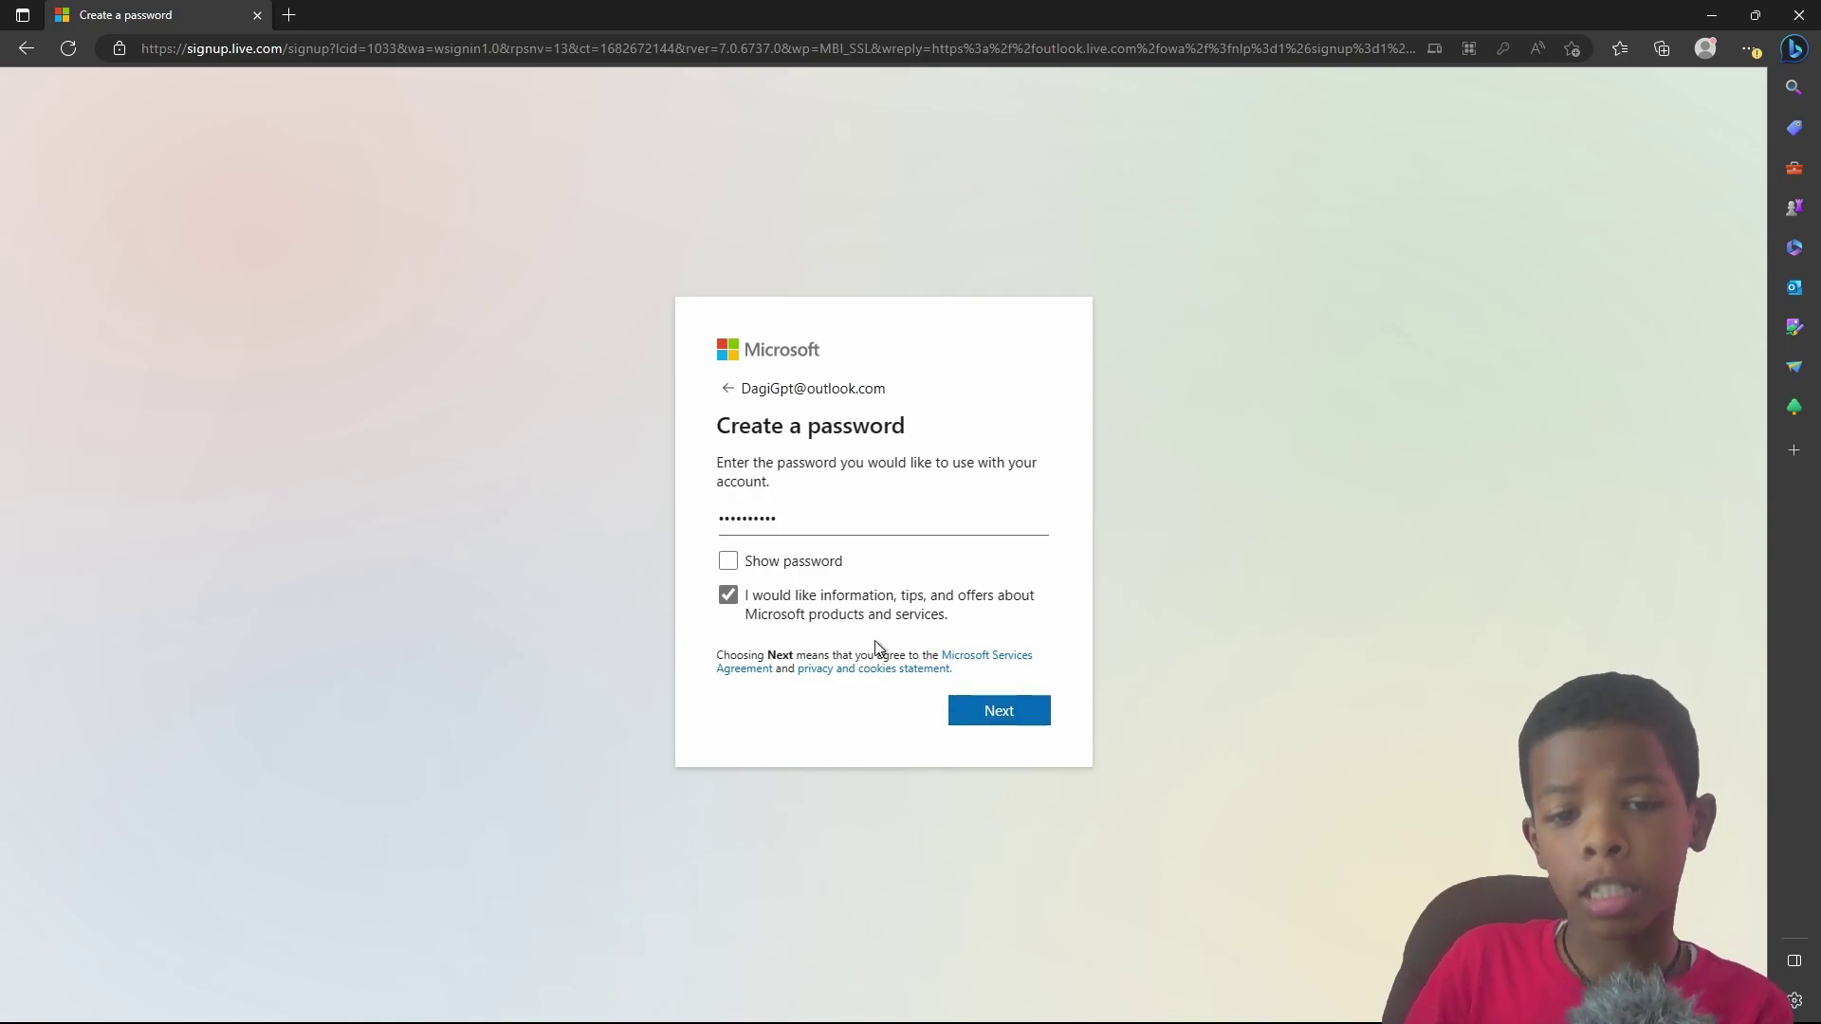
left_click(980, 714)
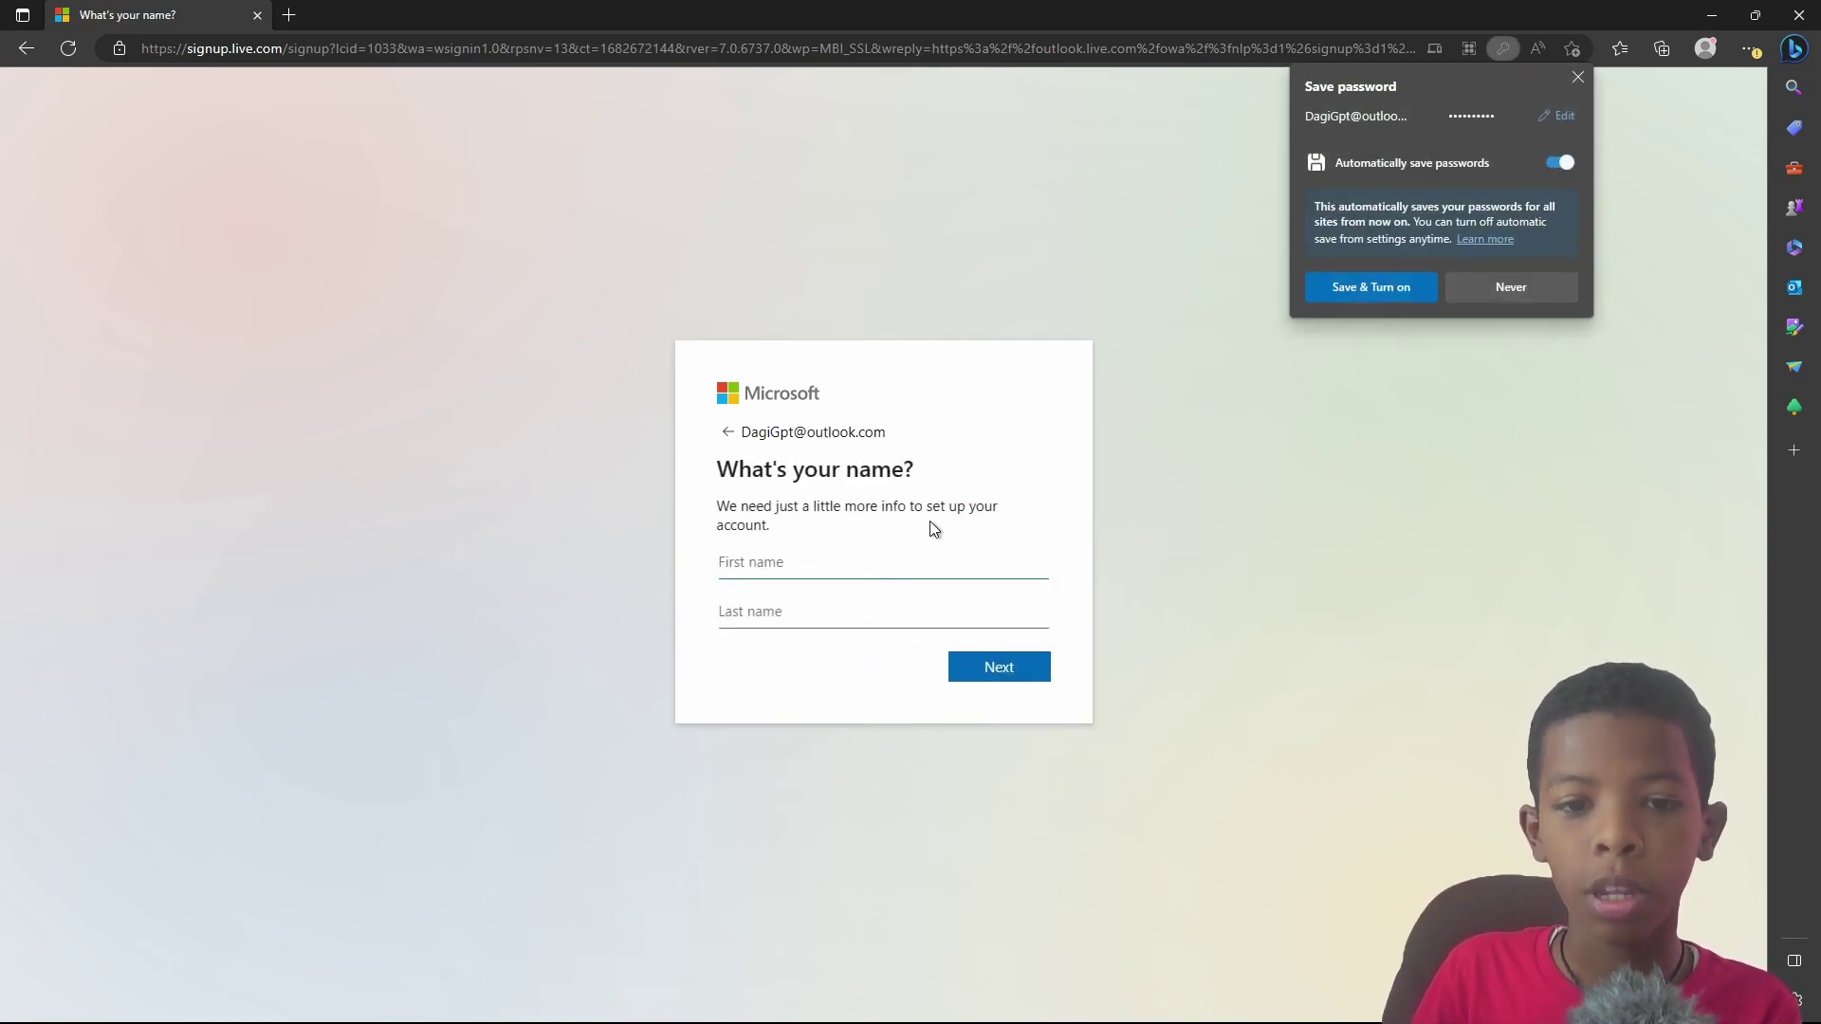
left_click(1404, 290)
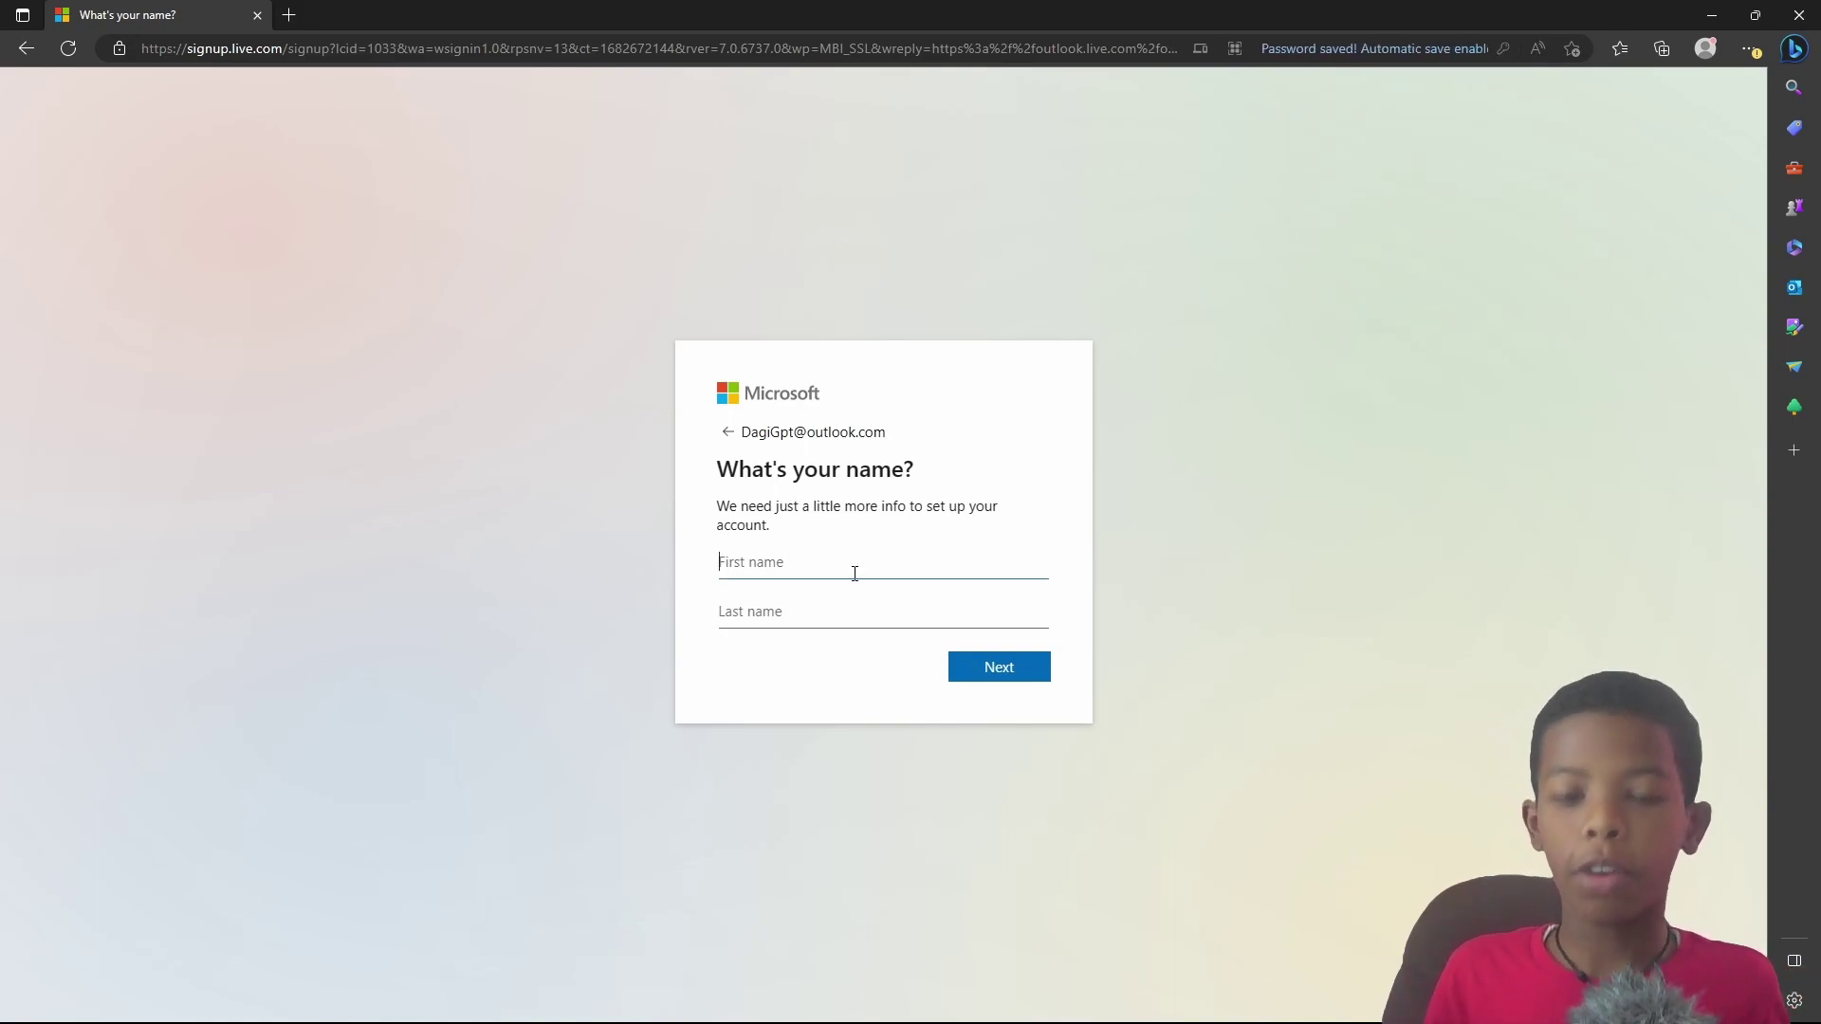
Step: Enter the account holder's first and last name and submit them
key("Tab")
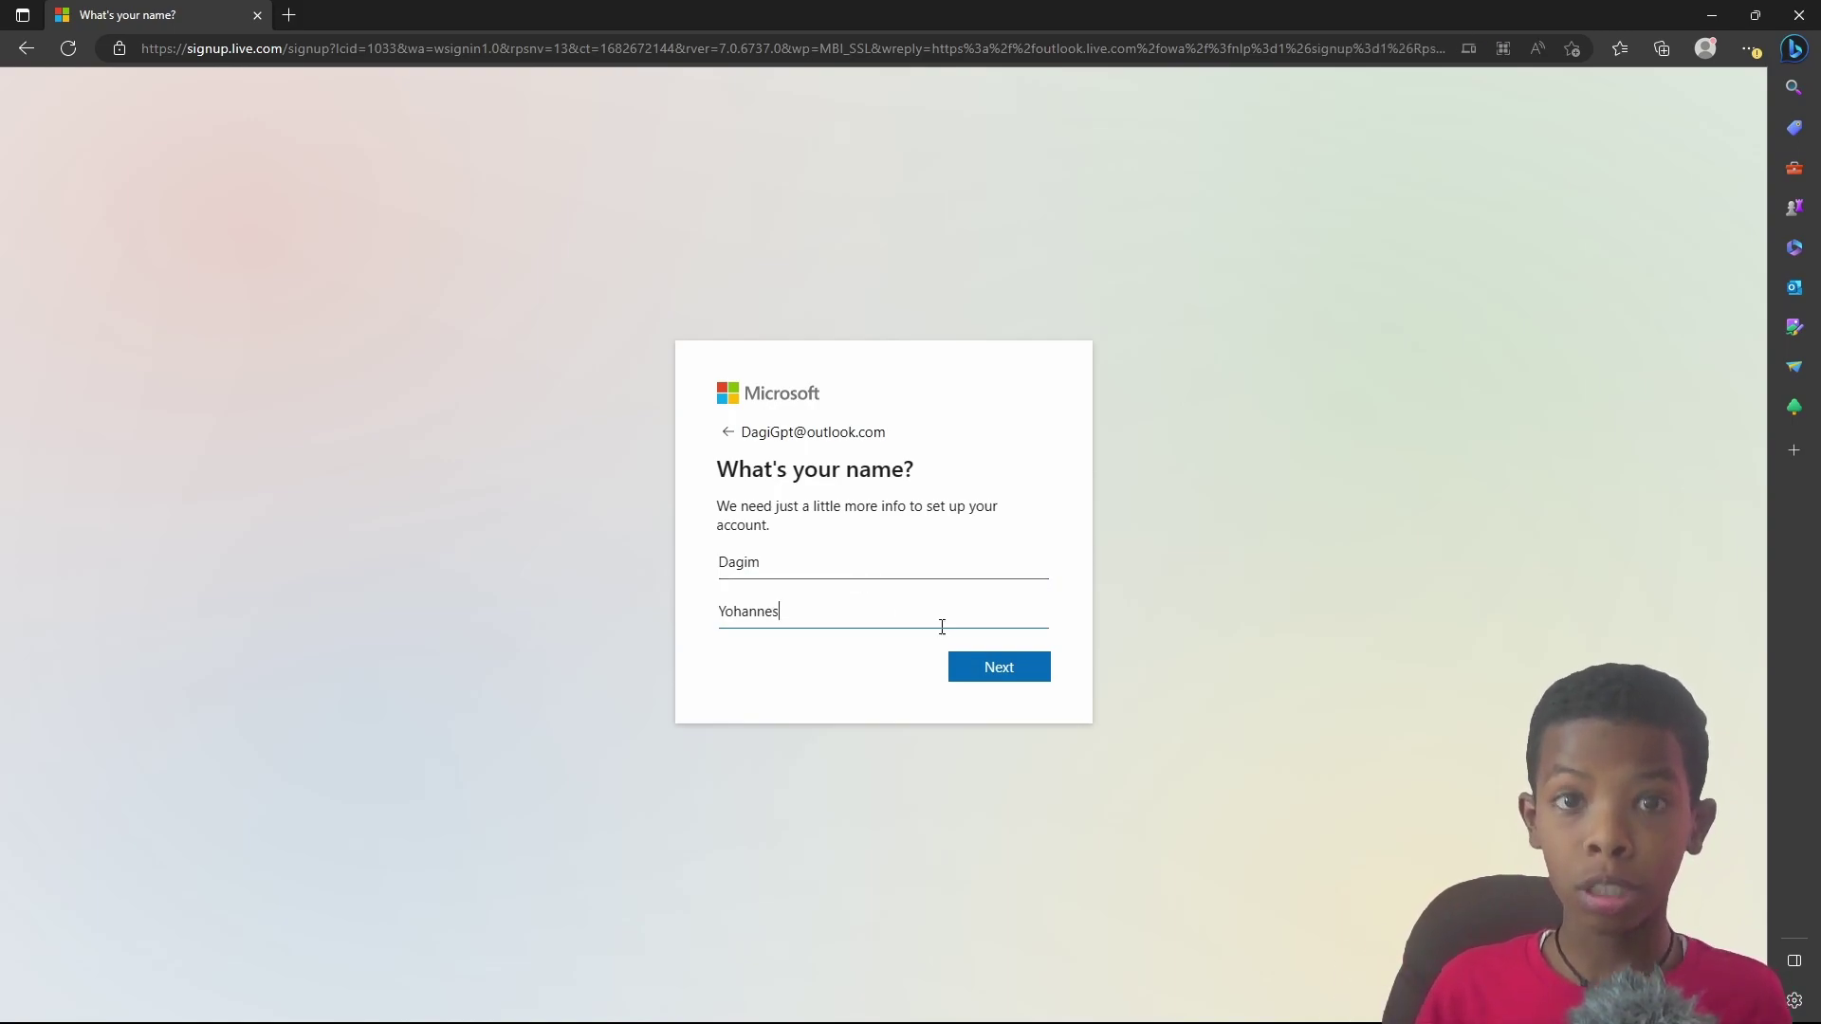
left_click(993, 666)
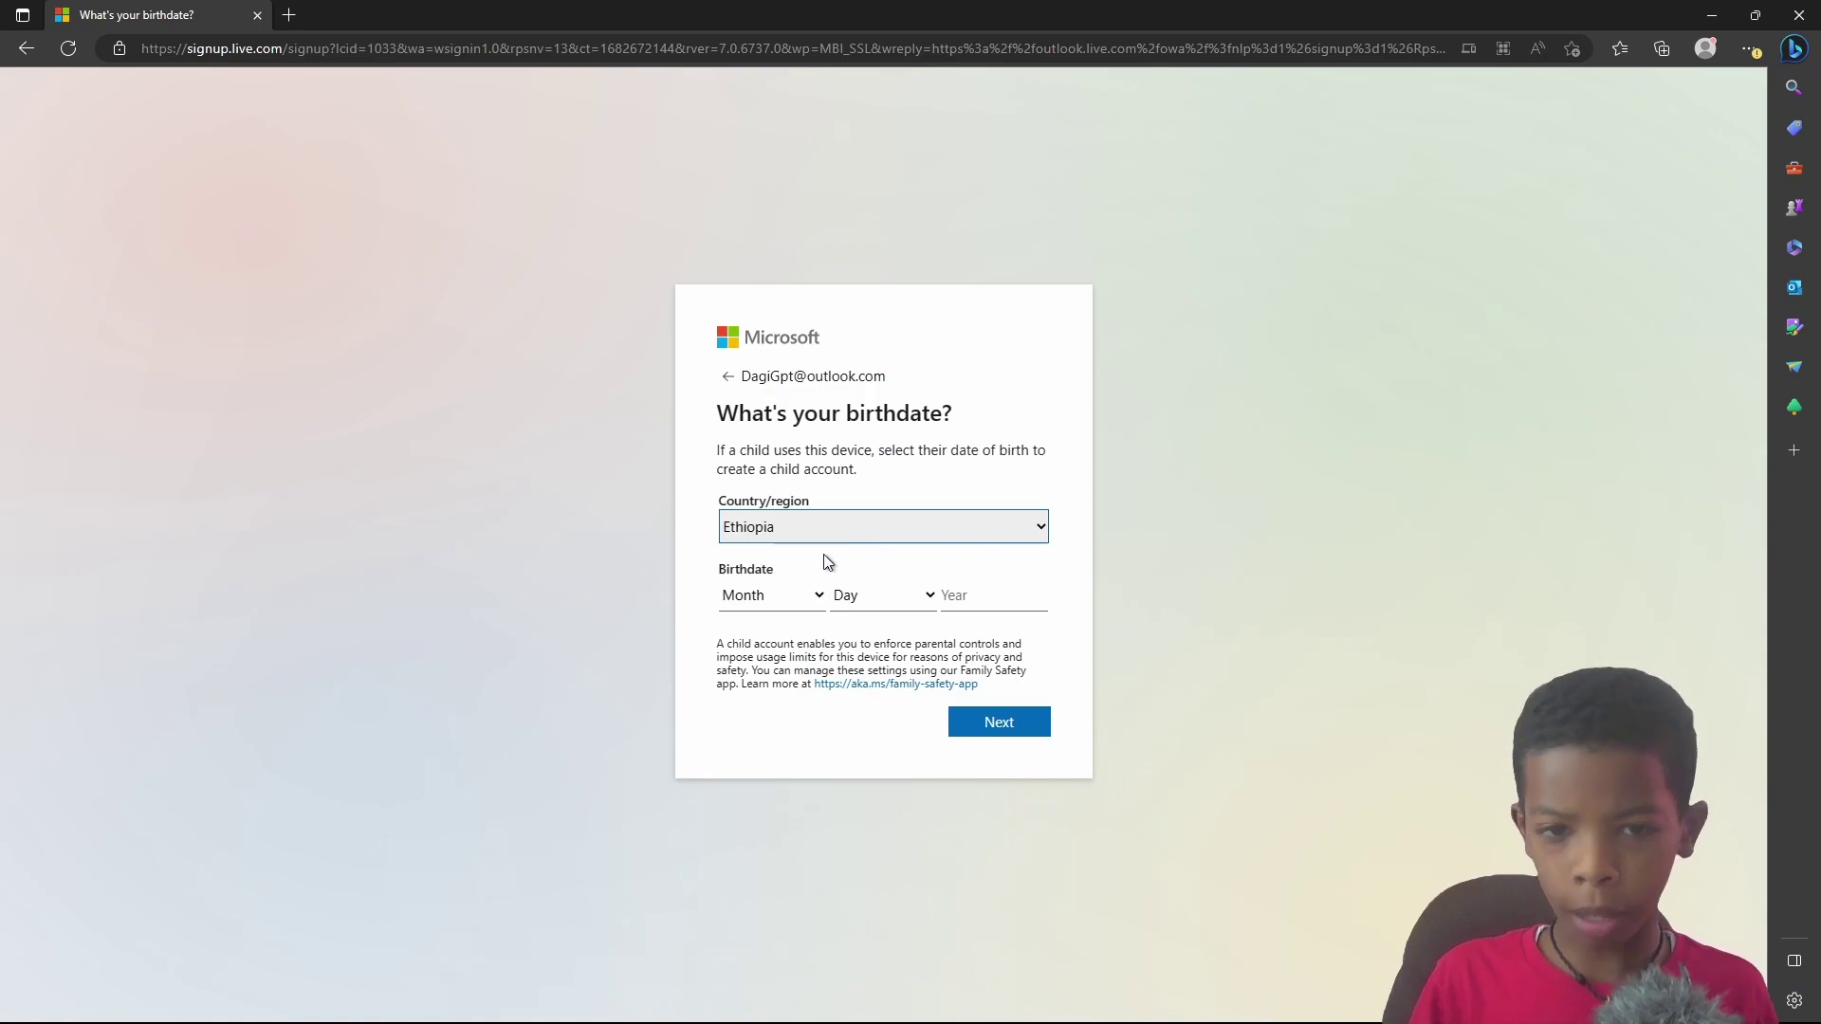
Step: Work through the birth month and day dropdowns on the birthdate page
left_click(801, 607)
left_click(802, 645)
left_click(797, 603)
left_click(795, 619)
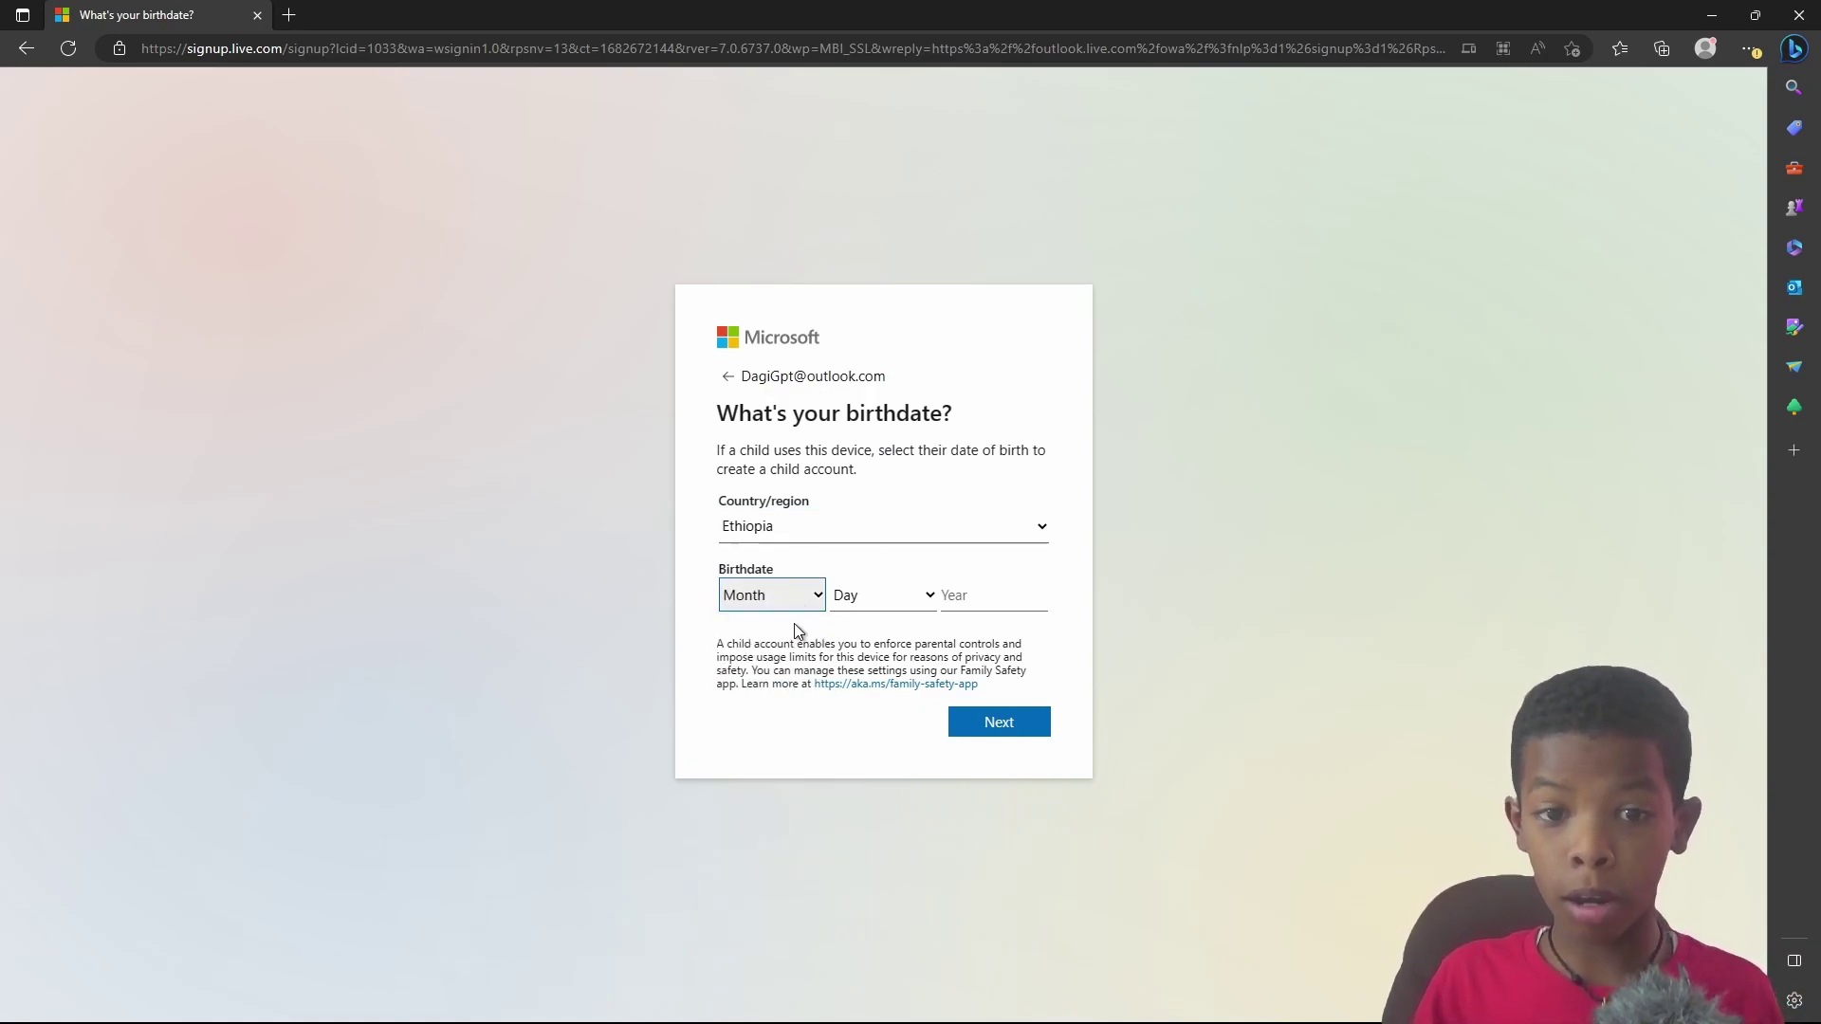
left_click(873, 590)
left_click(867, 591)
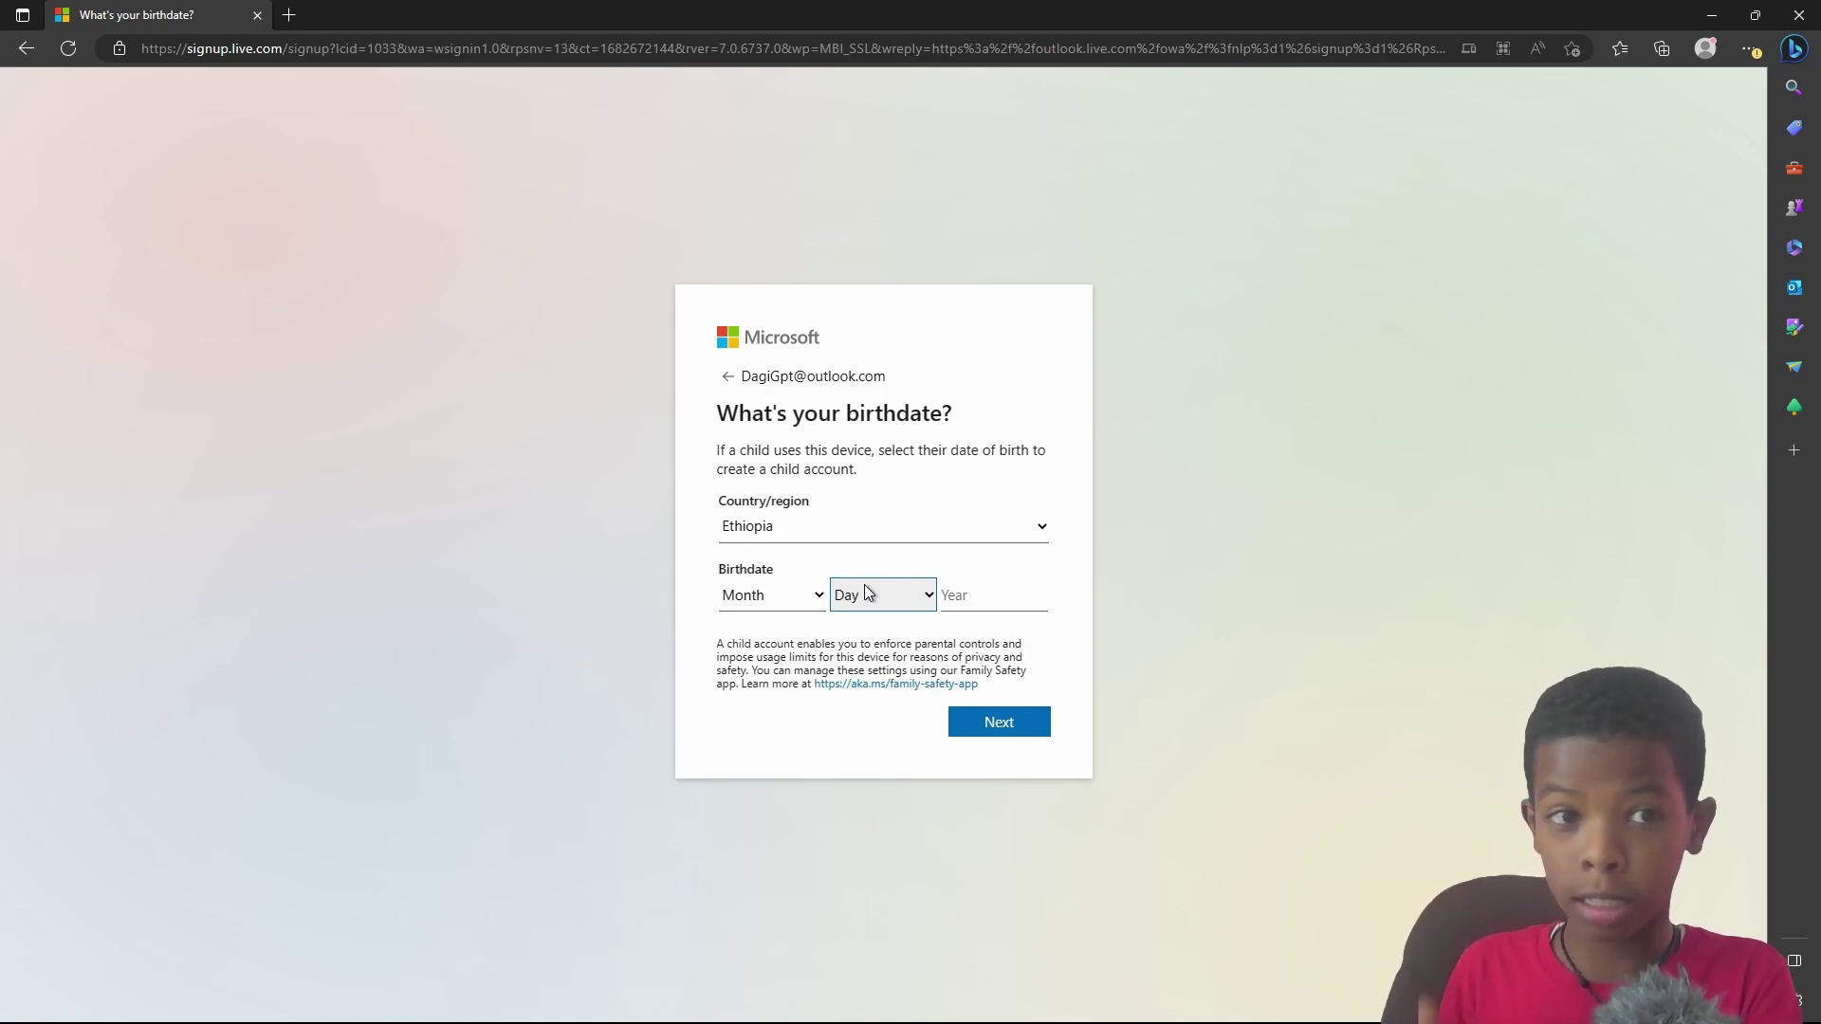
left_click(739, 597)
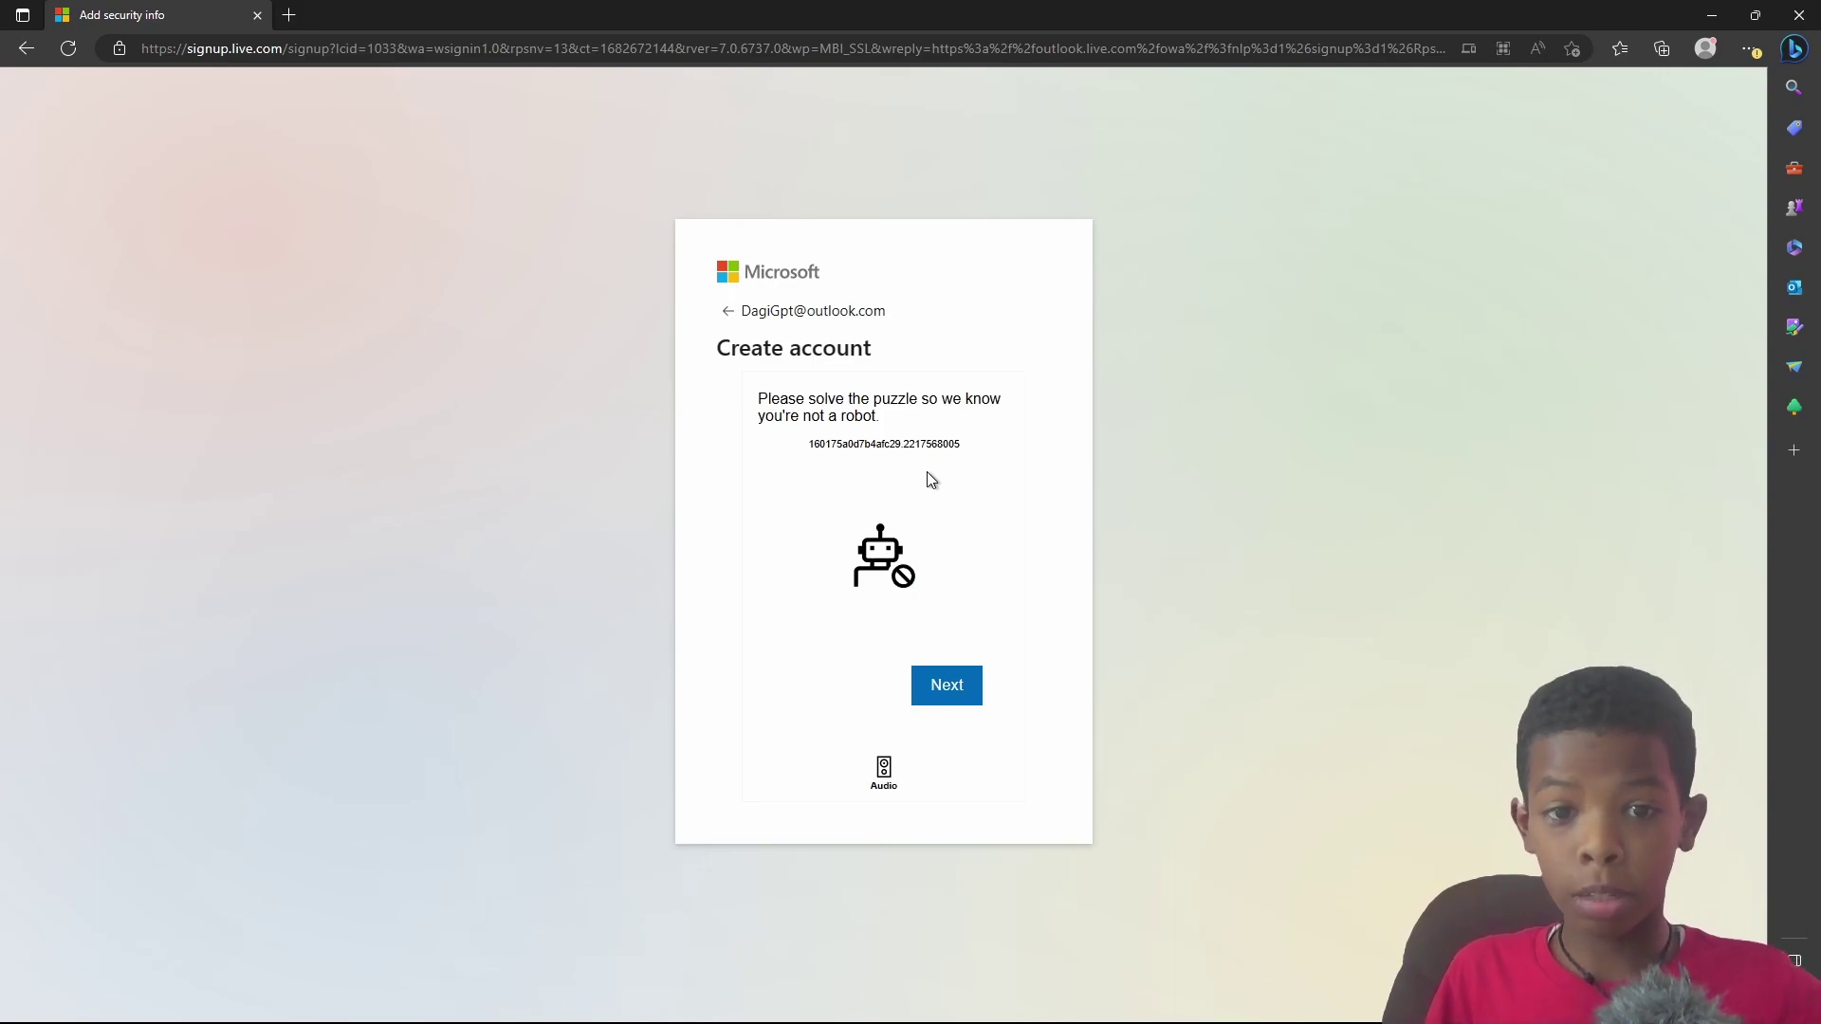
Step: Start the robot check and rotate the first animal to match the hand
left_click(946, 704)
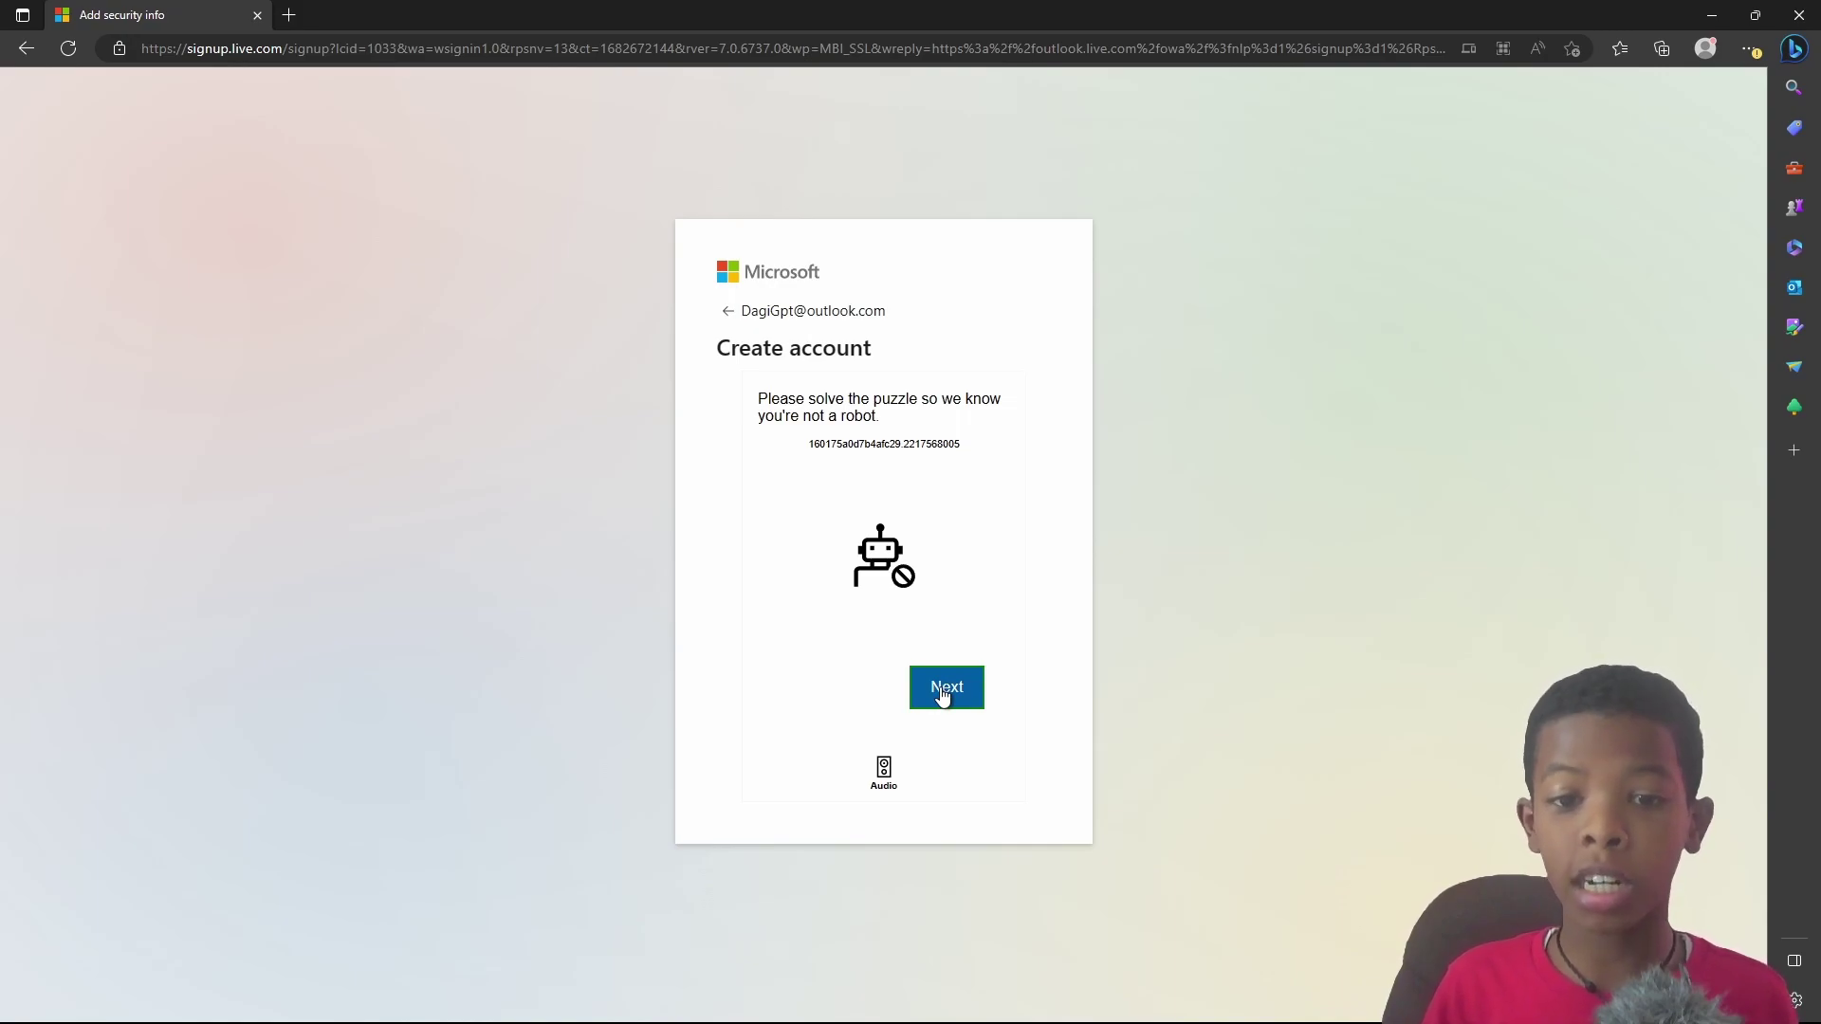
left_click(942, 689)
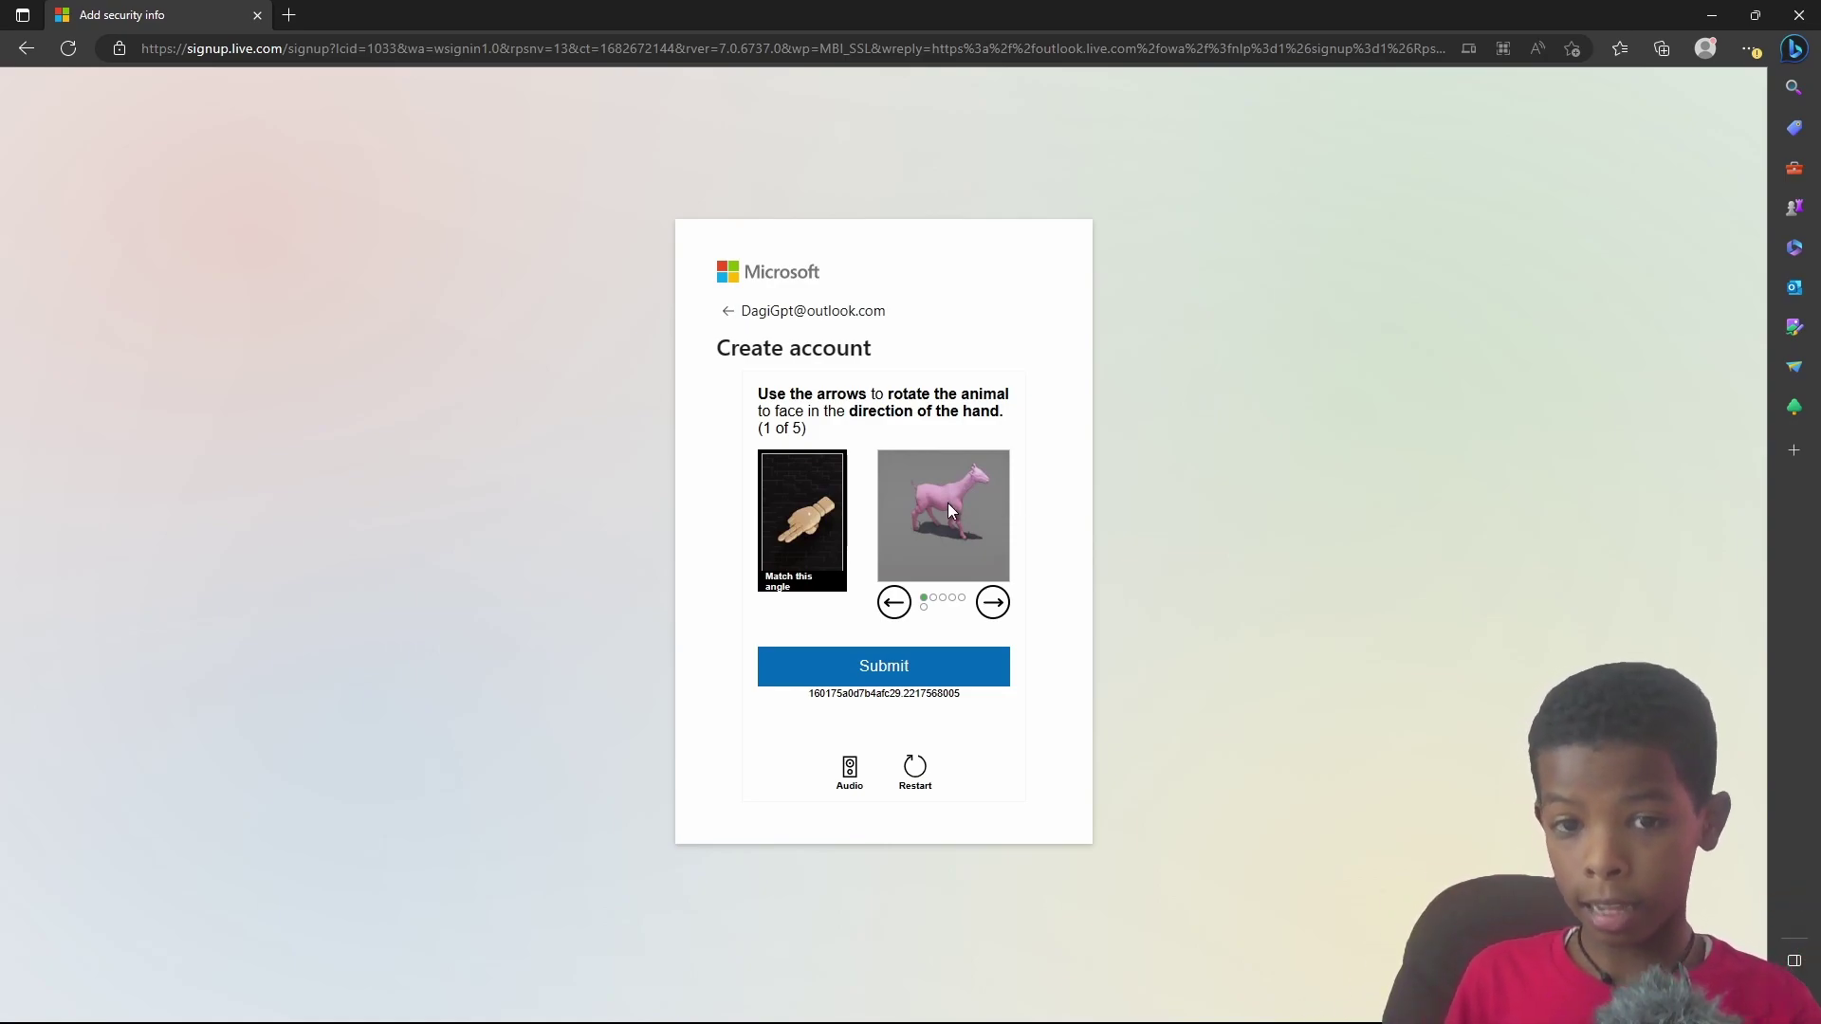
left_click(993, 603)
left_click(992, 604)
left_click(993, 603)
left_click(993, 604)
left_click(893, 603)
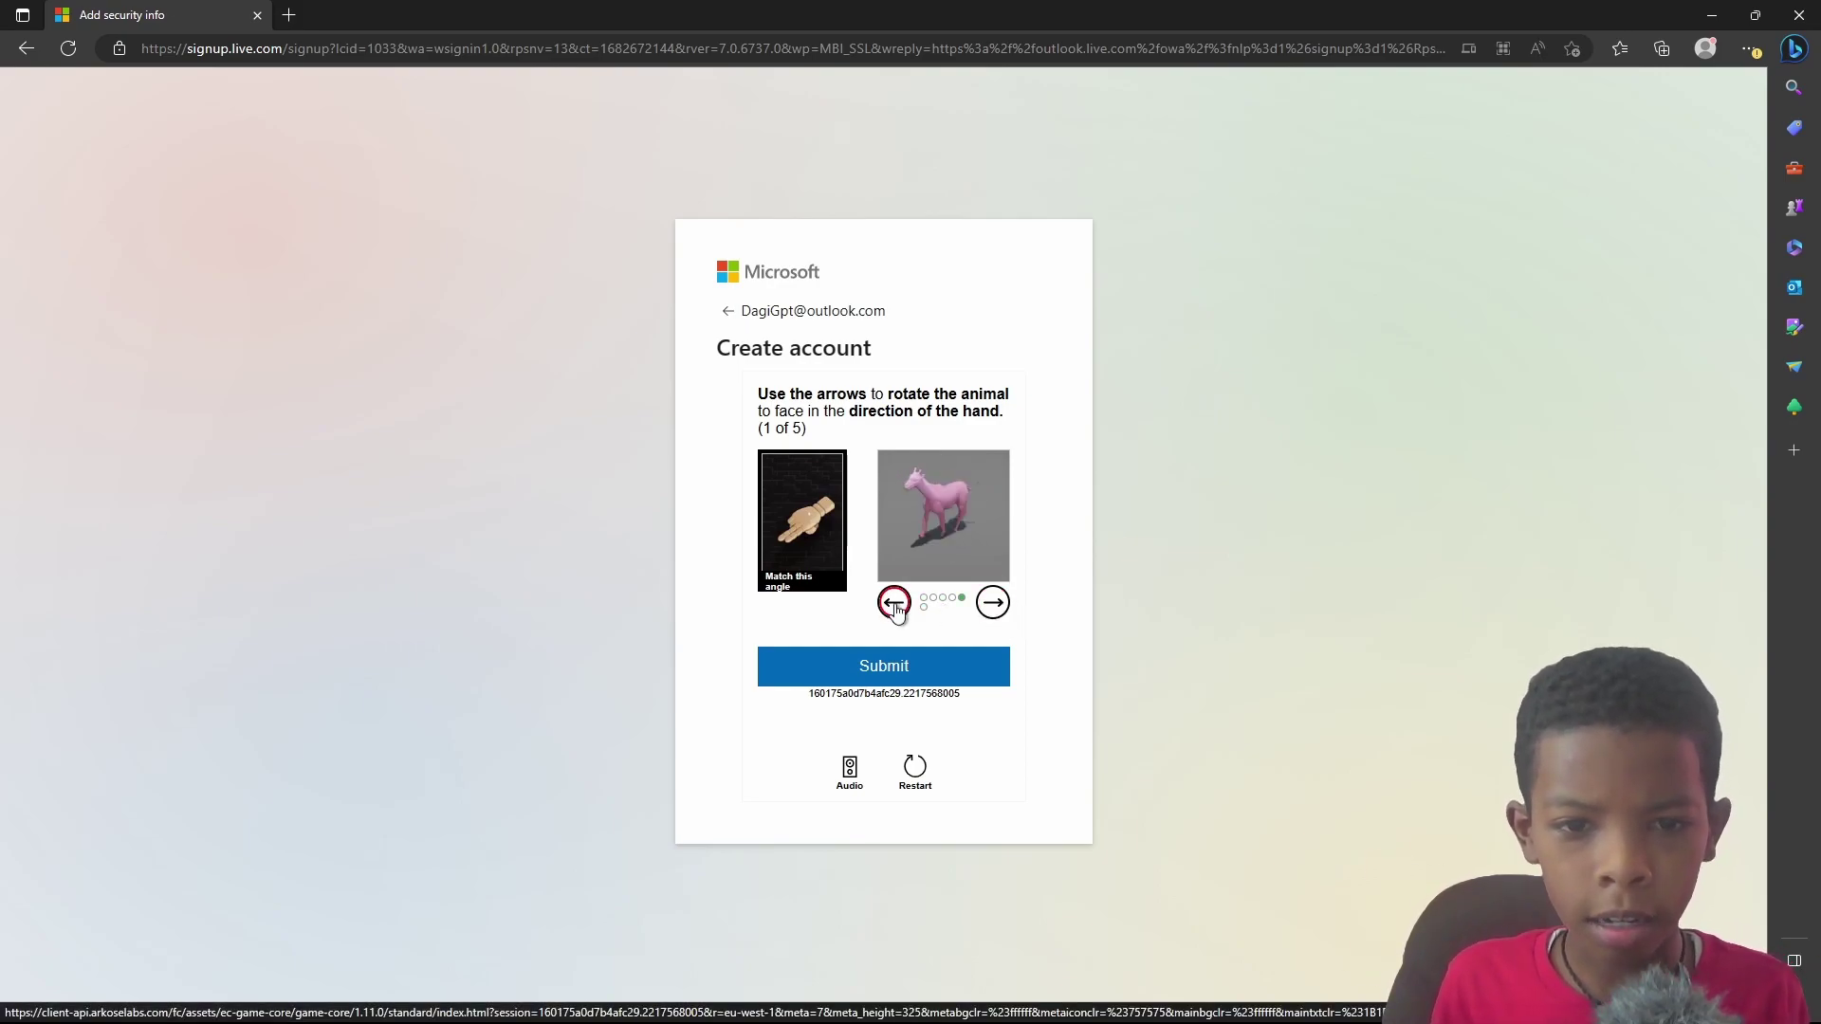
left_click(992, 603)
left_click(893, 603)
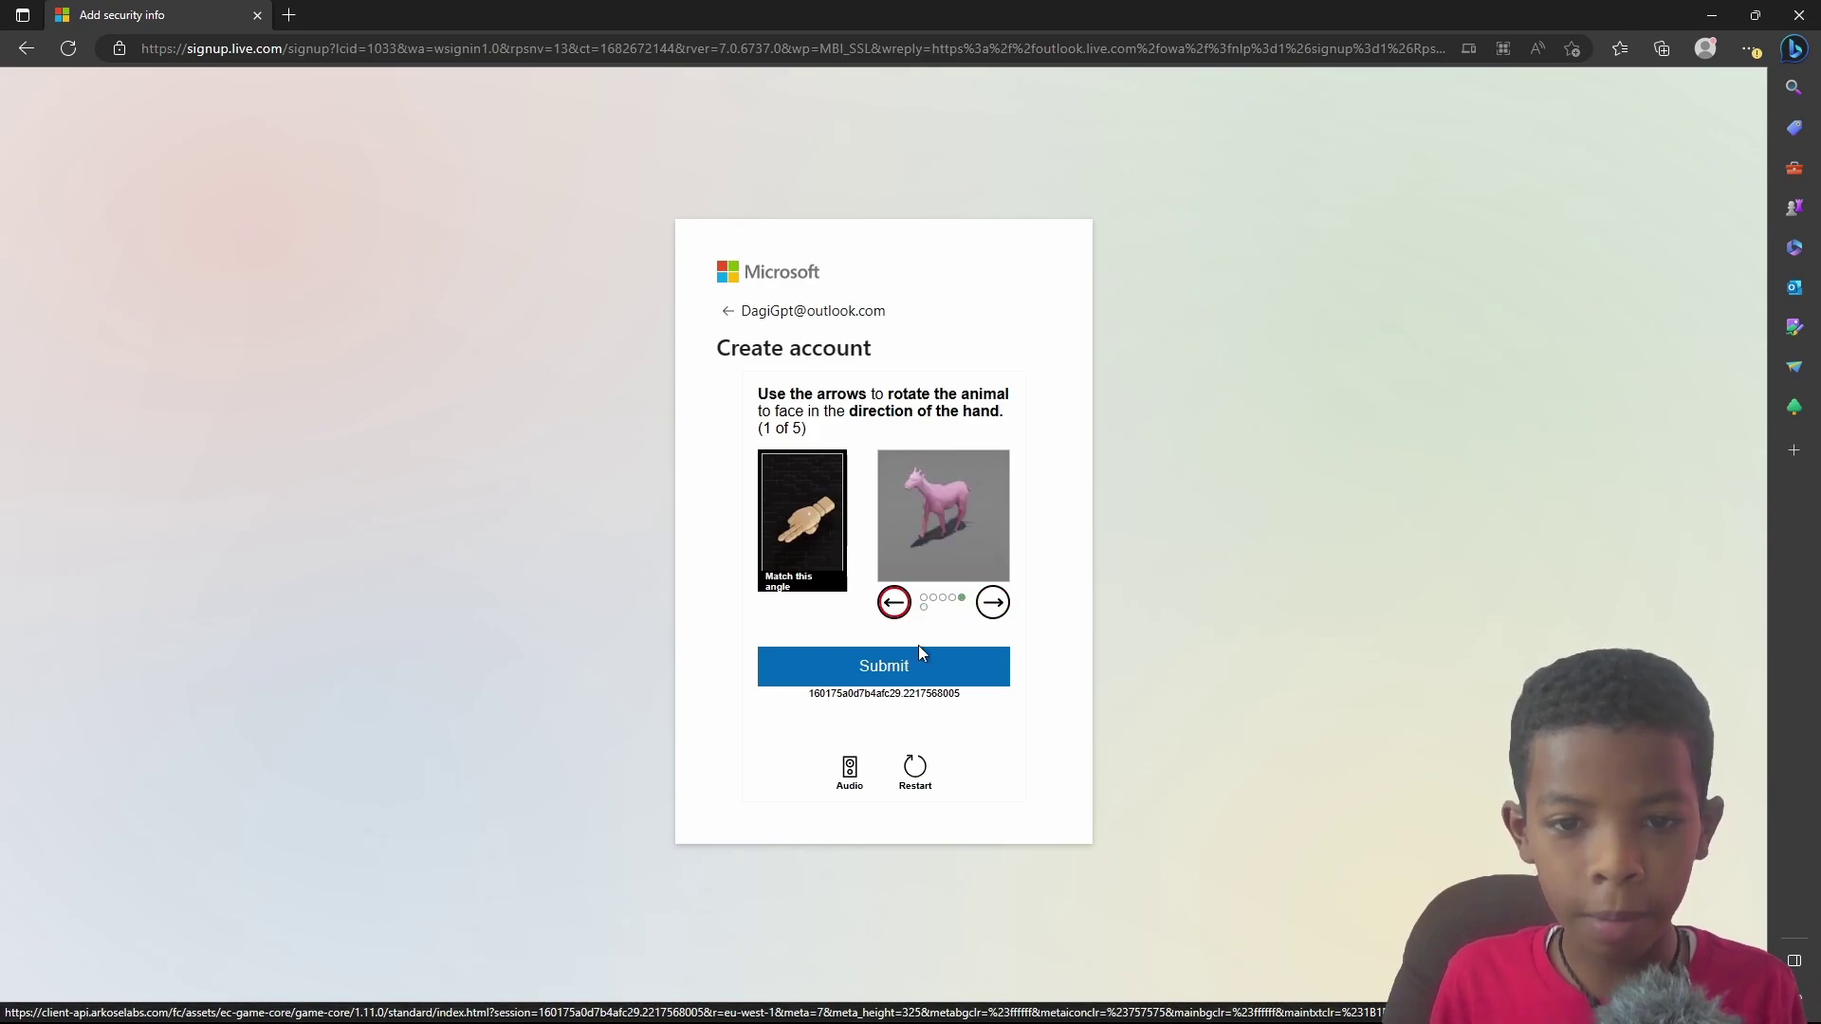
left_click(930, 675)
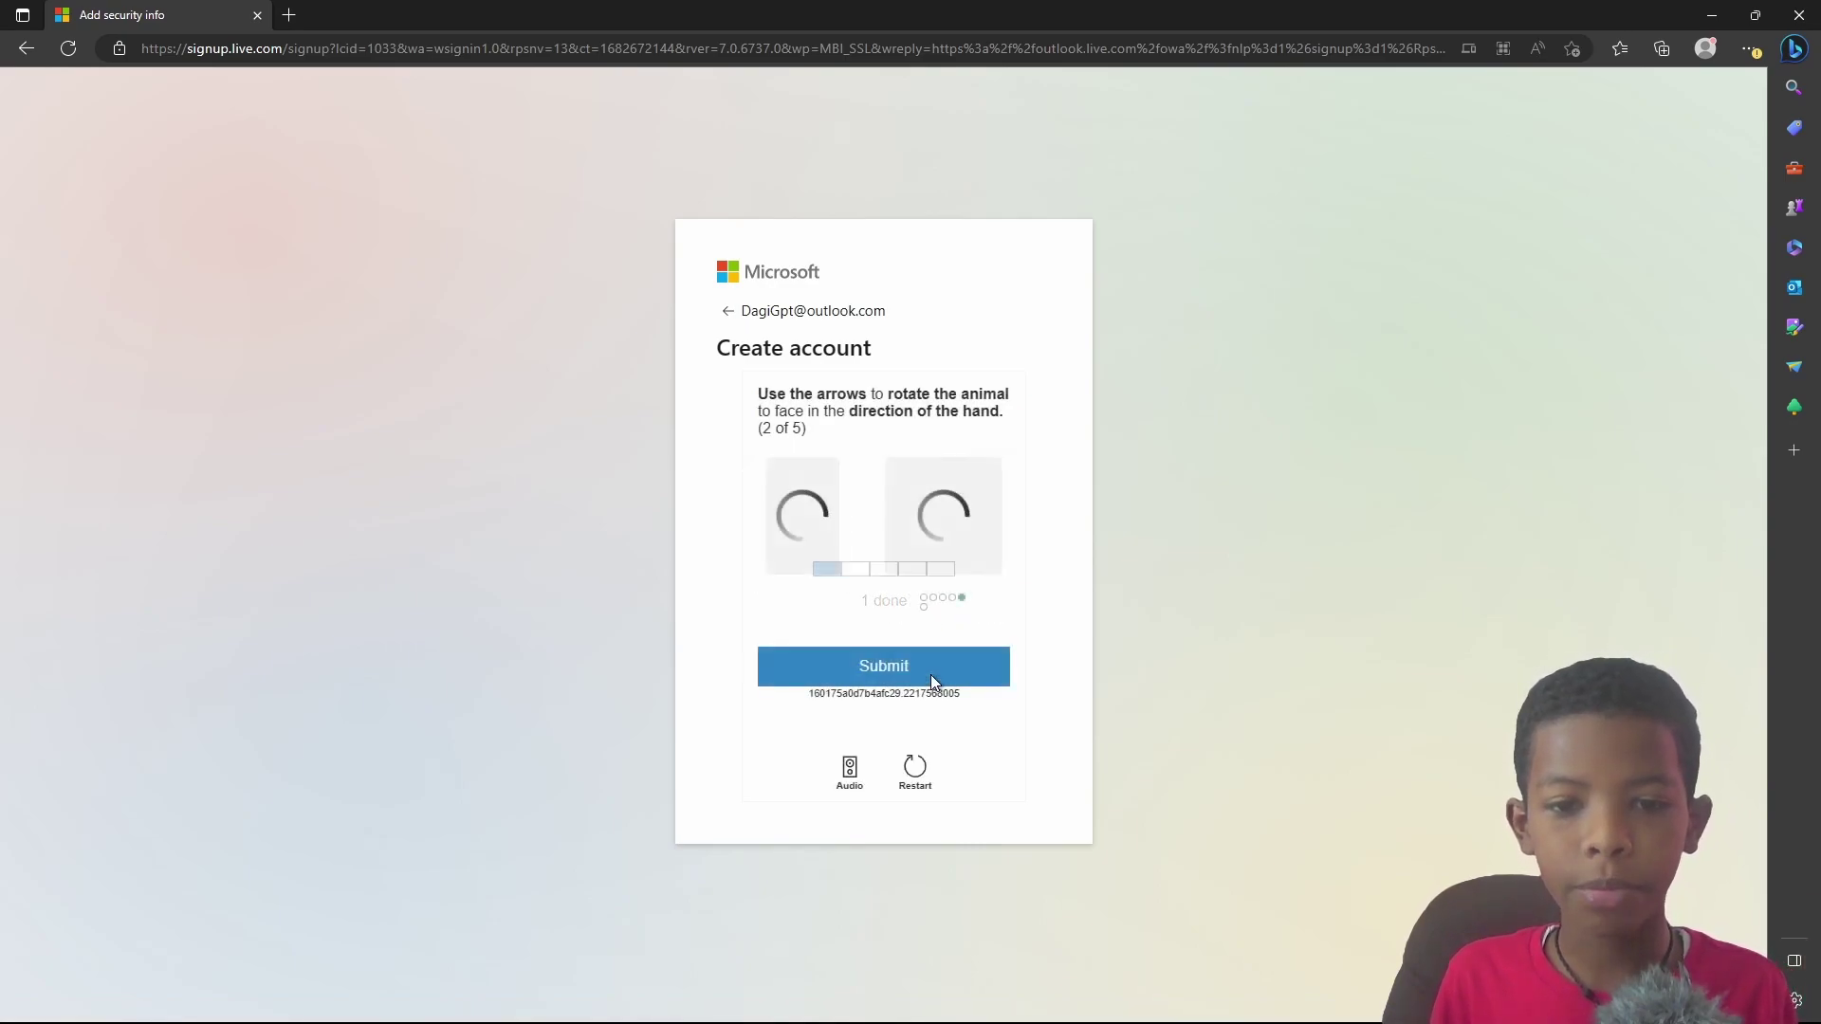
Step: Rotate and submit the second and third animals to match the hand's angle
left_click(992, 601)
left_click(991, 601)
left_click(894, 603)
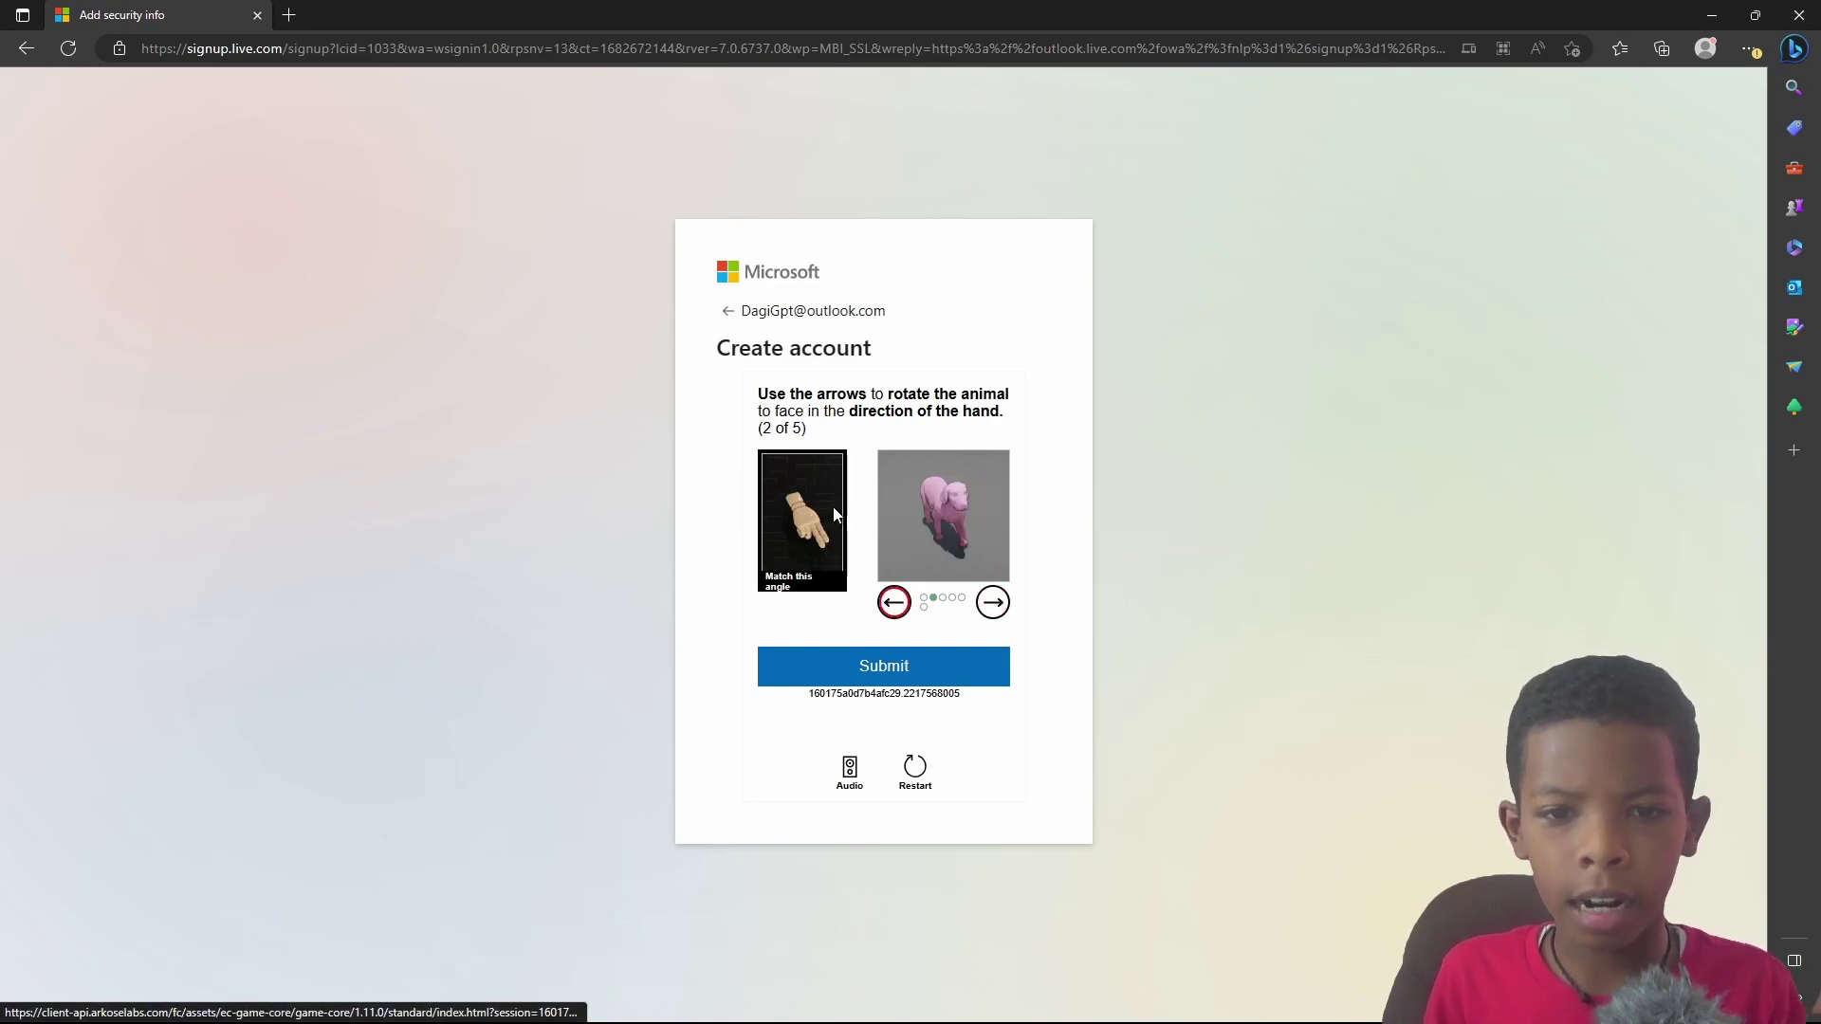
left_click(970, 669)
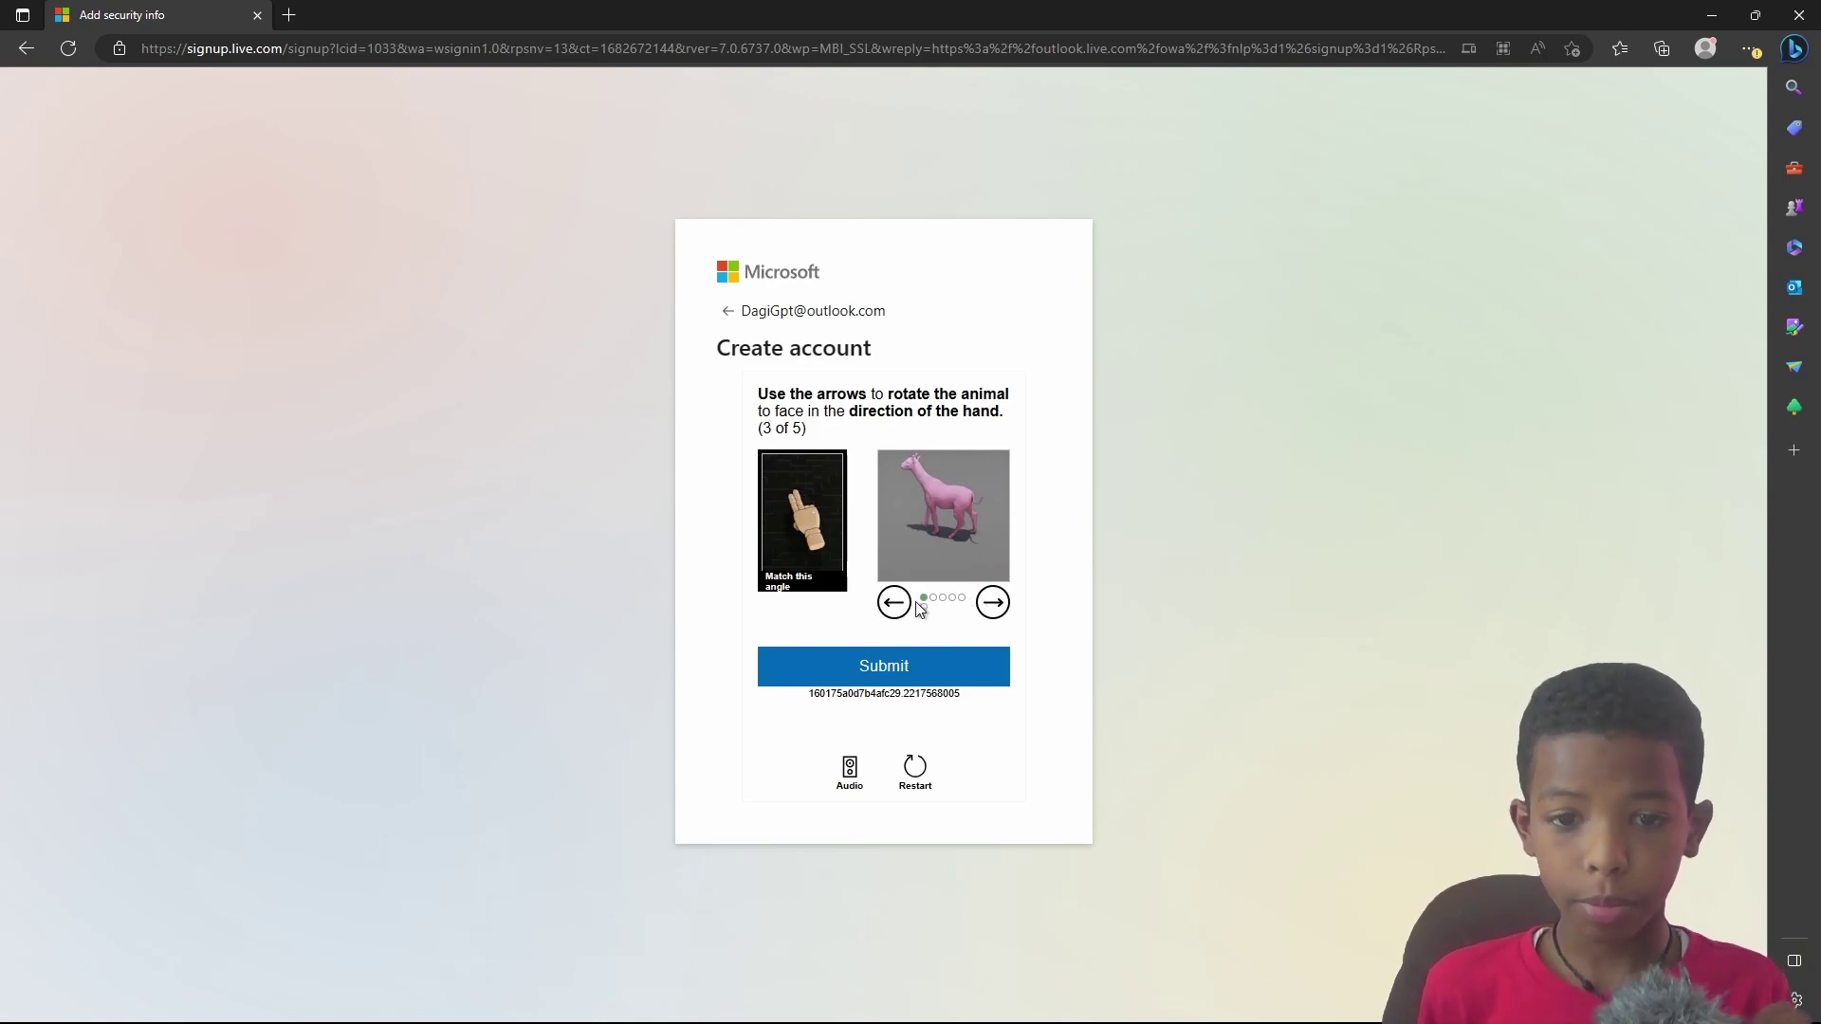
left_click(992, 602)
left_click(894, 603)
left_click(901, 603)
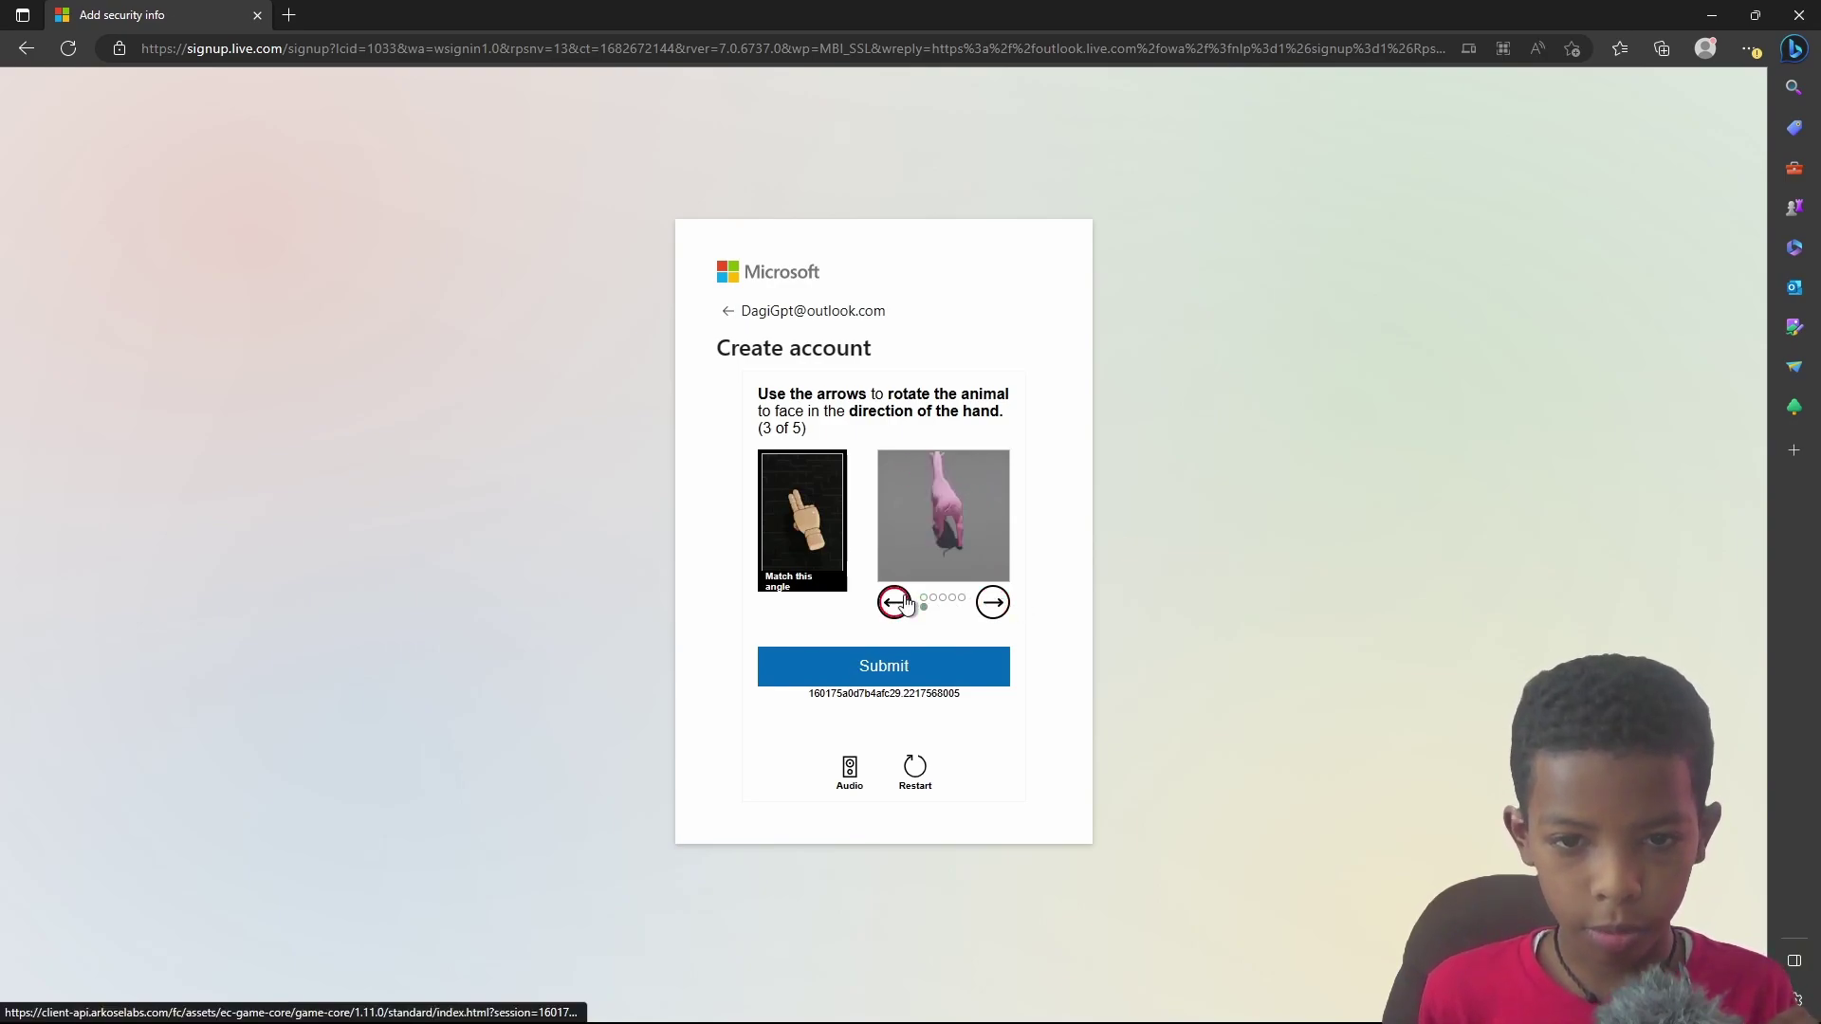
left_click(968, 653)
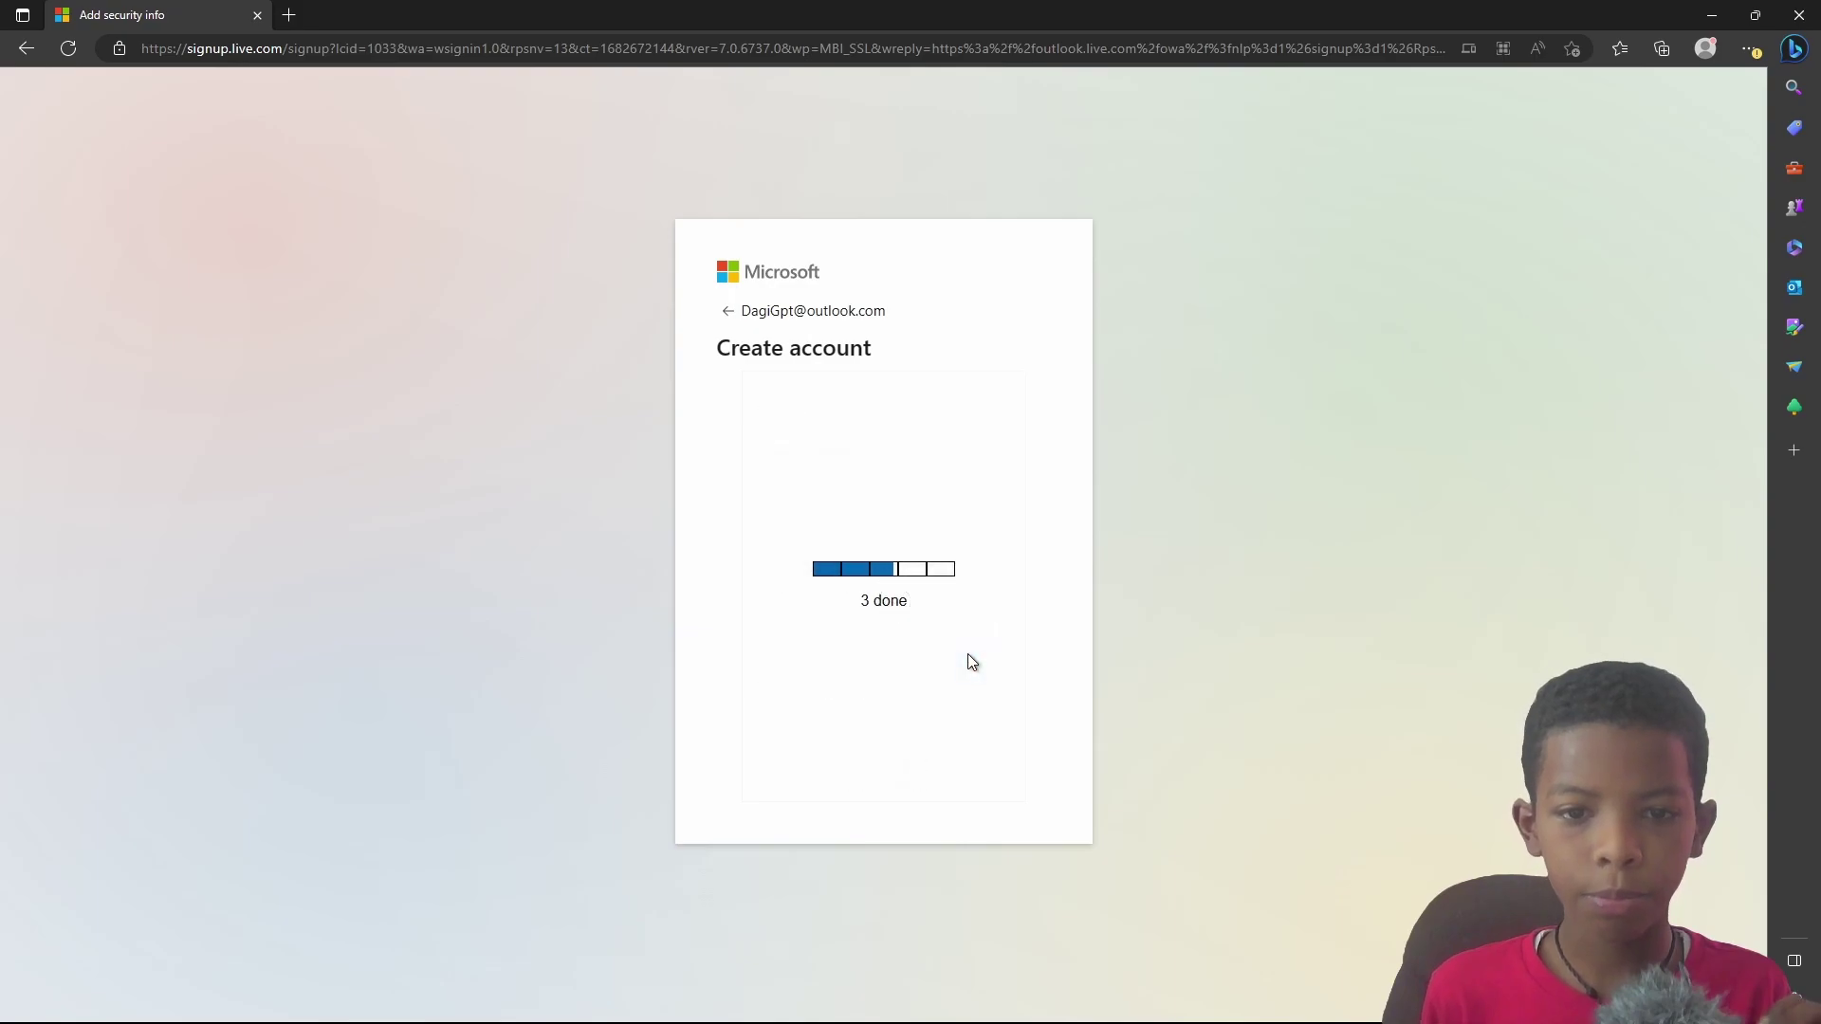
Step: Rotate and submit the fourth and fifth animals to finish the puzzle
left_click(893, 601)
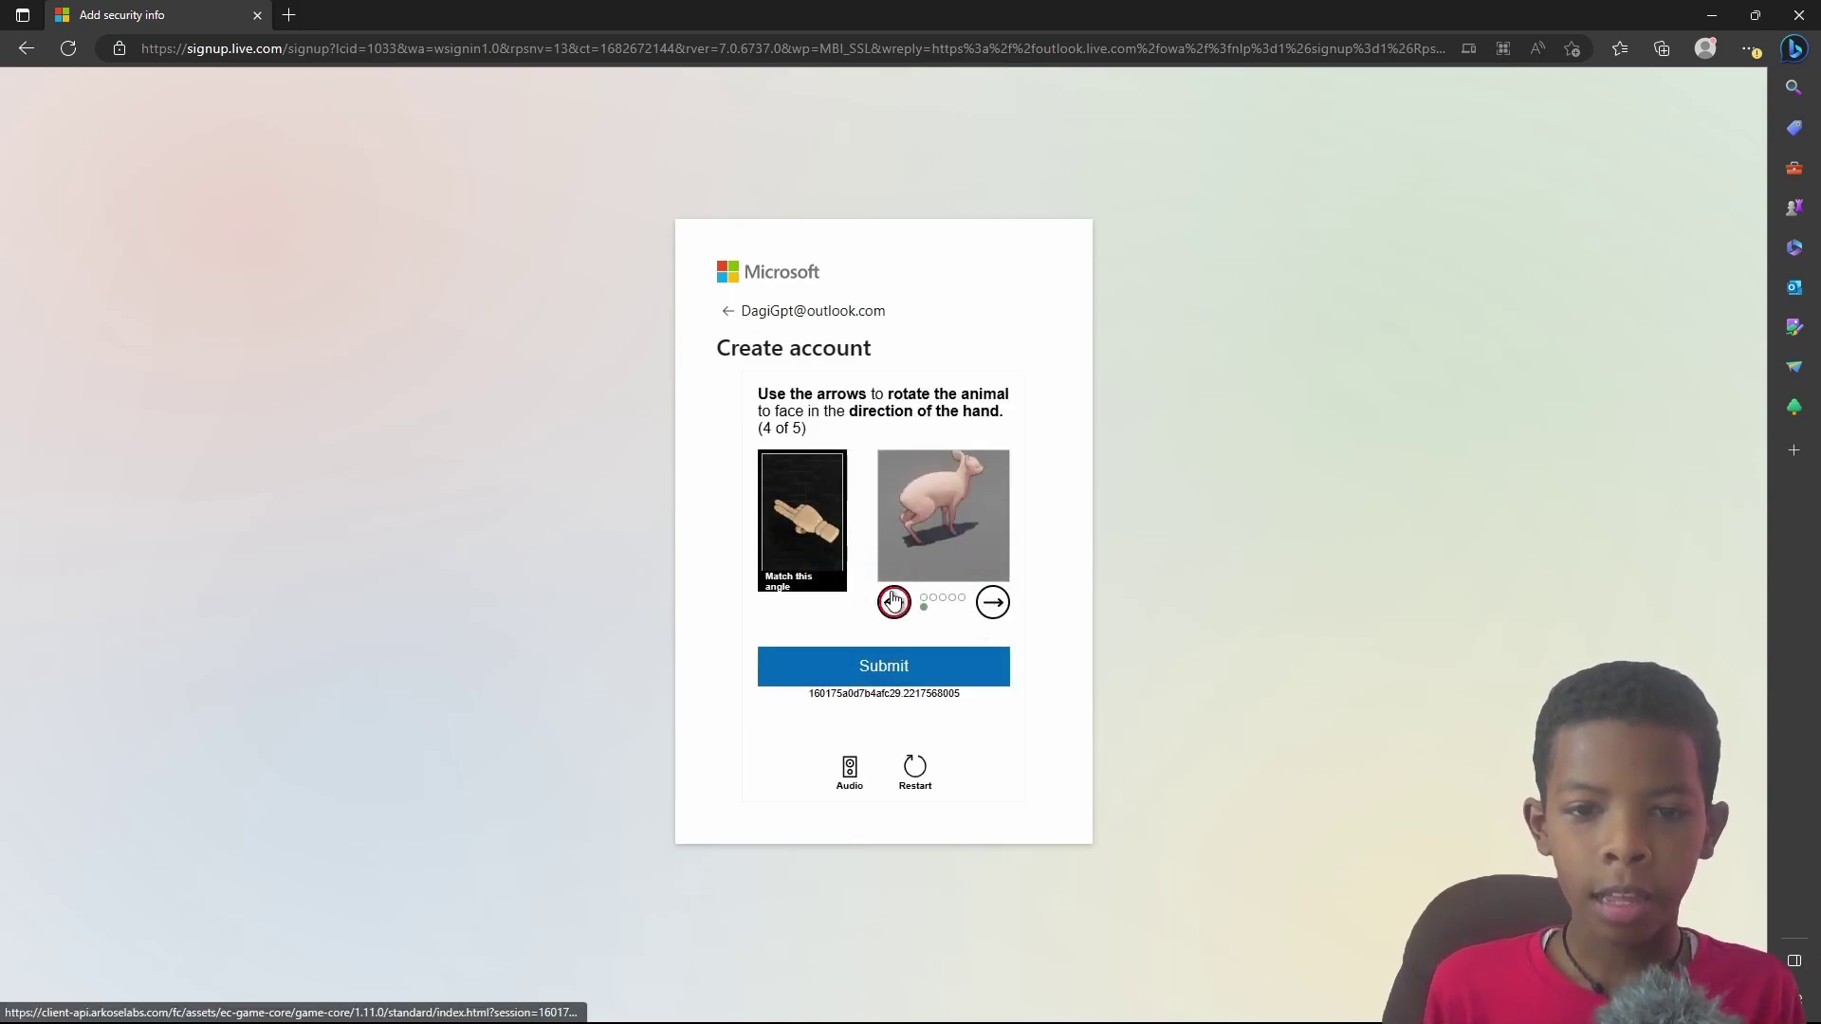
left_click(893, 601)
left_click(893, 601)
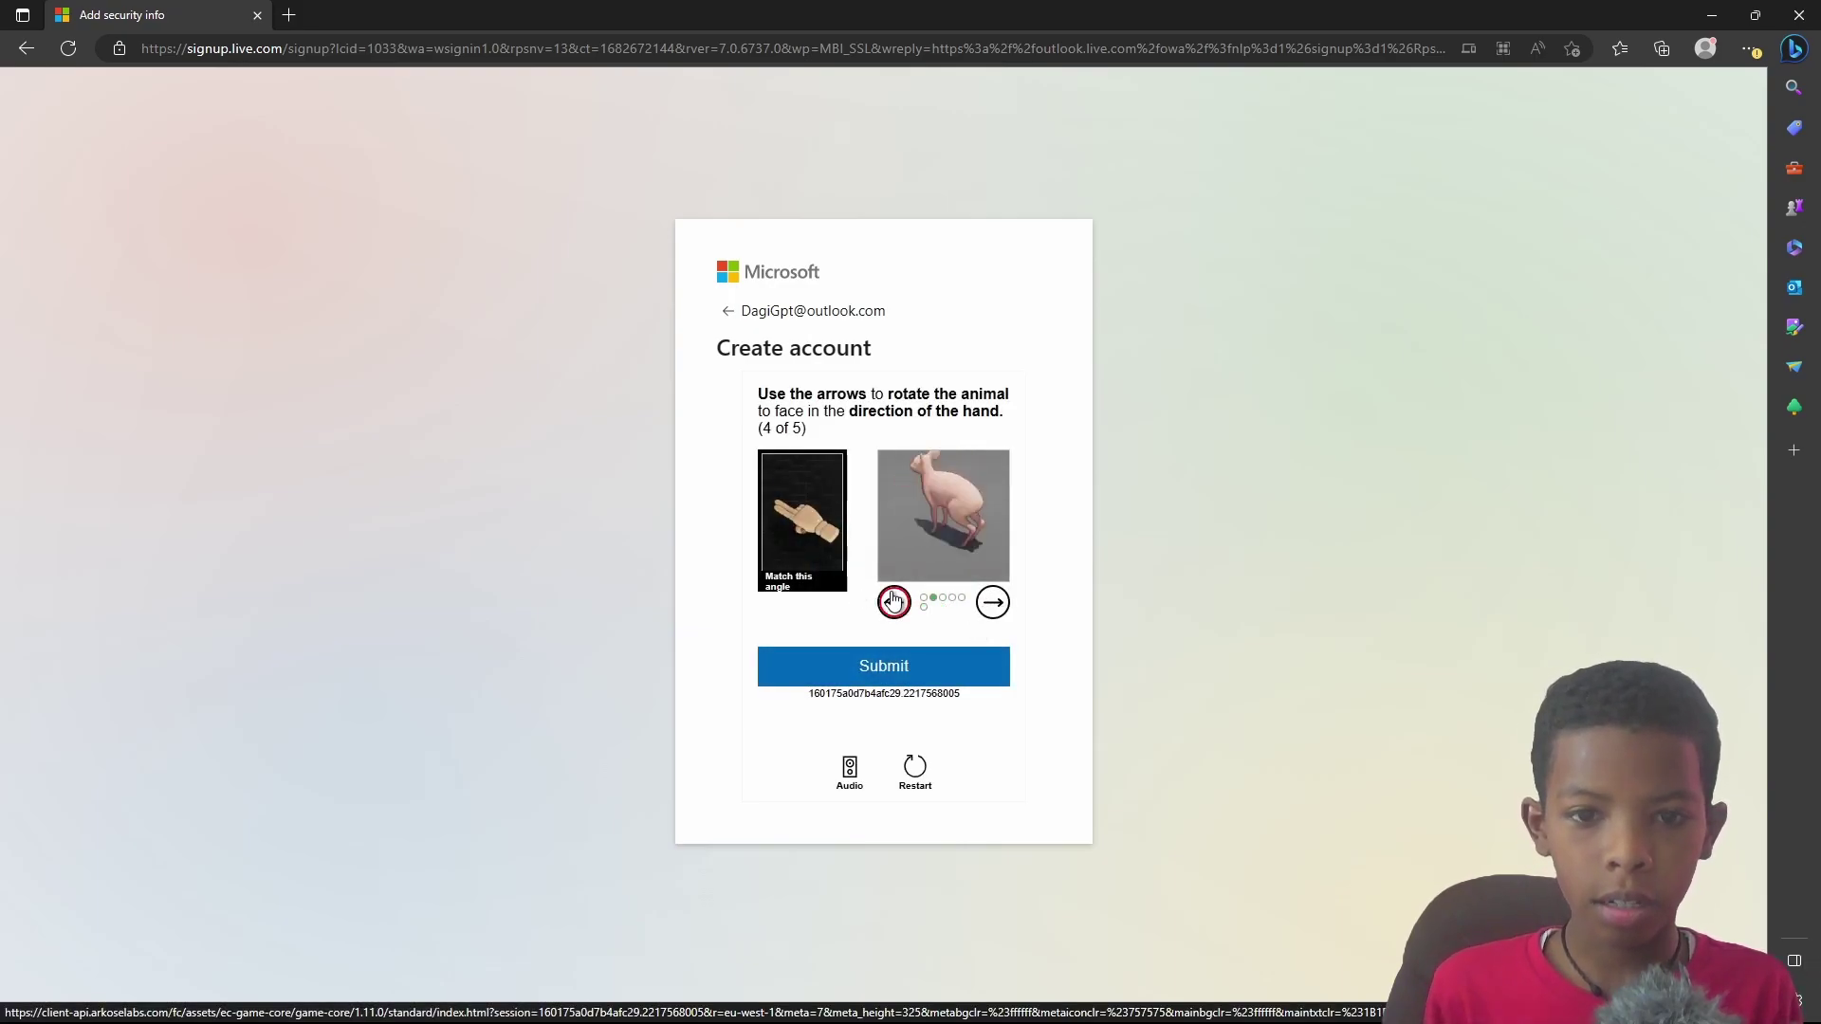
left_click(952, 680)
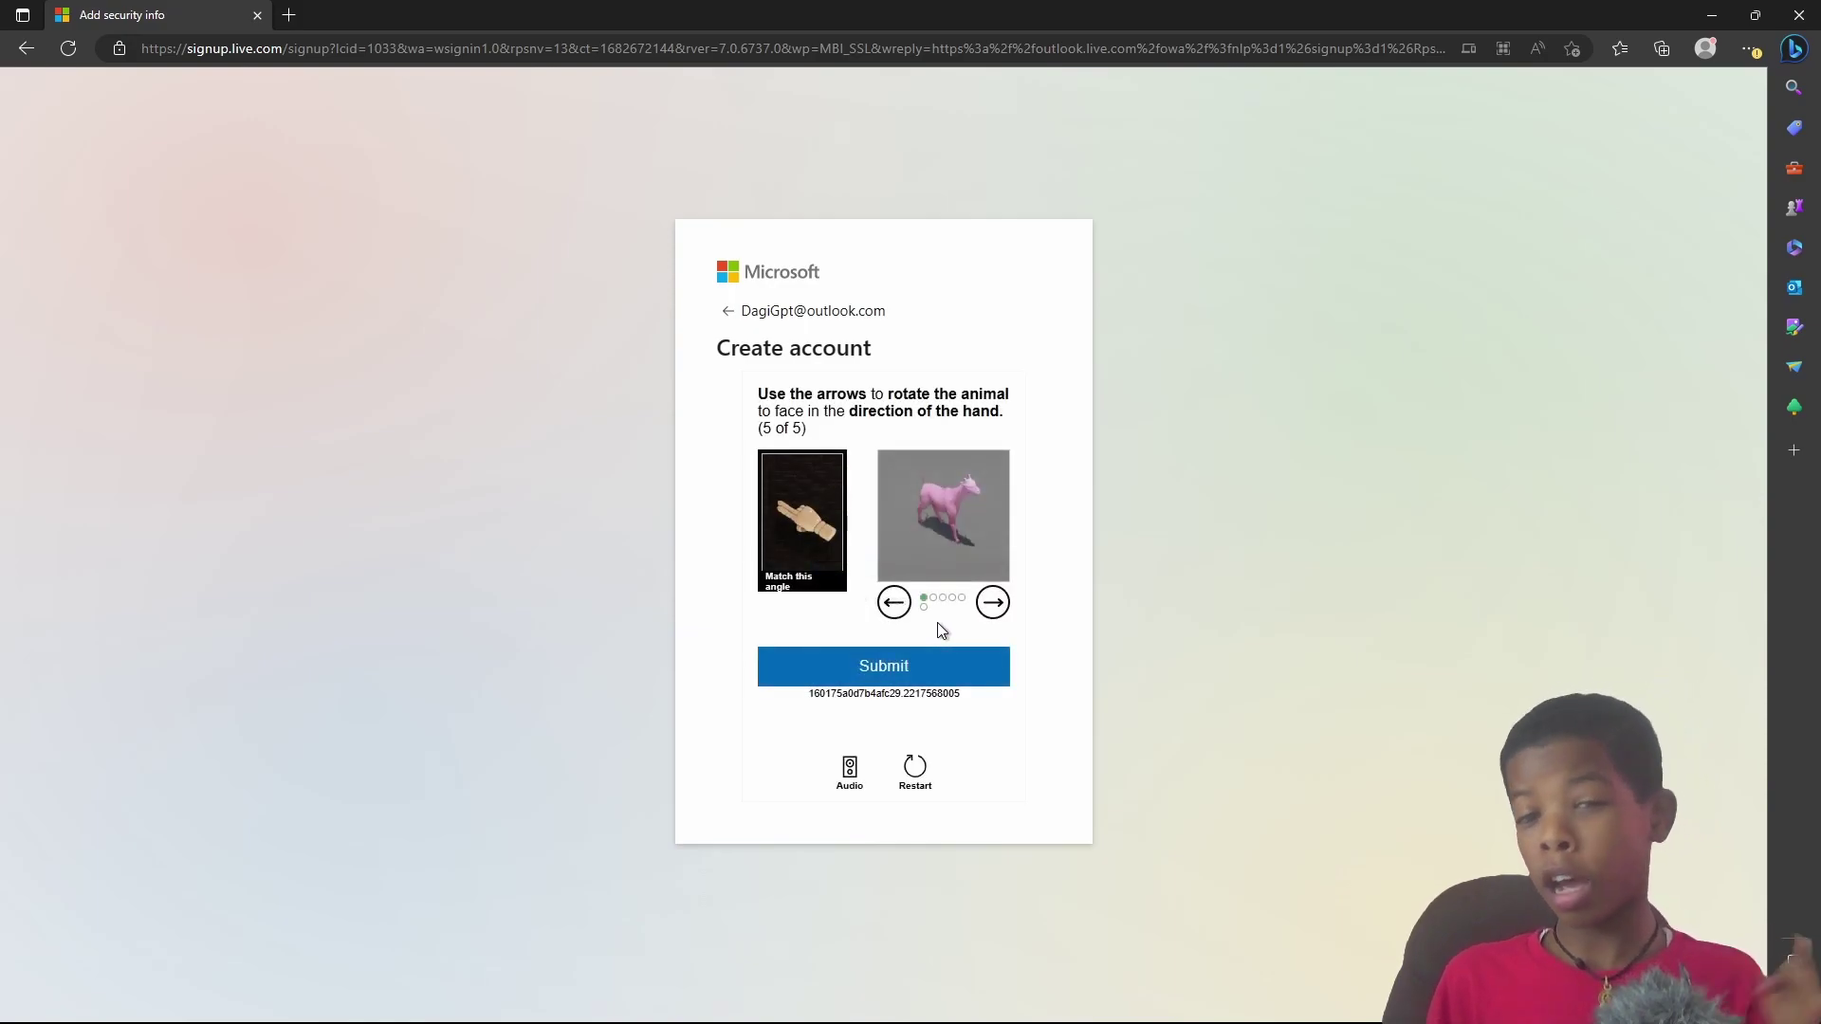
left_click(992, 601)
left_click(991, 601)
left_click(991, 601)
left_click(992, 601)
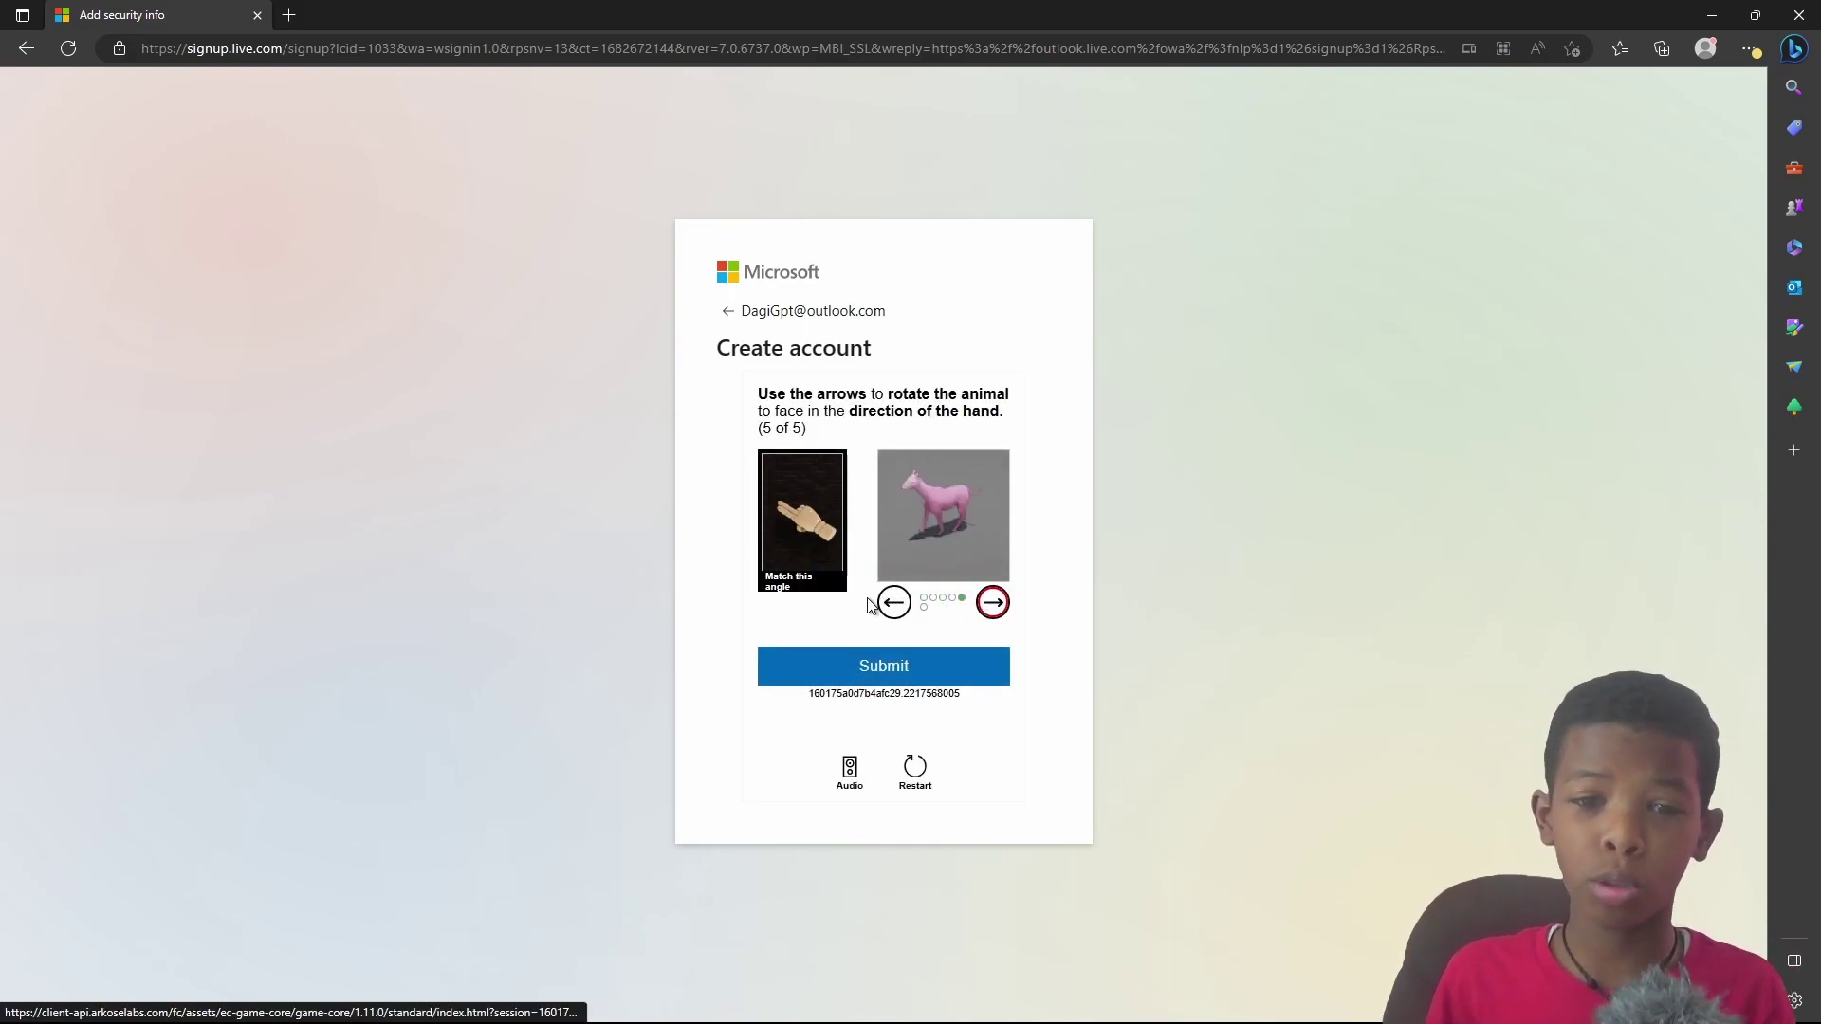
left_click(893, 603)
left_click(992, 601)
left_click(893, 602)
left_click(925, 659)
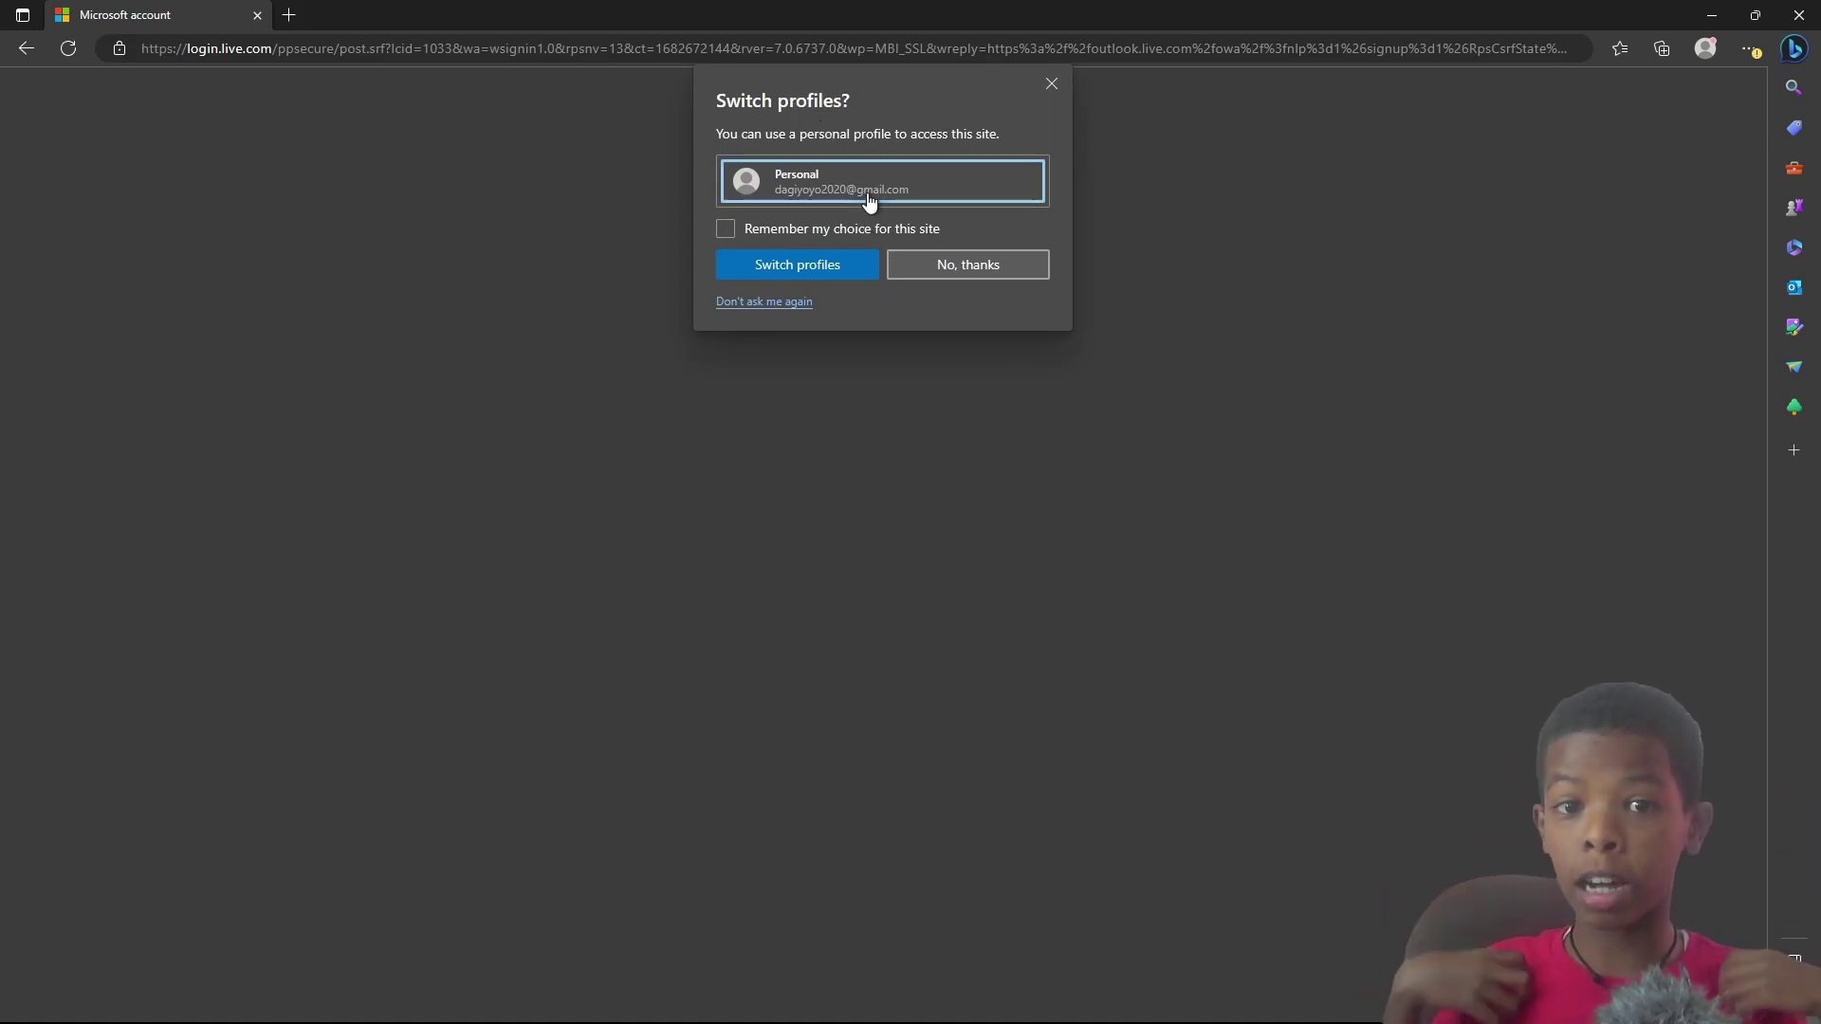
Step: Decline switching profiles, stay signed in, and decline Edge sign-in to reach the inbox
left_click(946, 271)
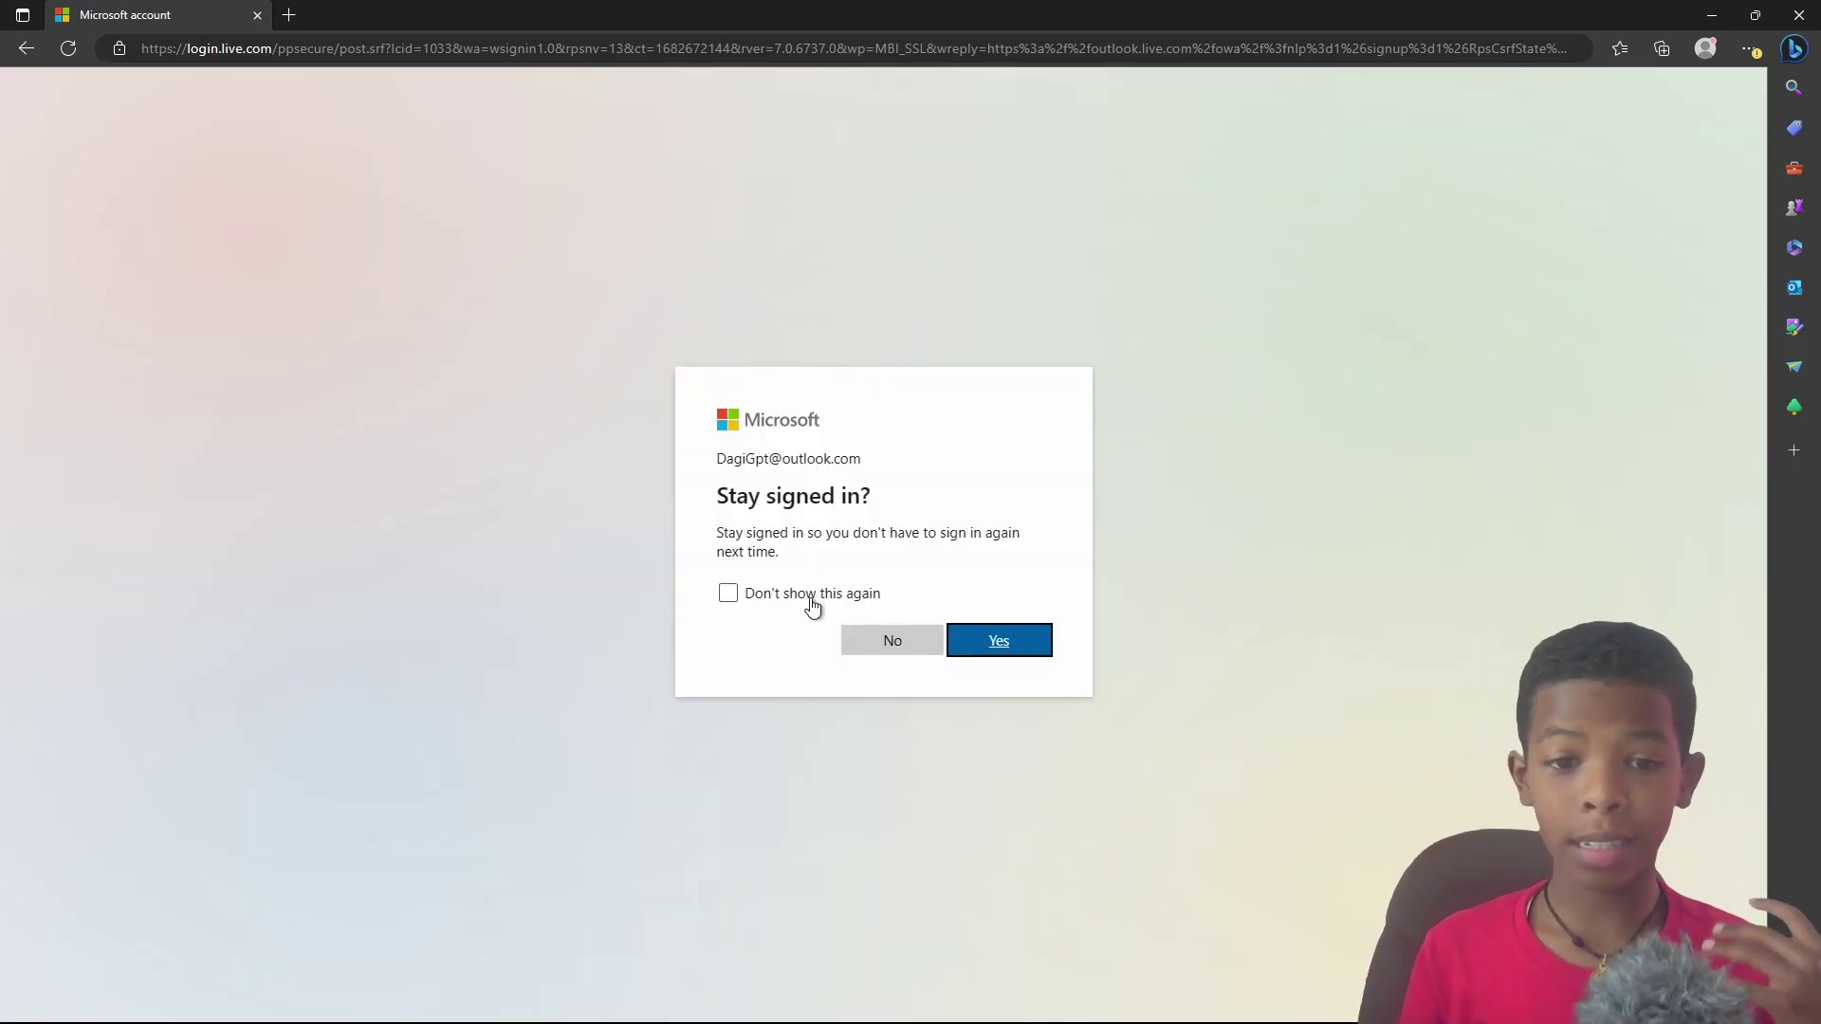
left_click(992, 642)
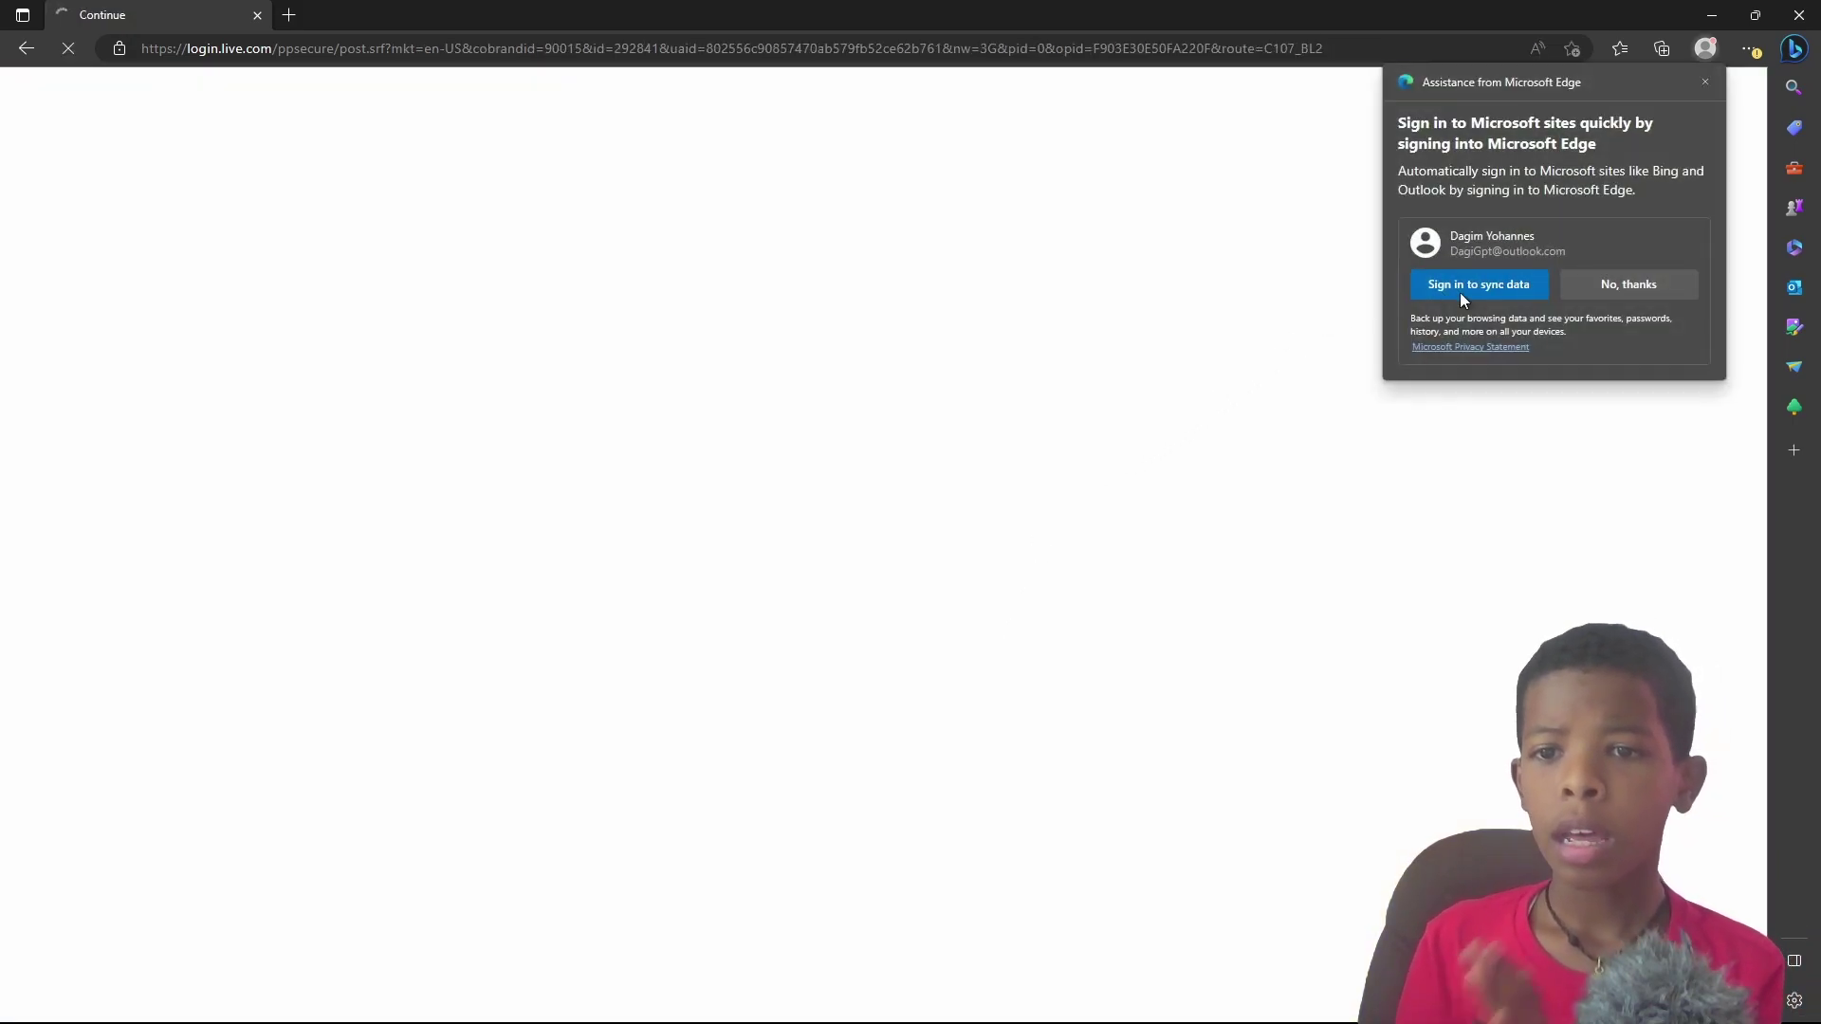
left_click(1615, 284)
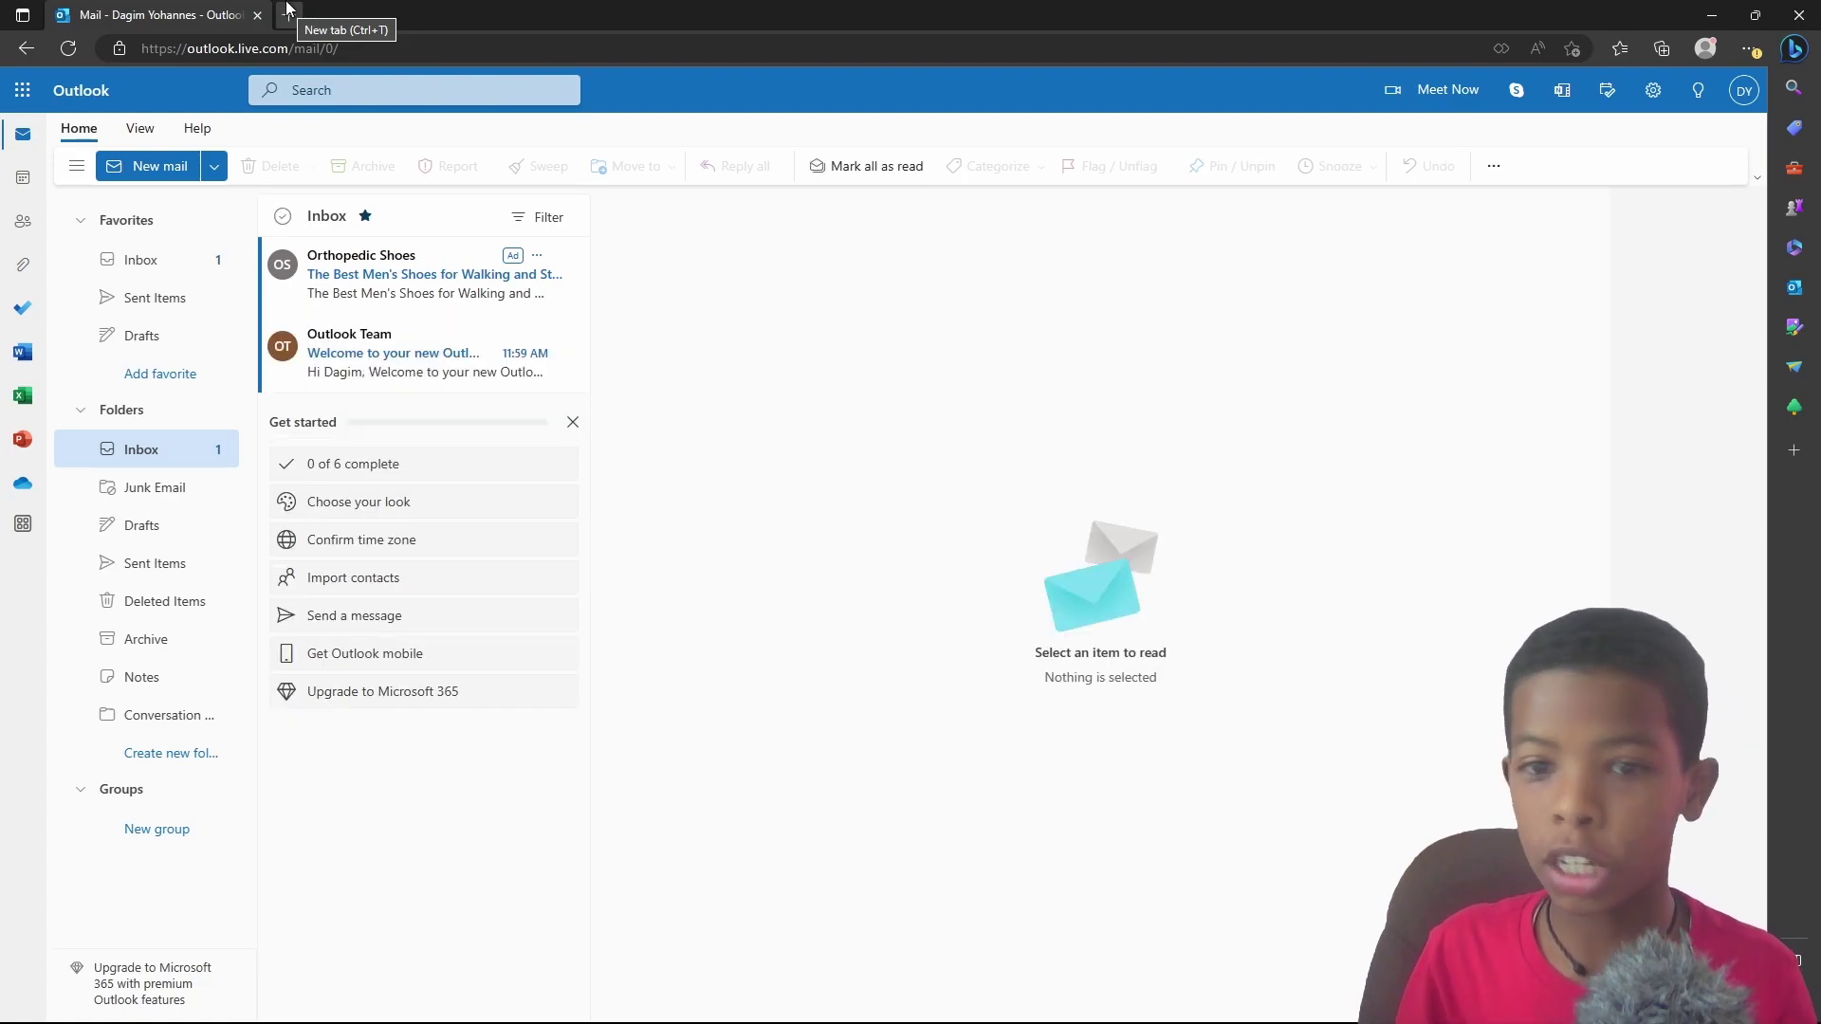
left_click(1707, 47)
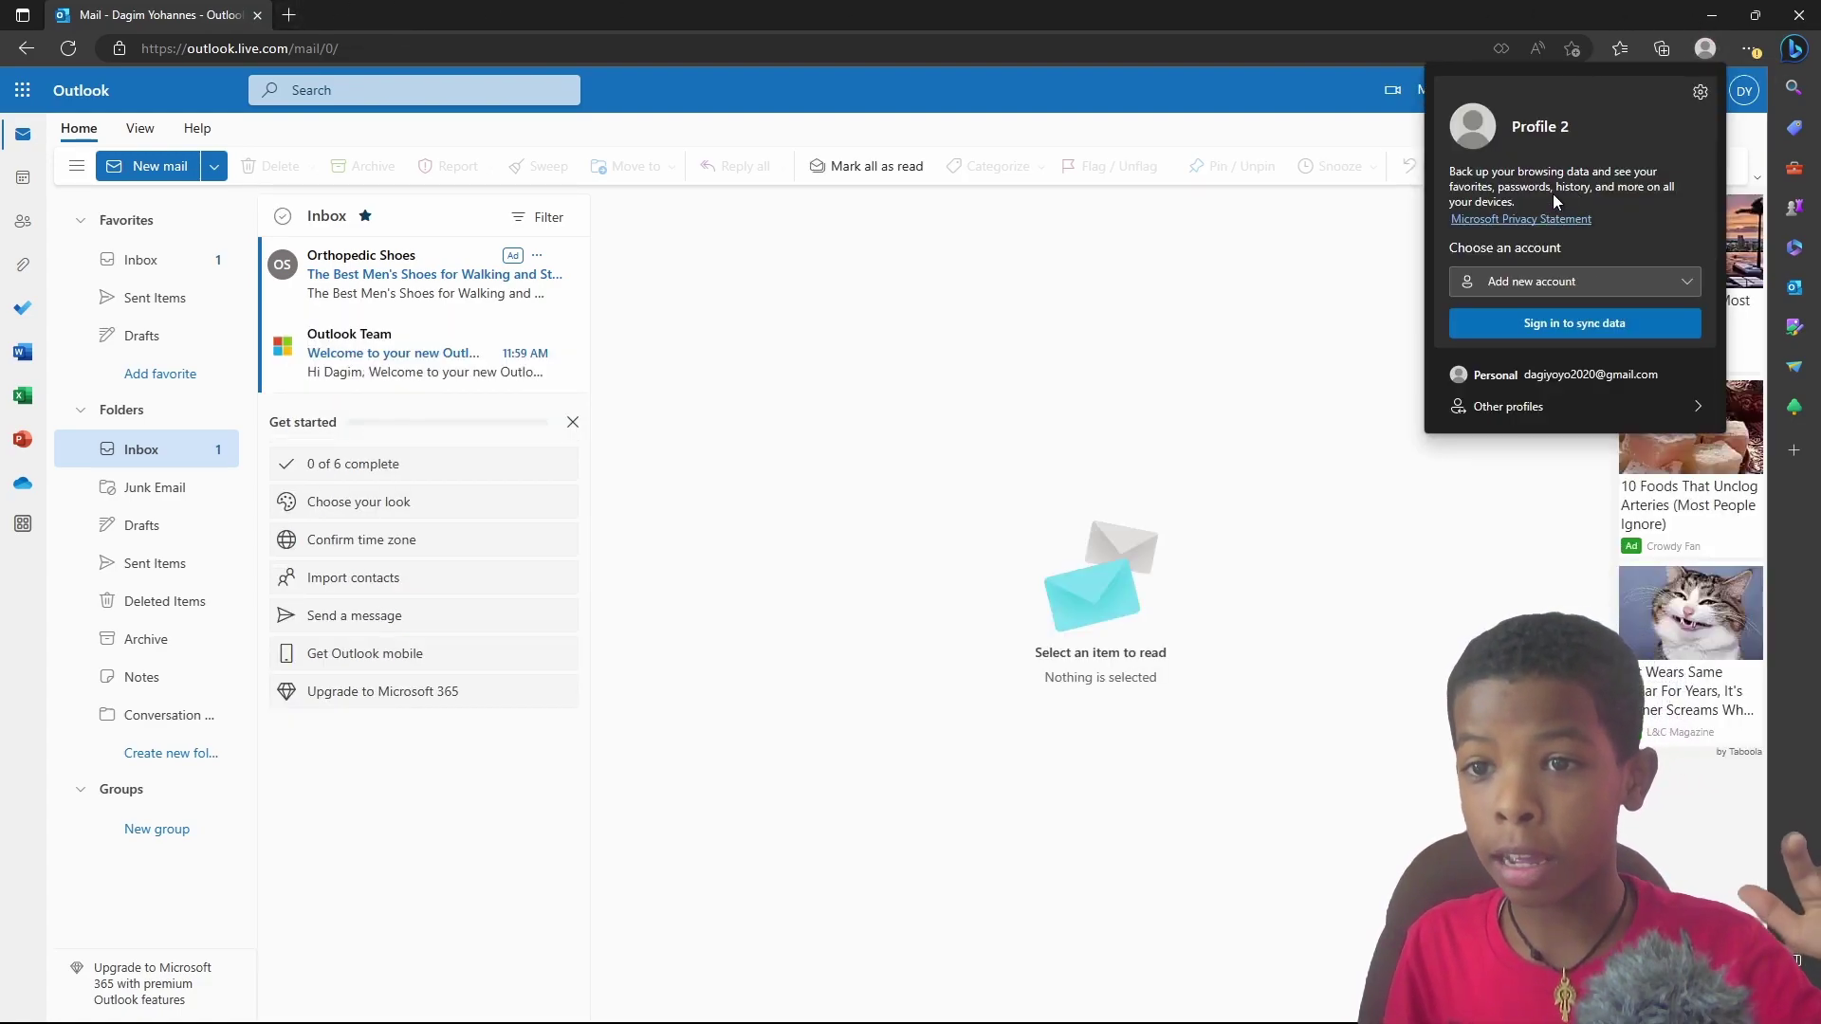
left_click(1562, 286)
left_click(1354, 253)
left_click(1354, 254)
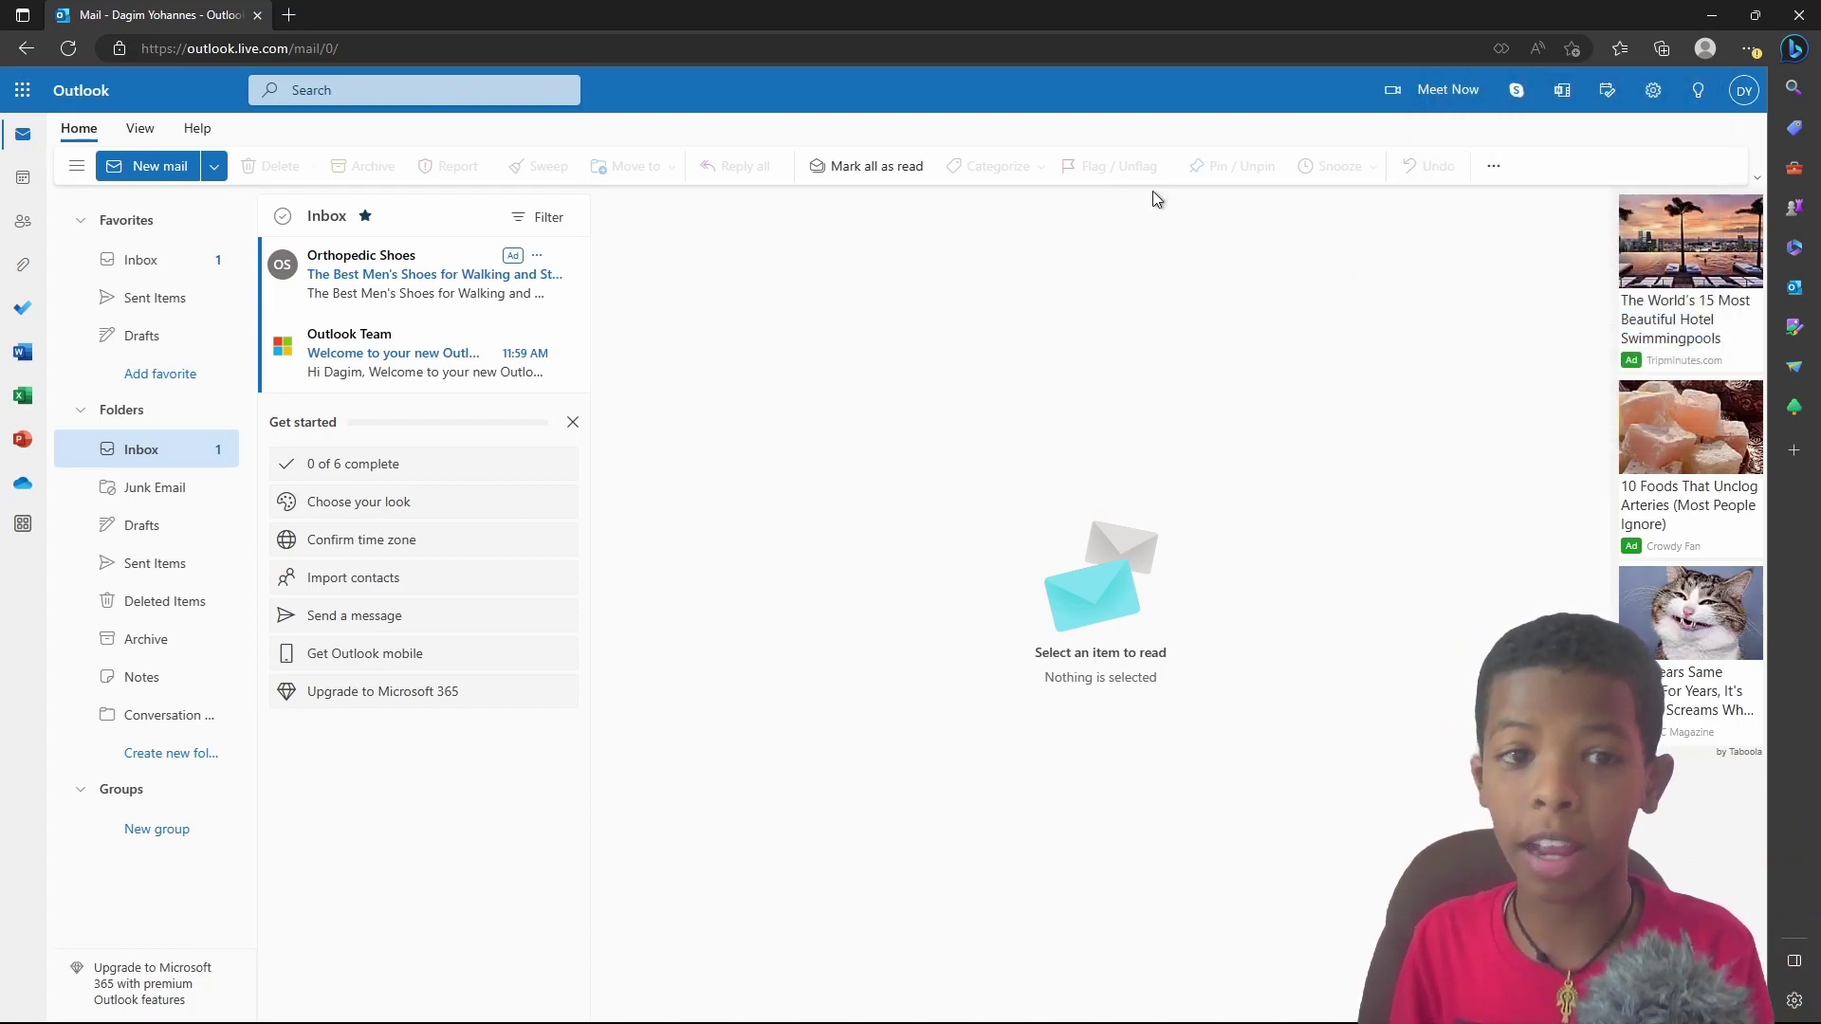
left_click(1744, 90)
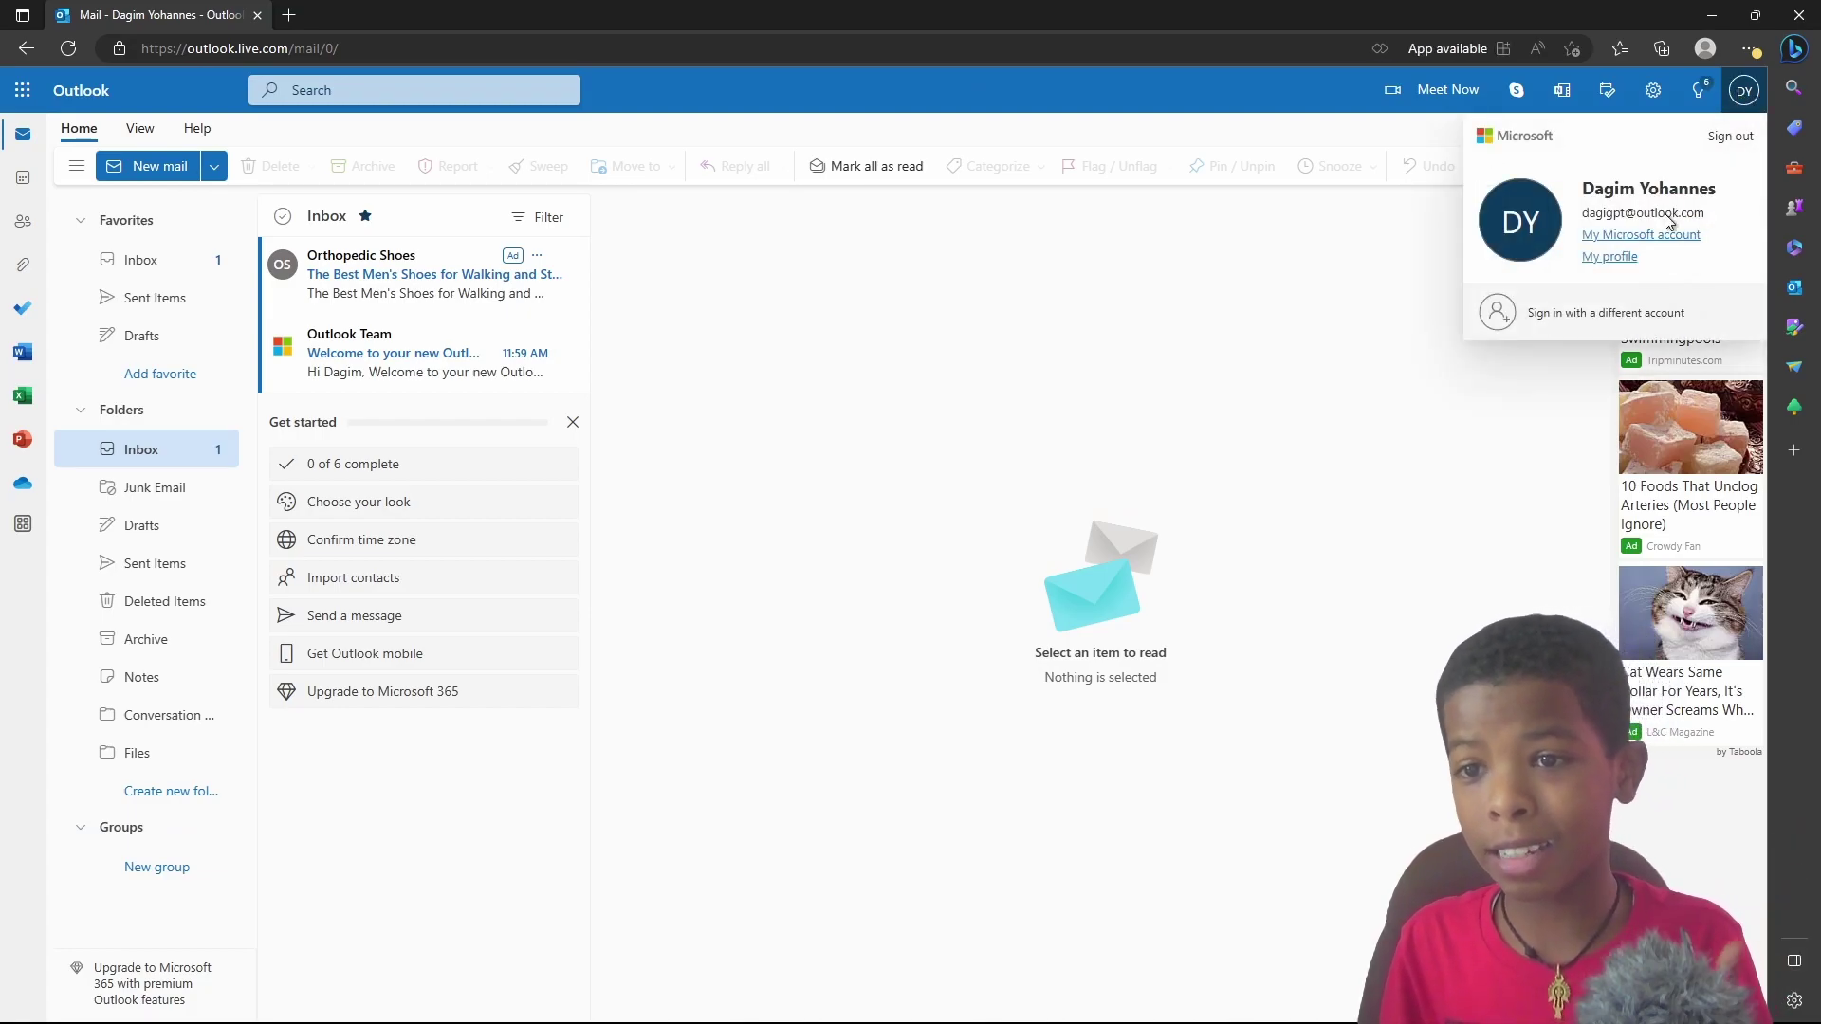
left_click(1375, 289)
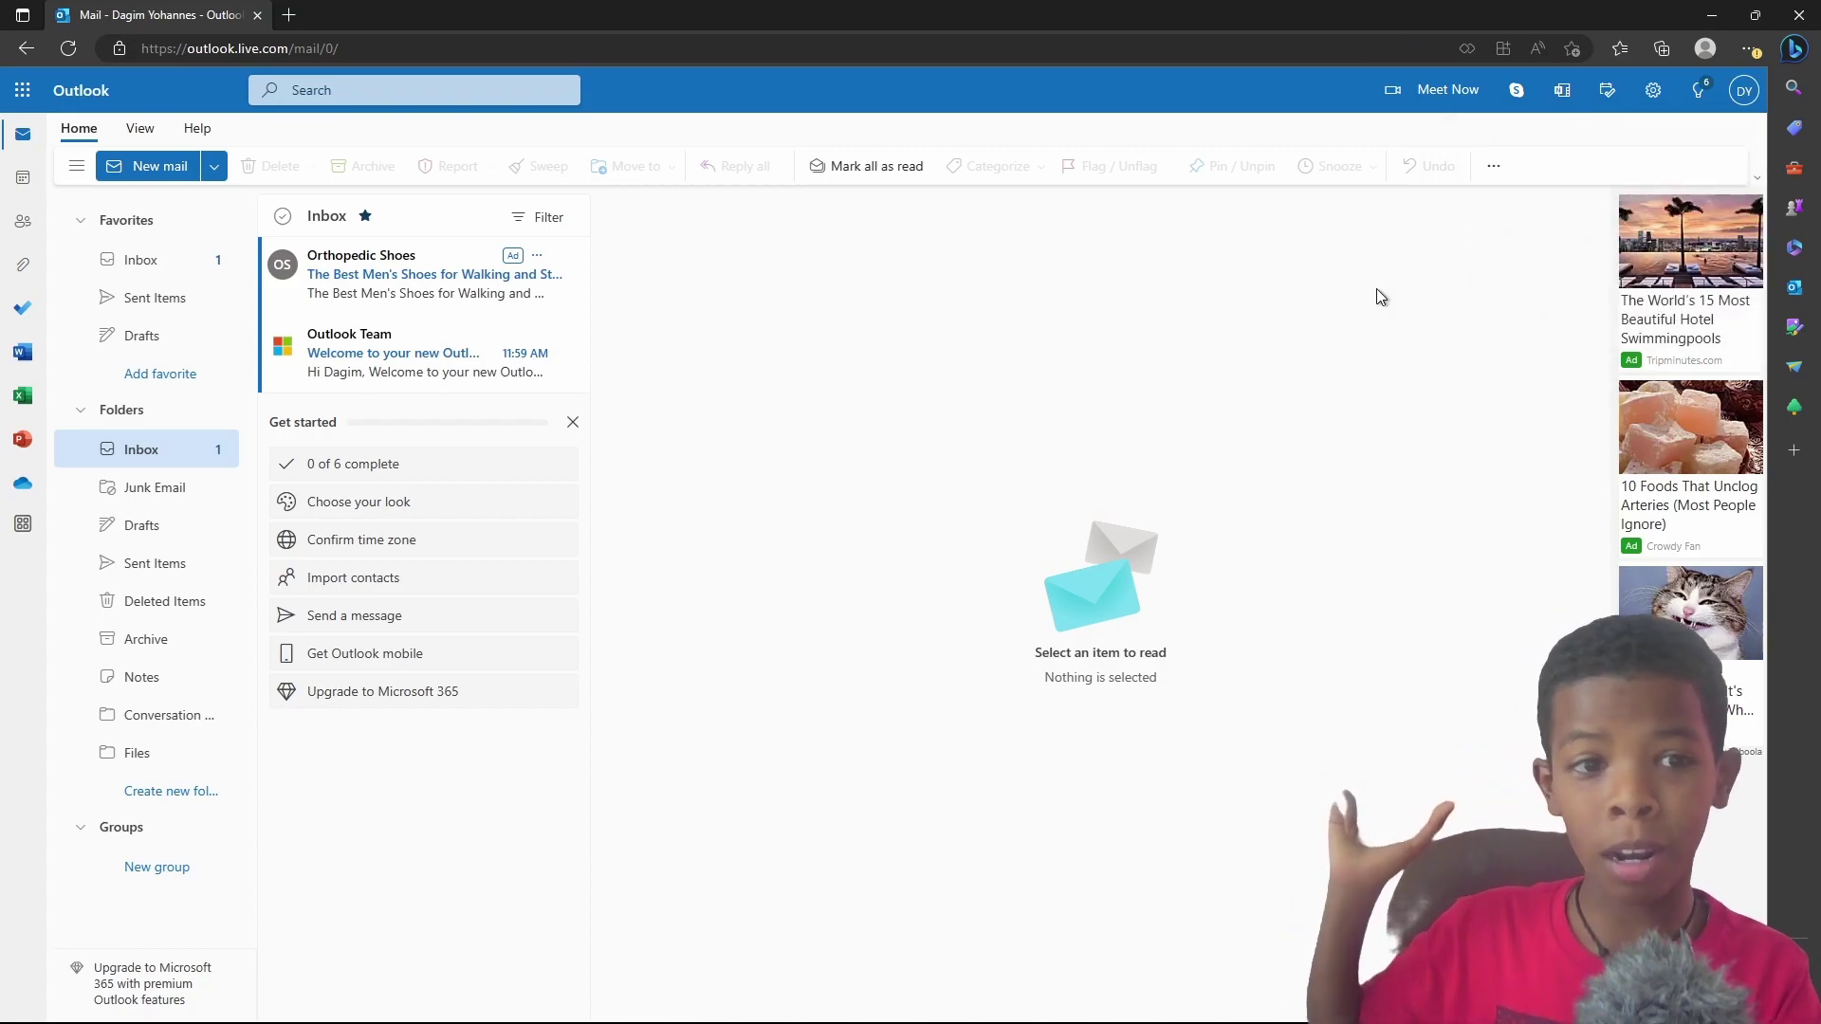
Step: Open a new tab and launch Bing Chat through Windows Search with Bing
key("ctrl+t")
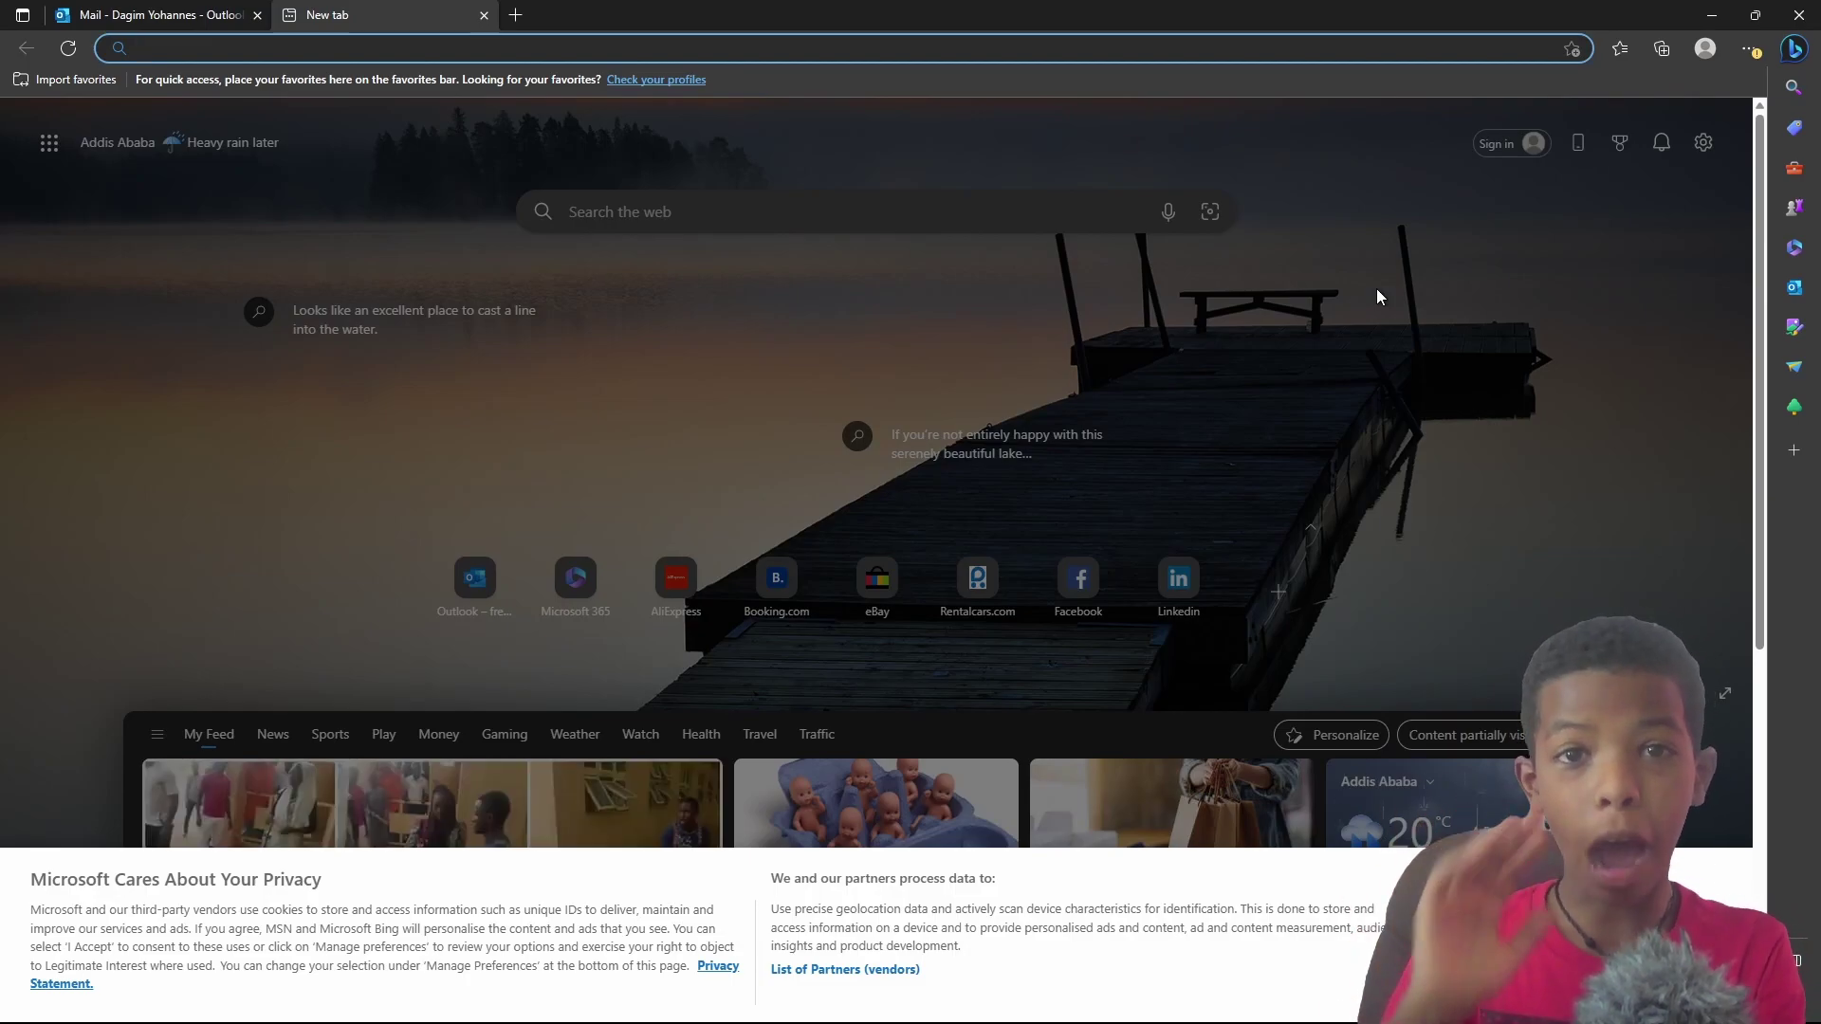
key("super")
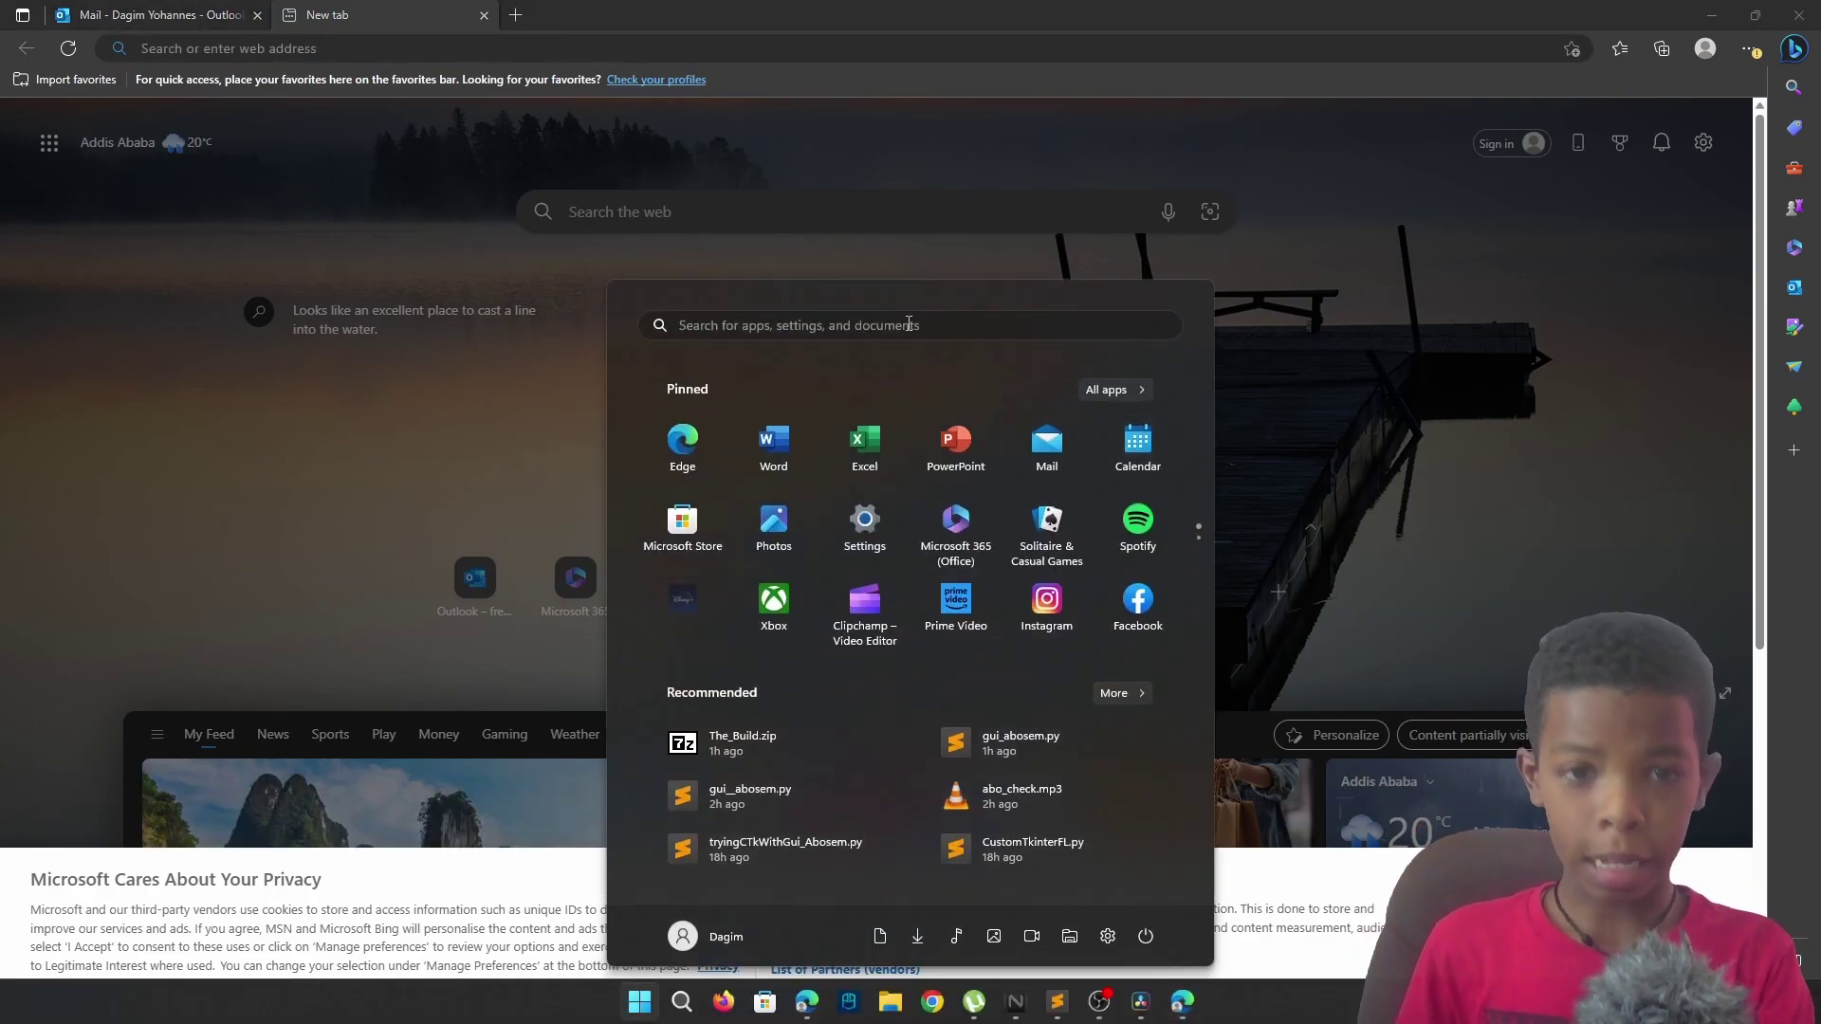
left_click(914, 325)
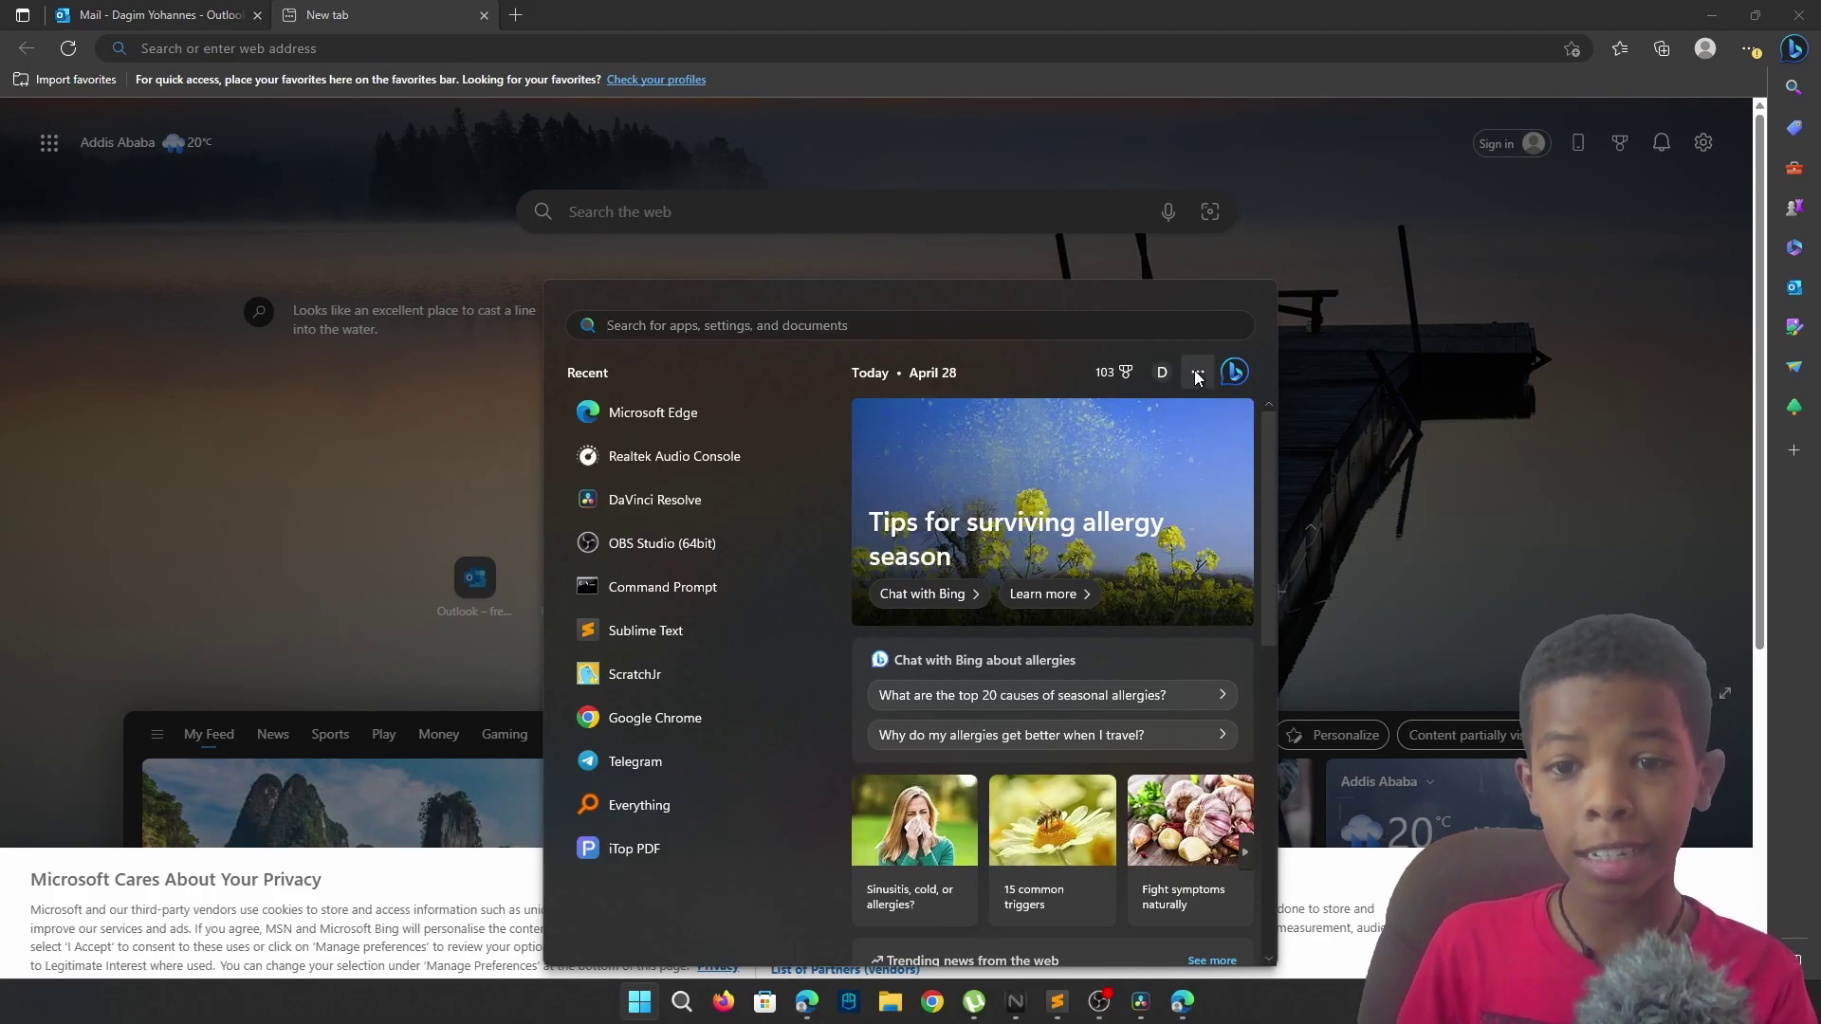
left_click(1235, 371)
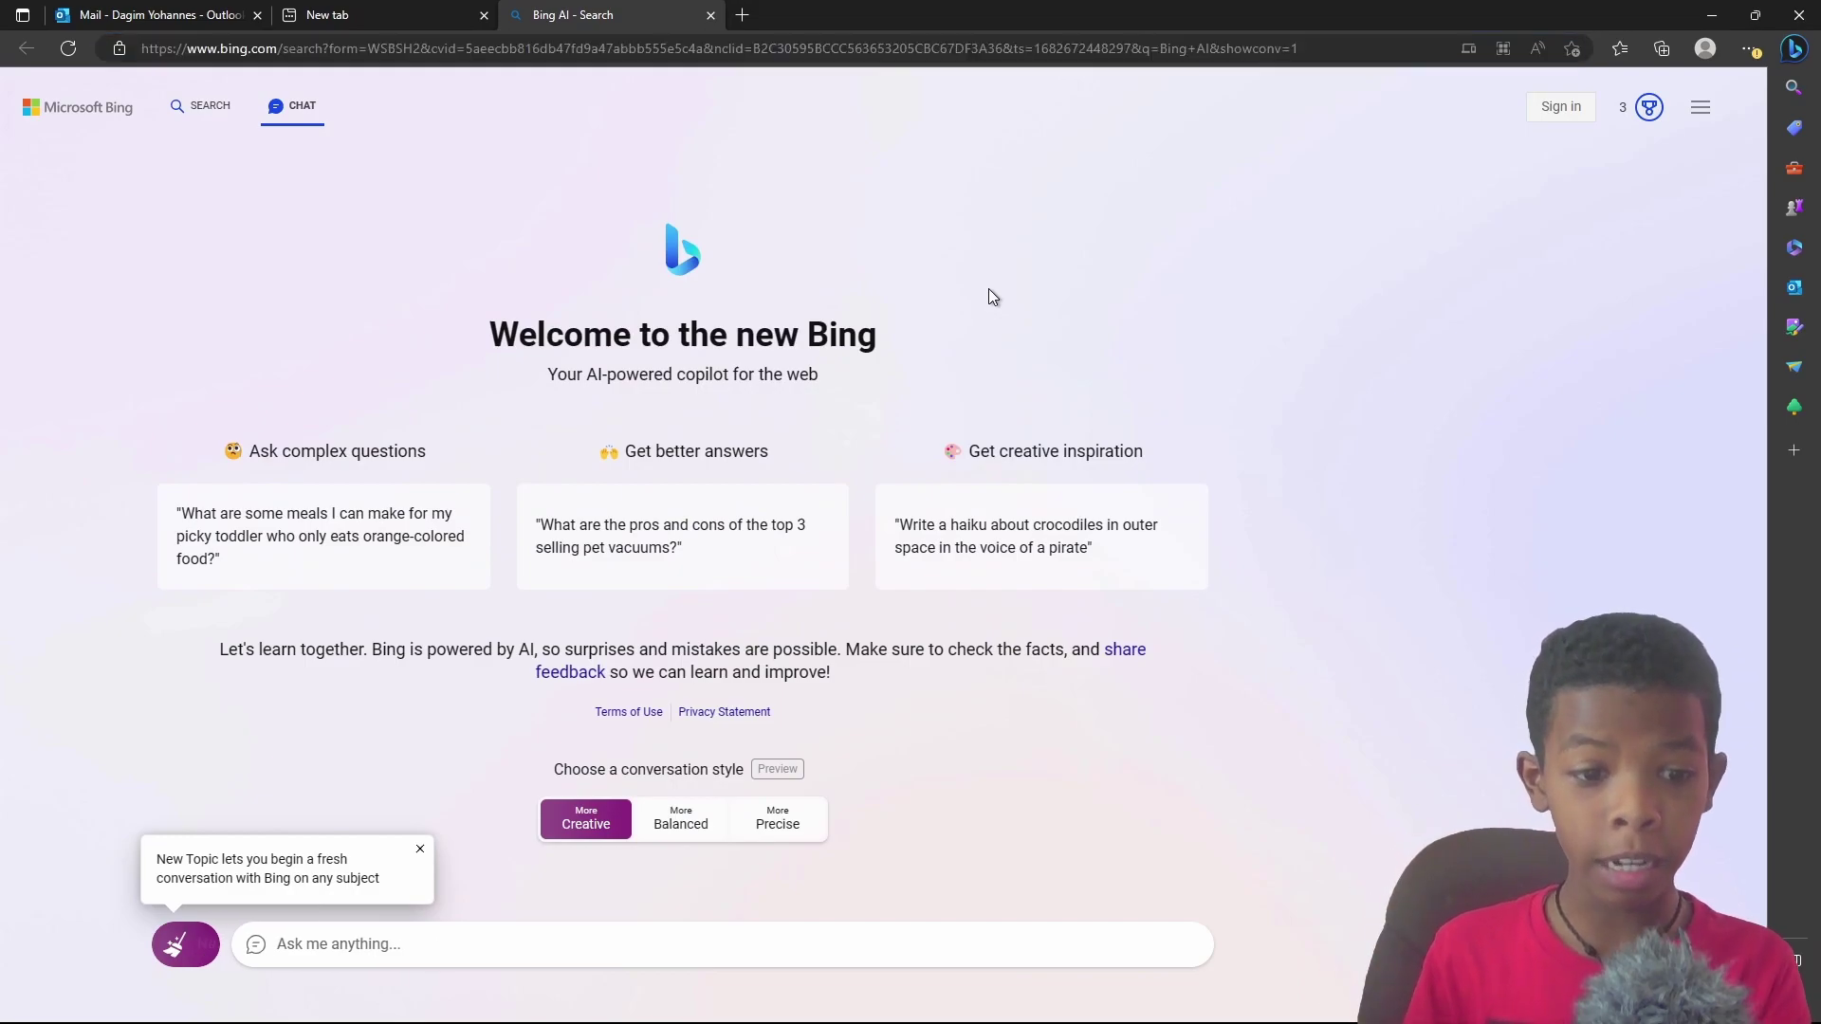
Step: Send 'Hi' and sign in to Bing with the new Outlook account
left_click(597, 918)
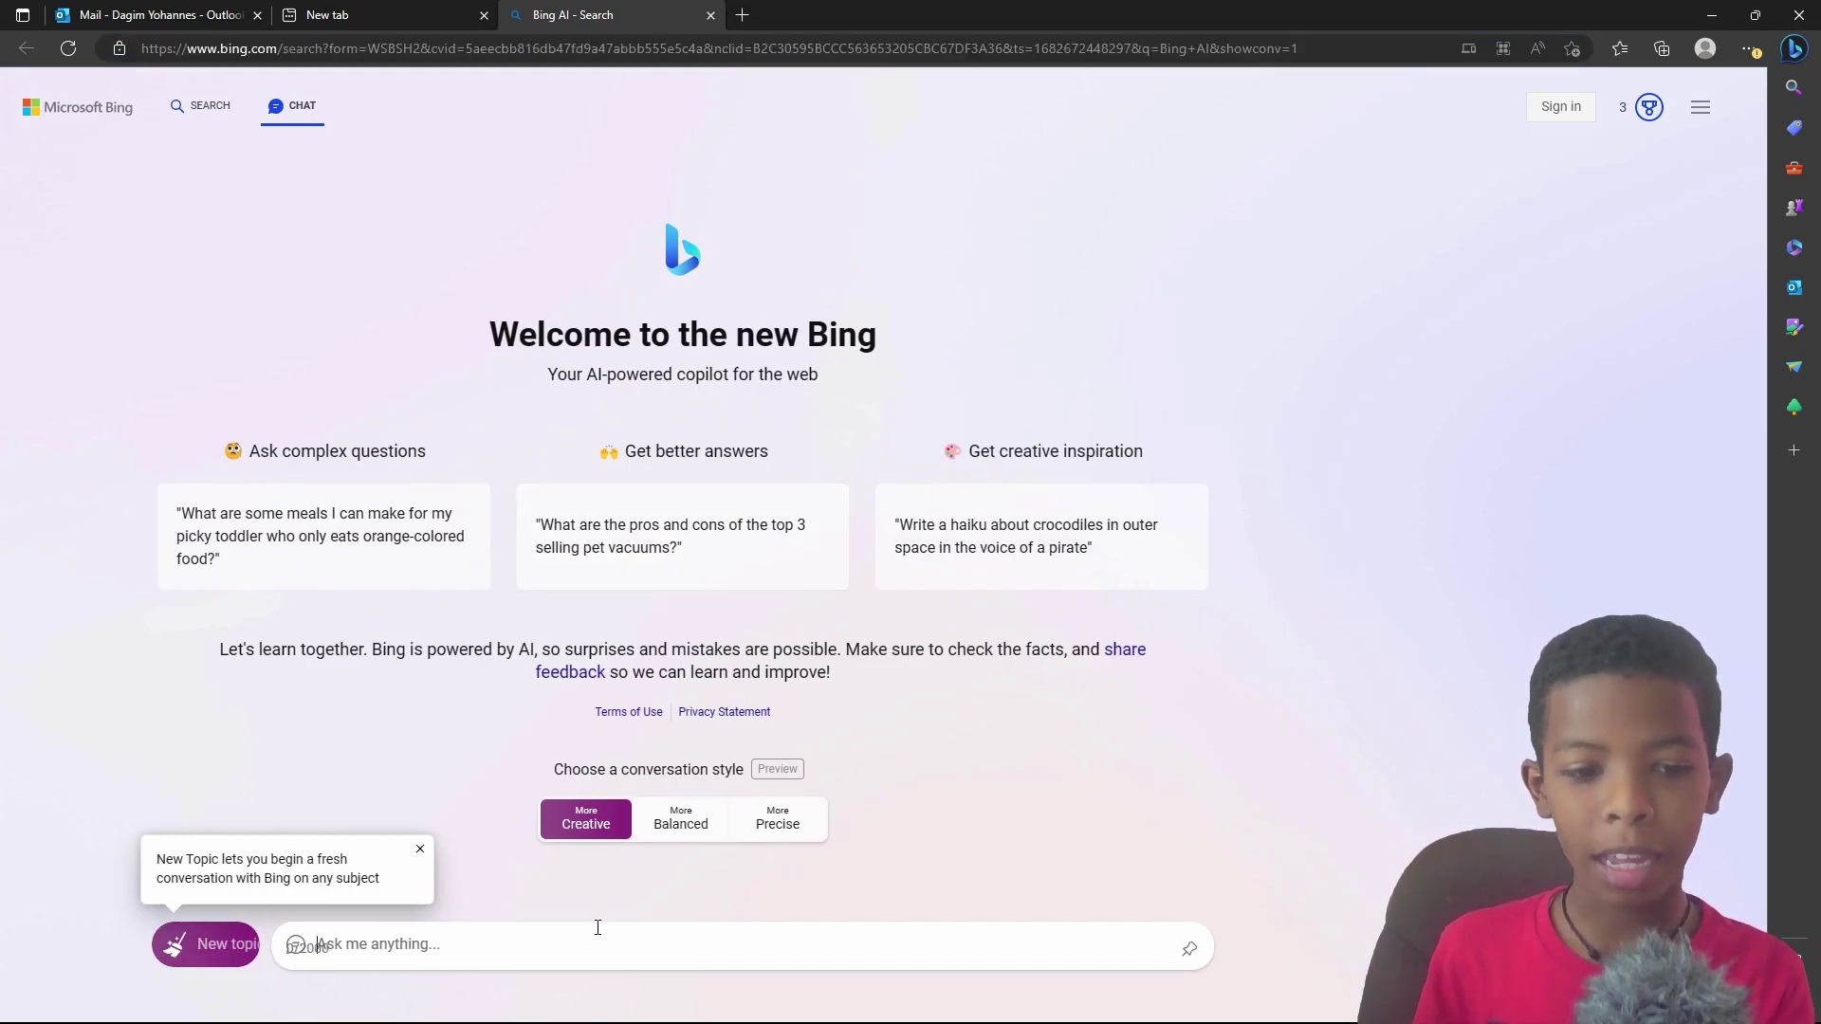
type("Hi")
key("Return")
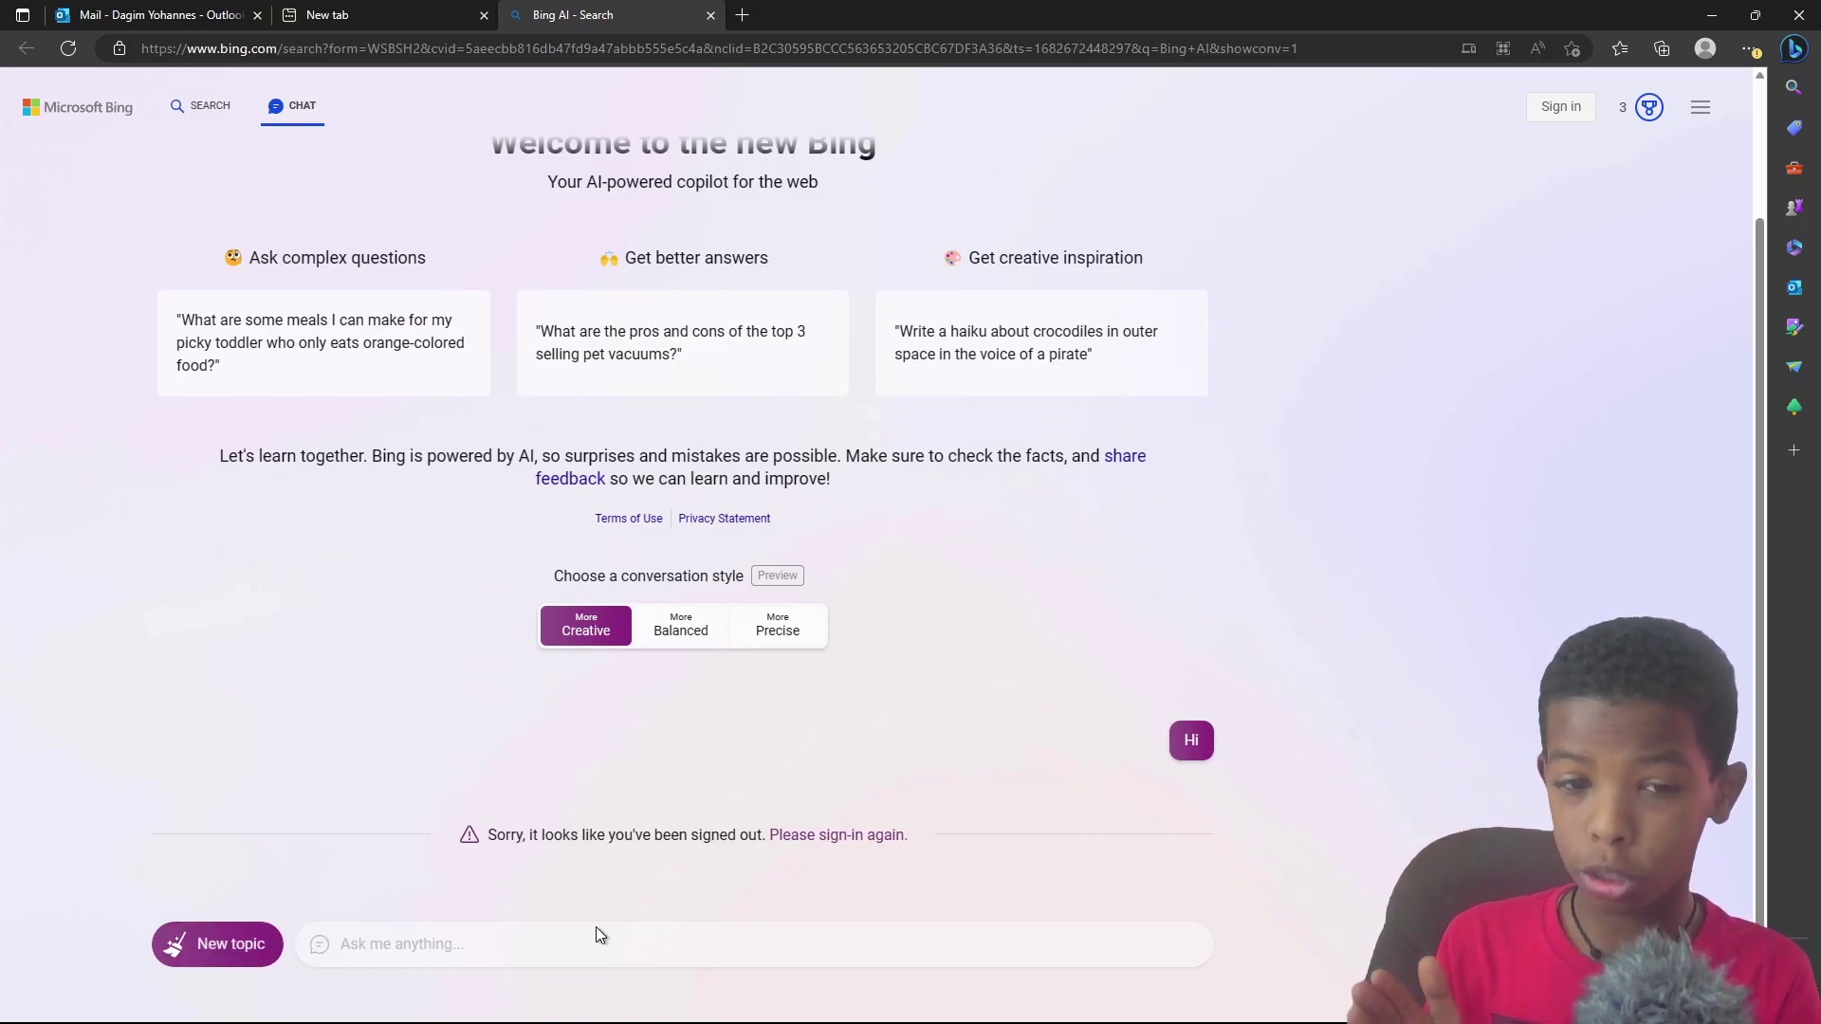
left_click(1556, 112)
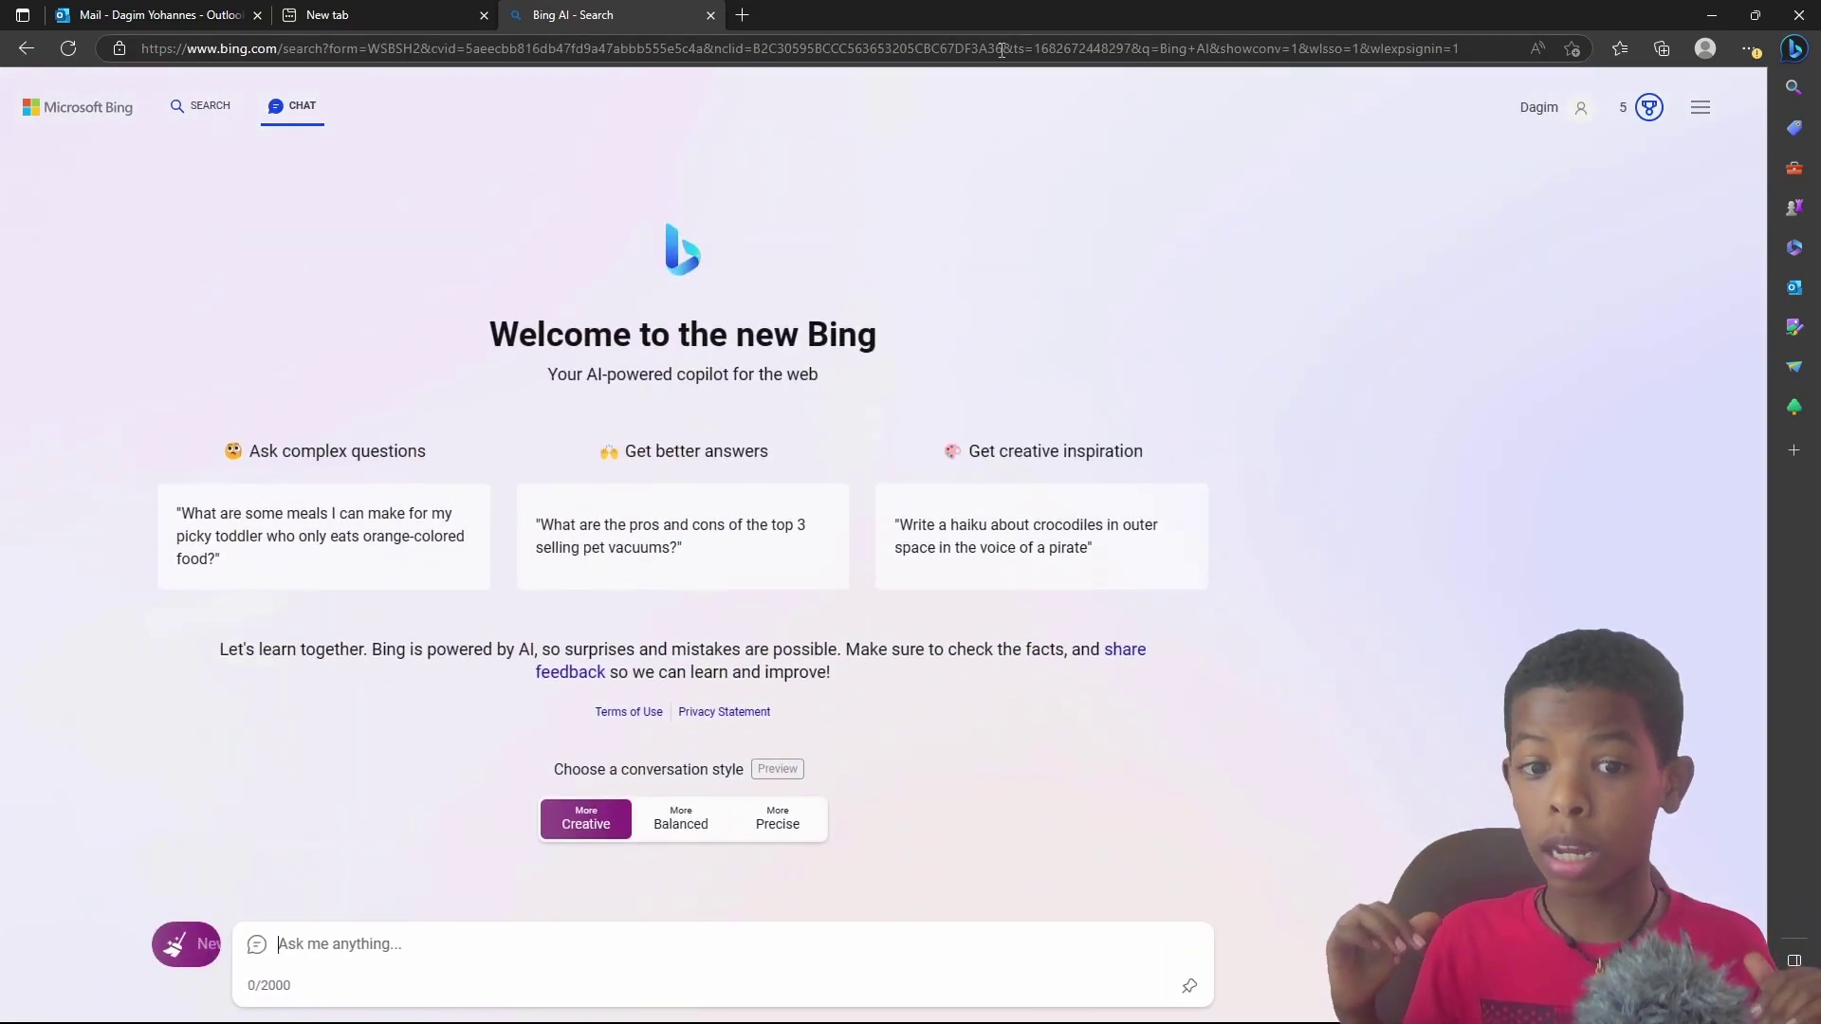
left_click(1529, 107)
left_click(1527, 109)
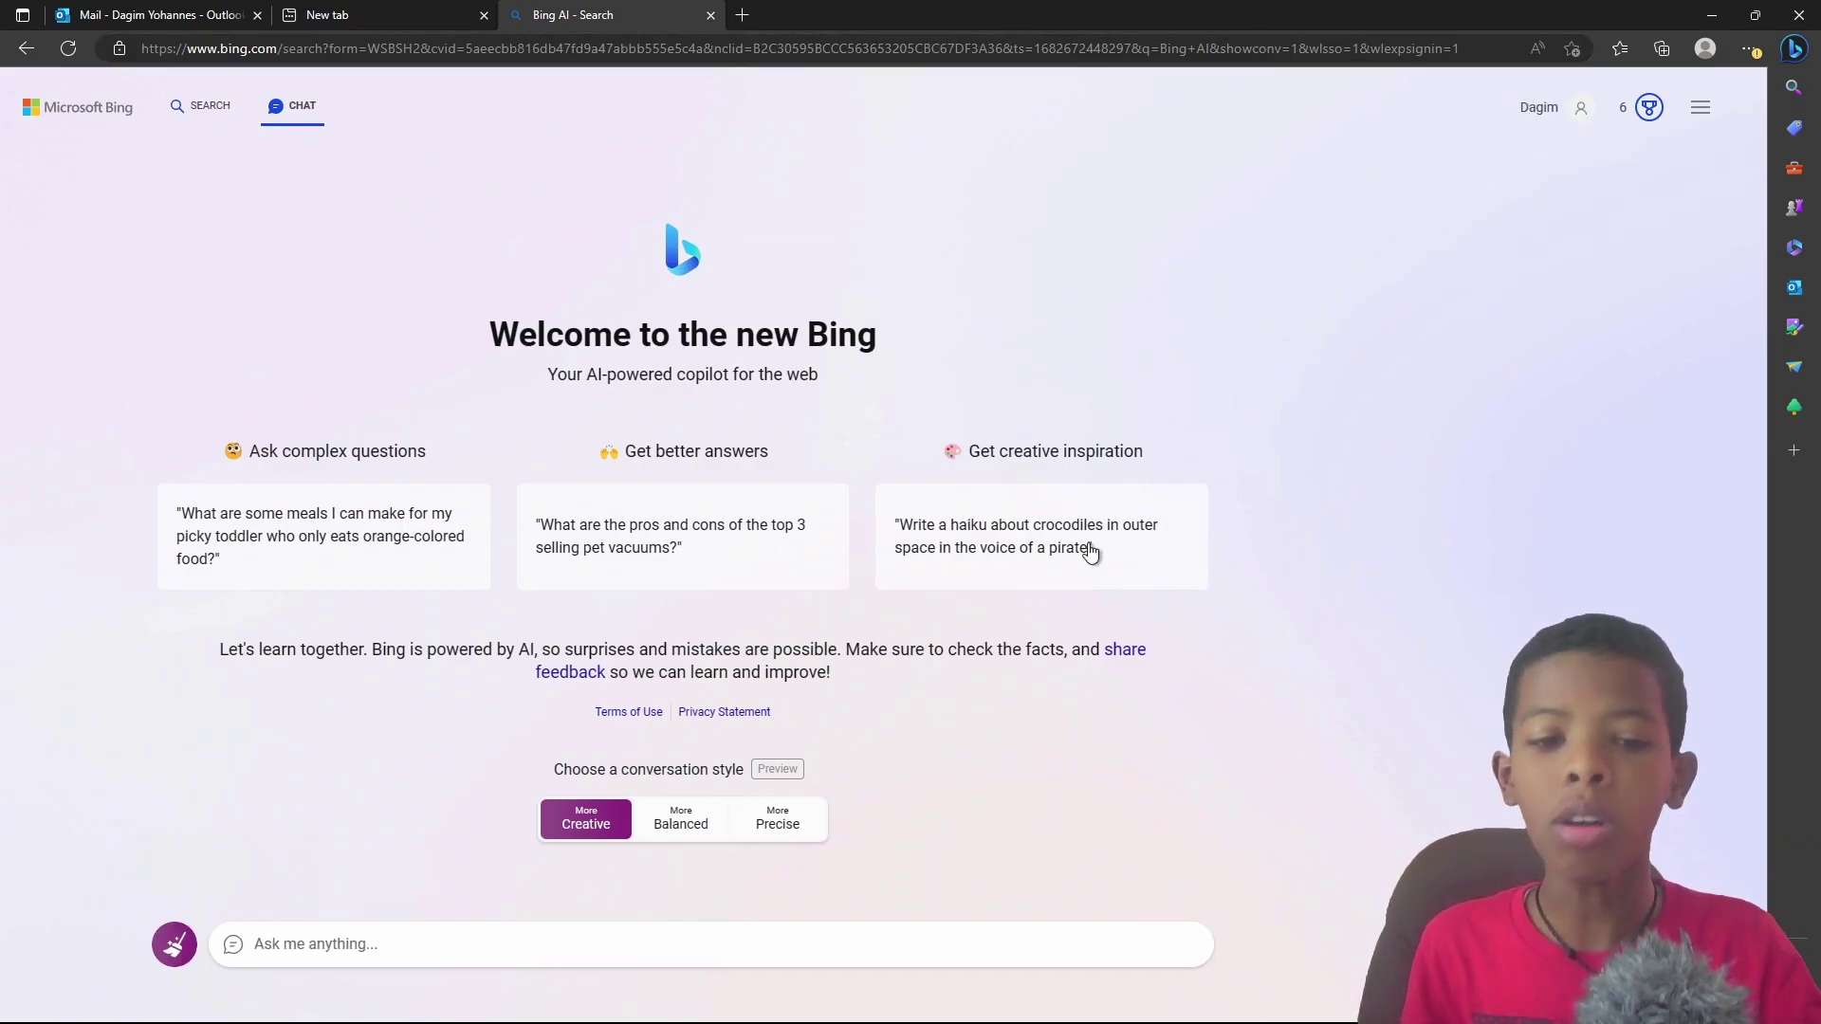
left_click(837, 943)
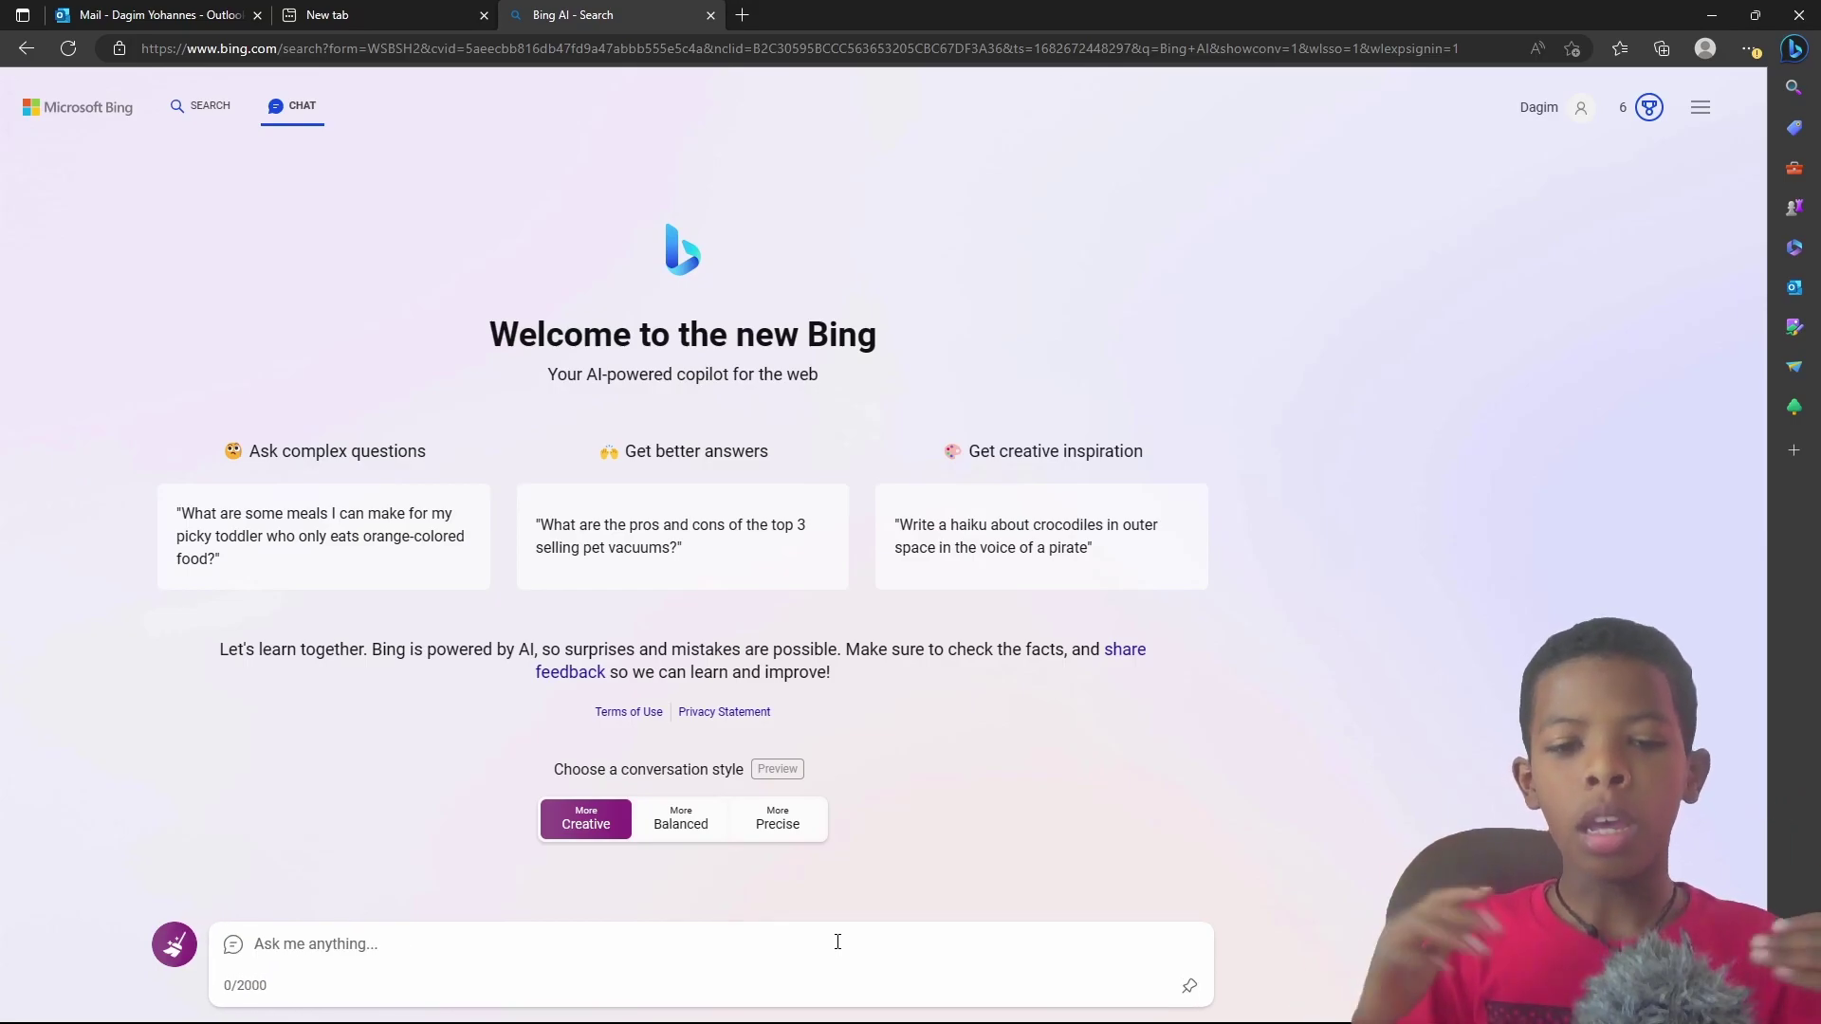
scroll(952, 714, "down", 5)
scroll(698, 645, "up", 5)
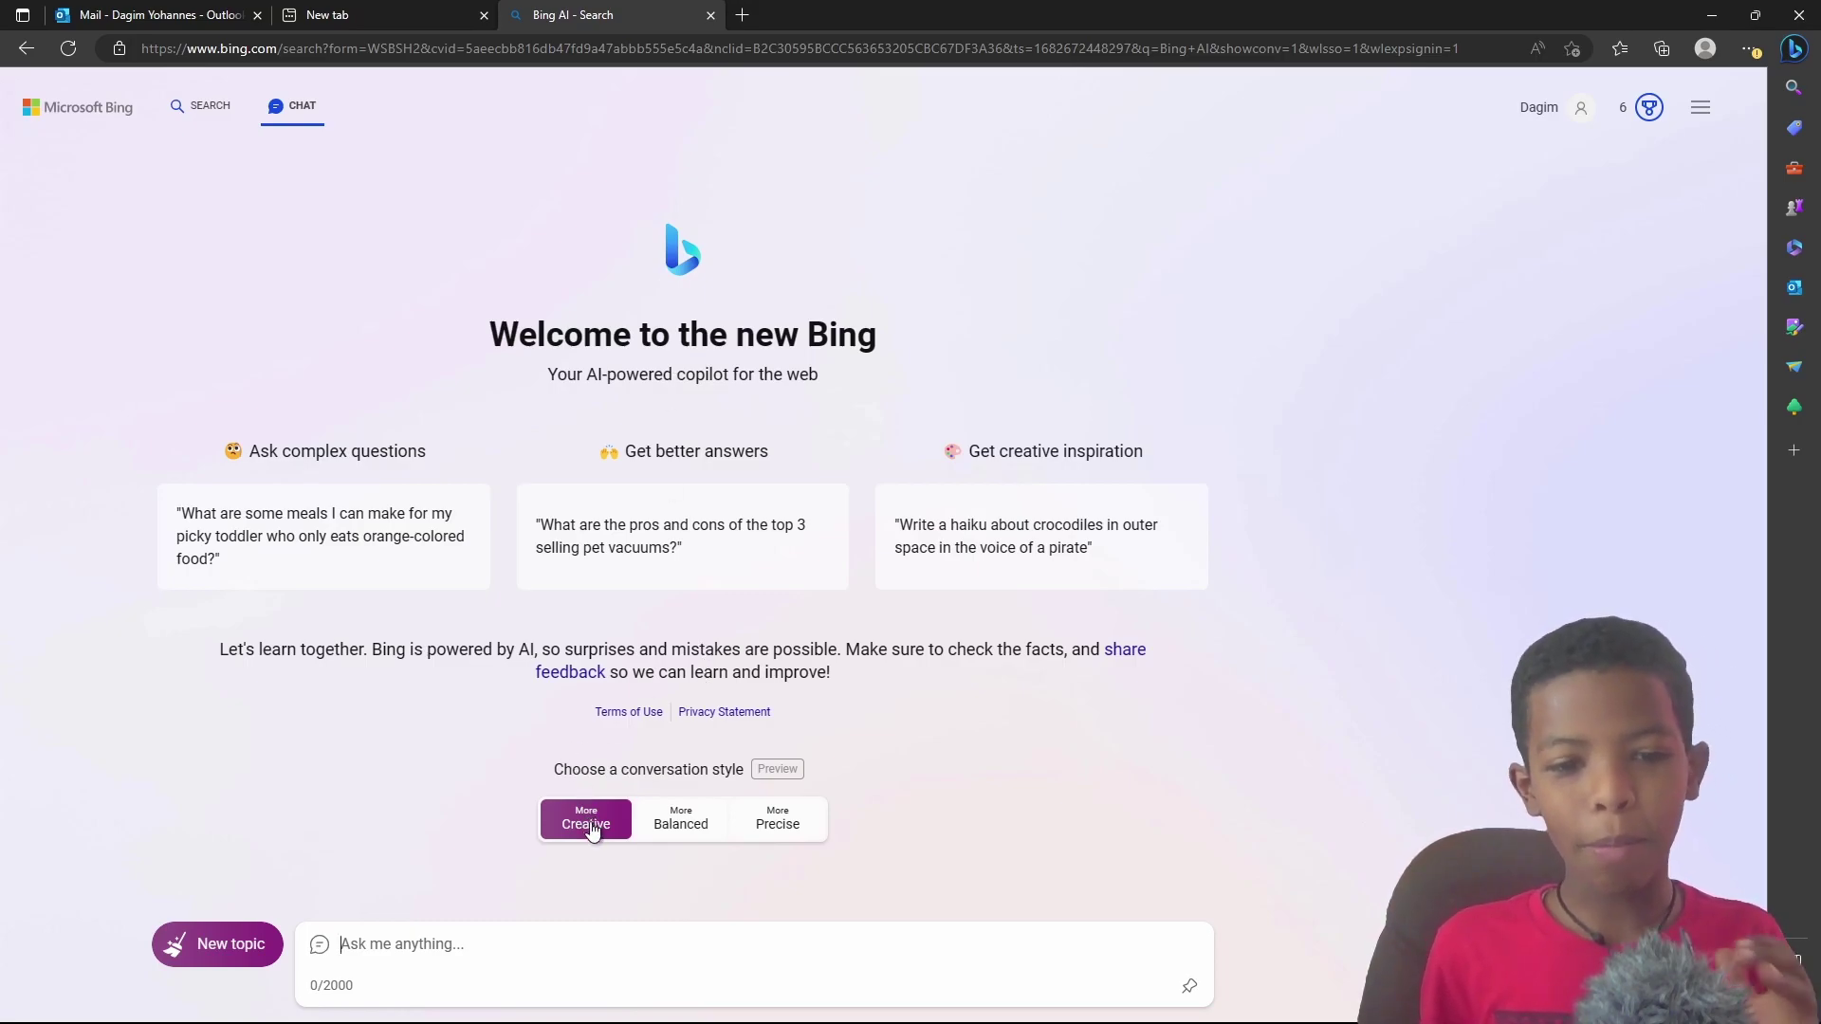
Step: Try the Precise and Creative conversation styles, then settle on Balanced
left_click(692, 825)
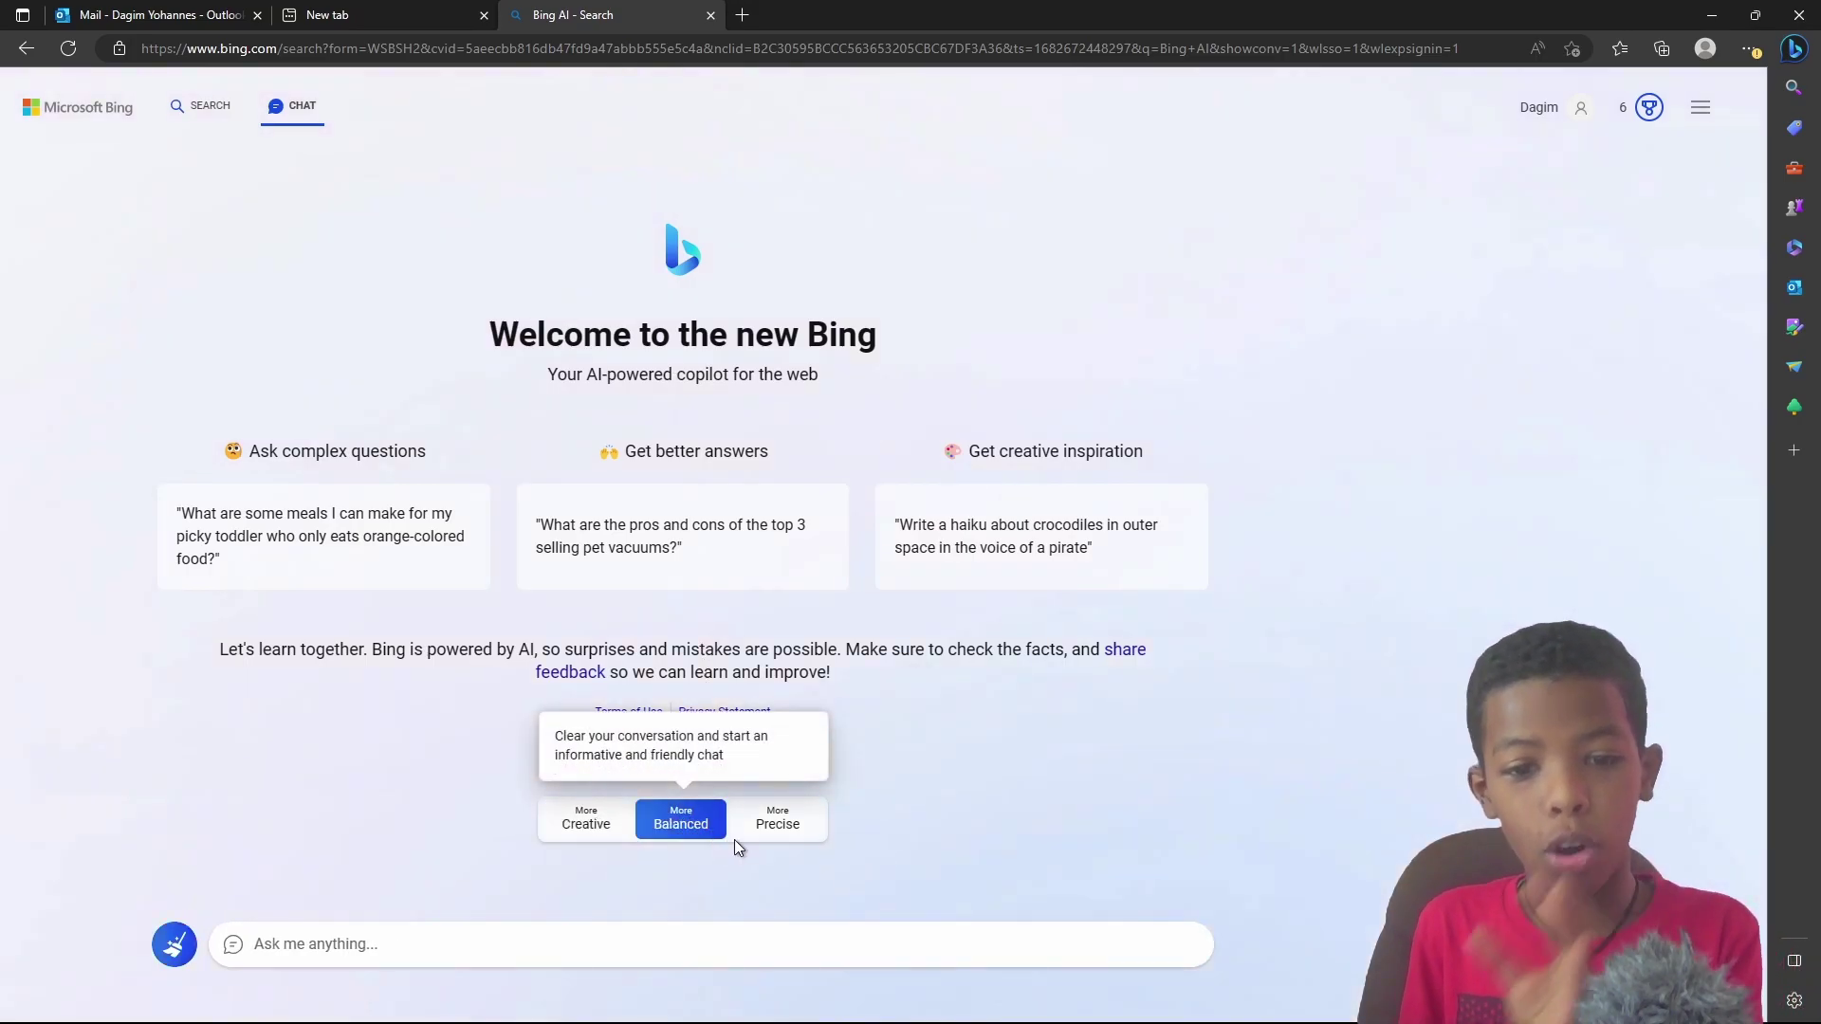
left_click(779, 830)
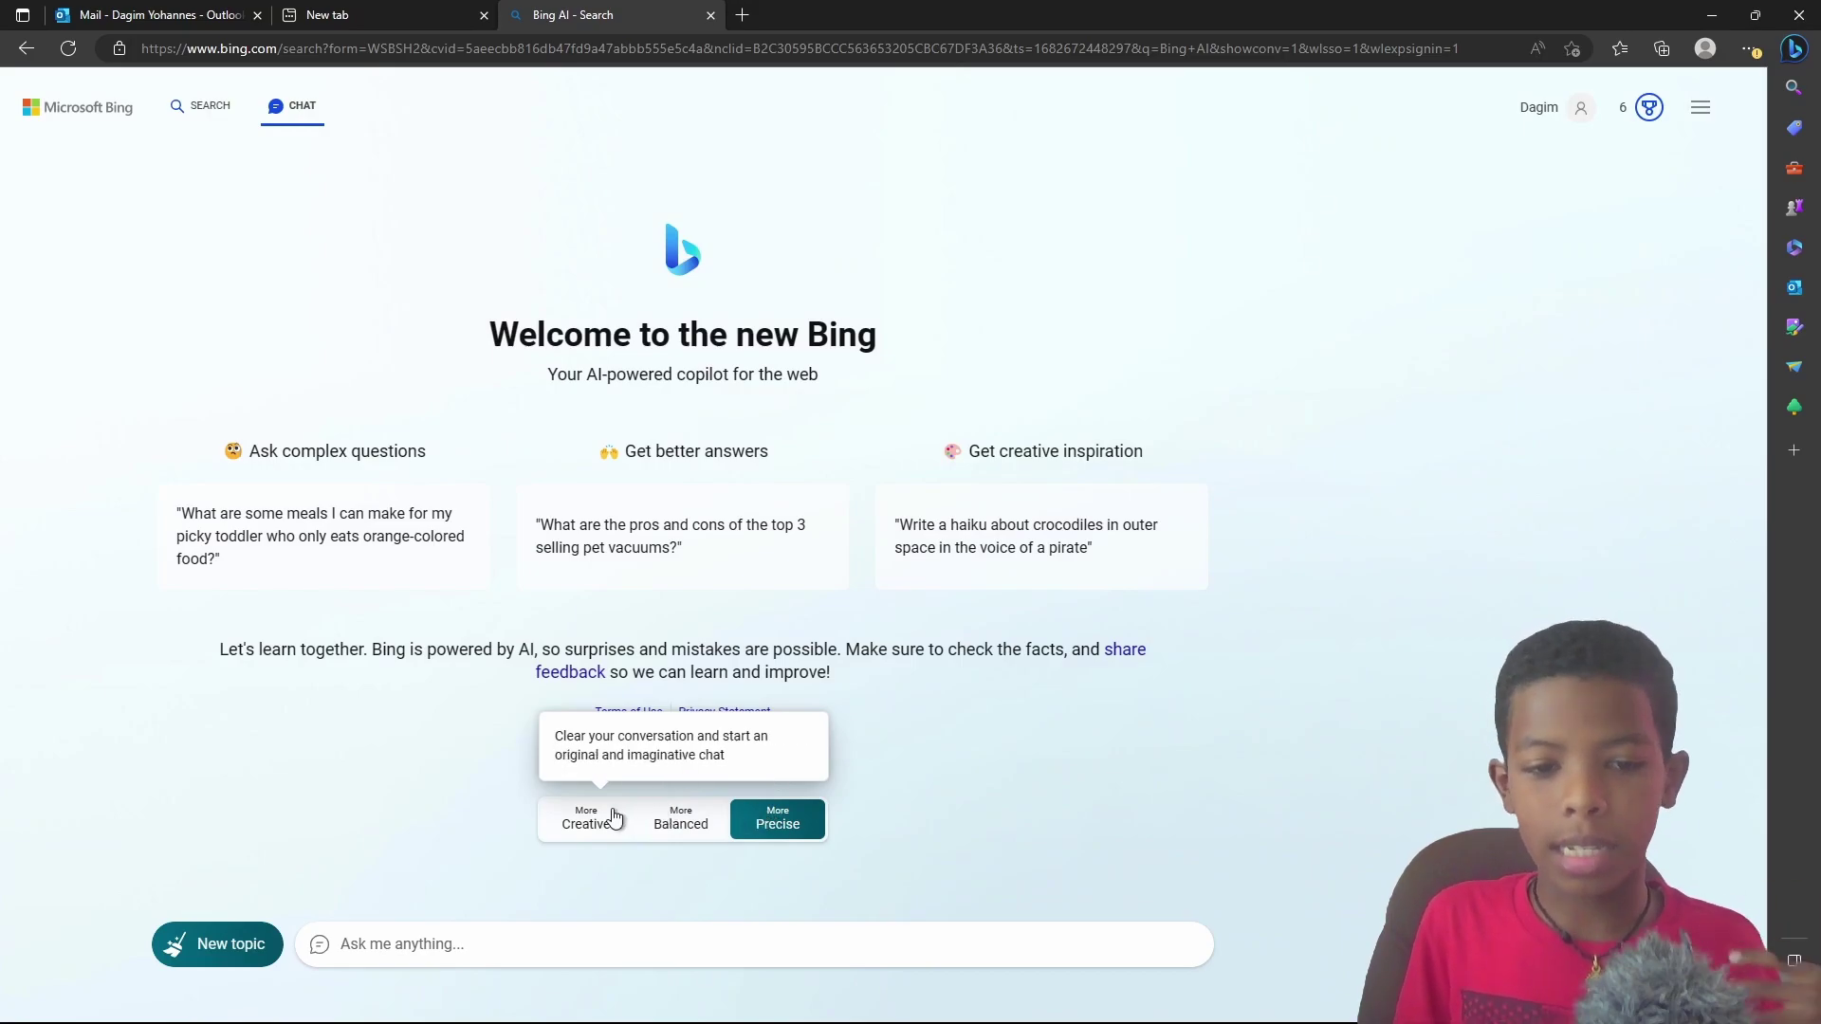
left_click(580, 821)
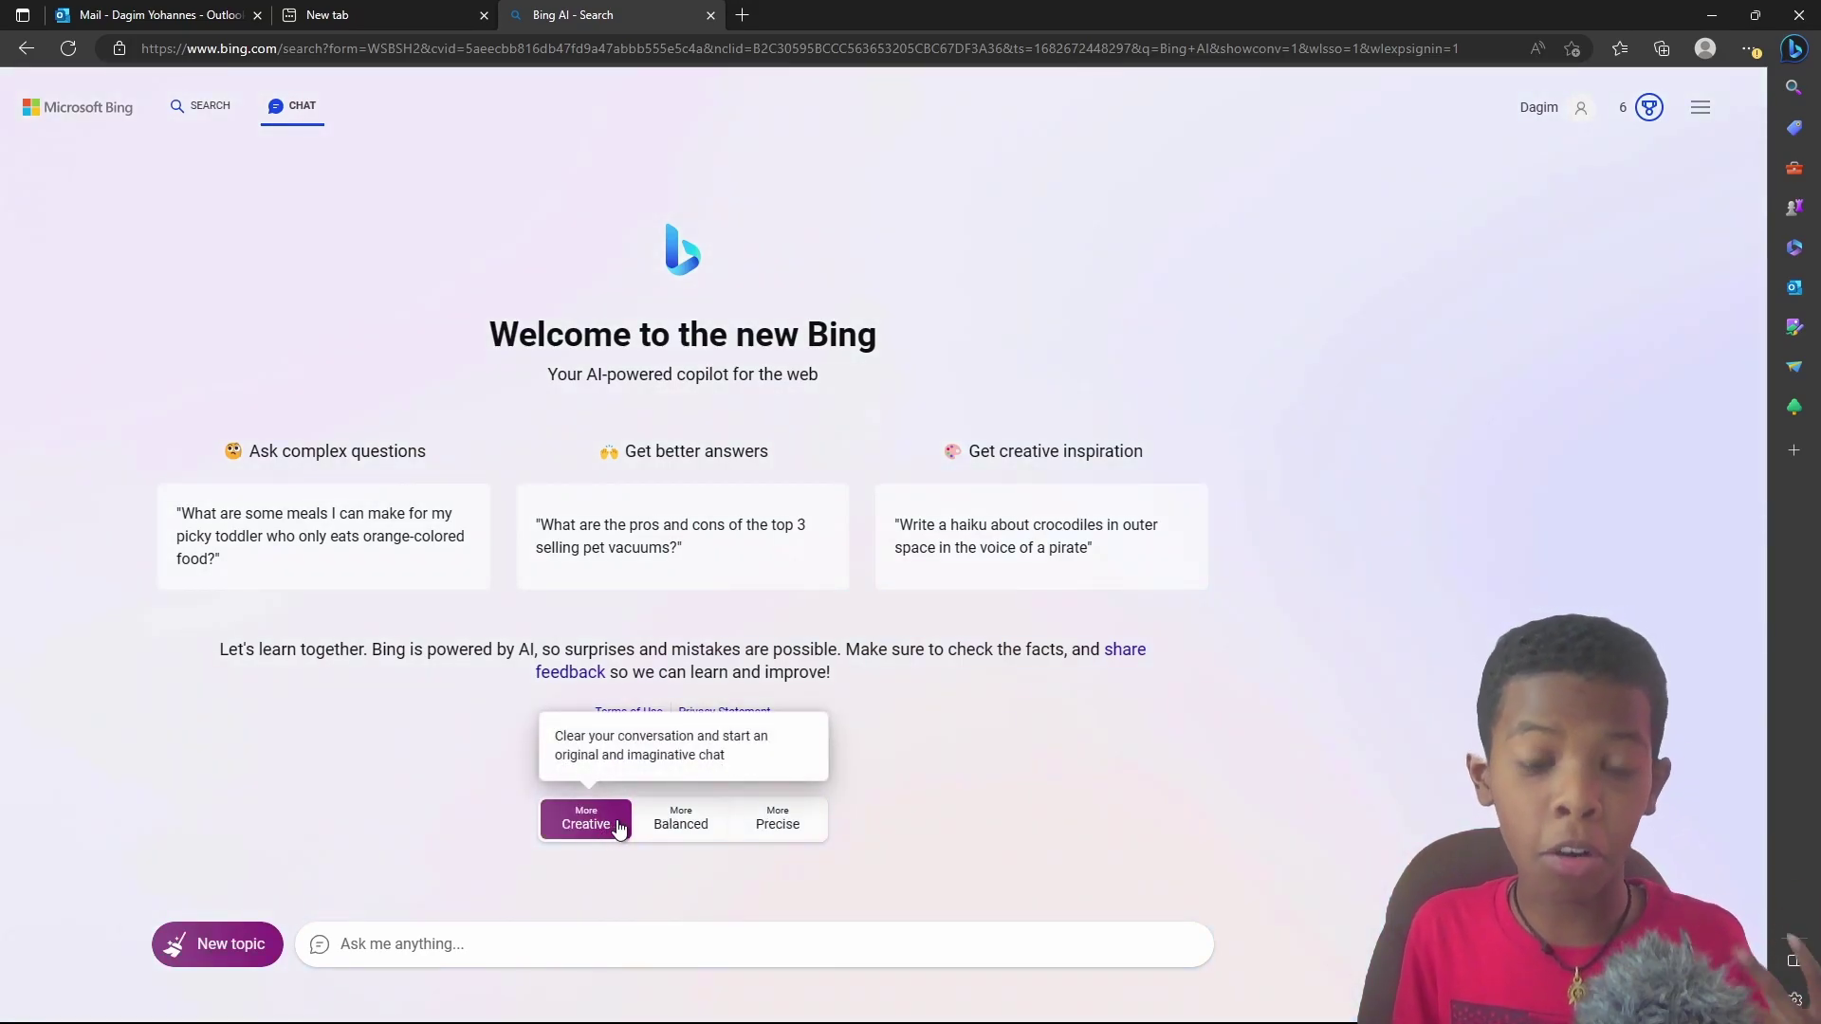
left_click(679, 827)
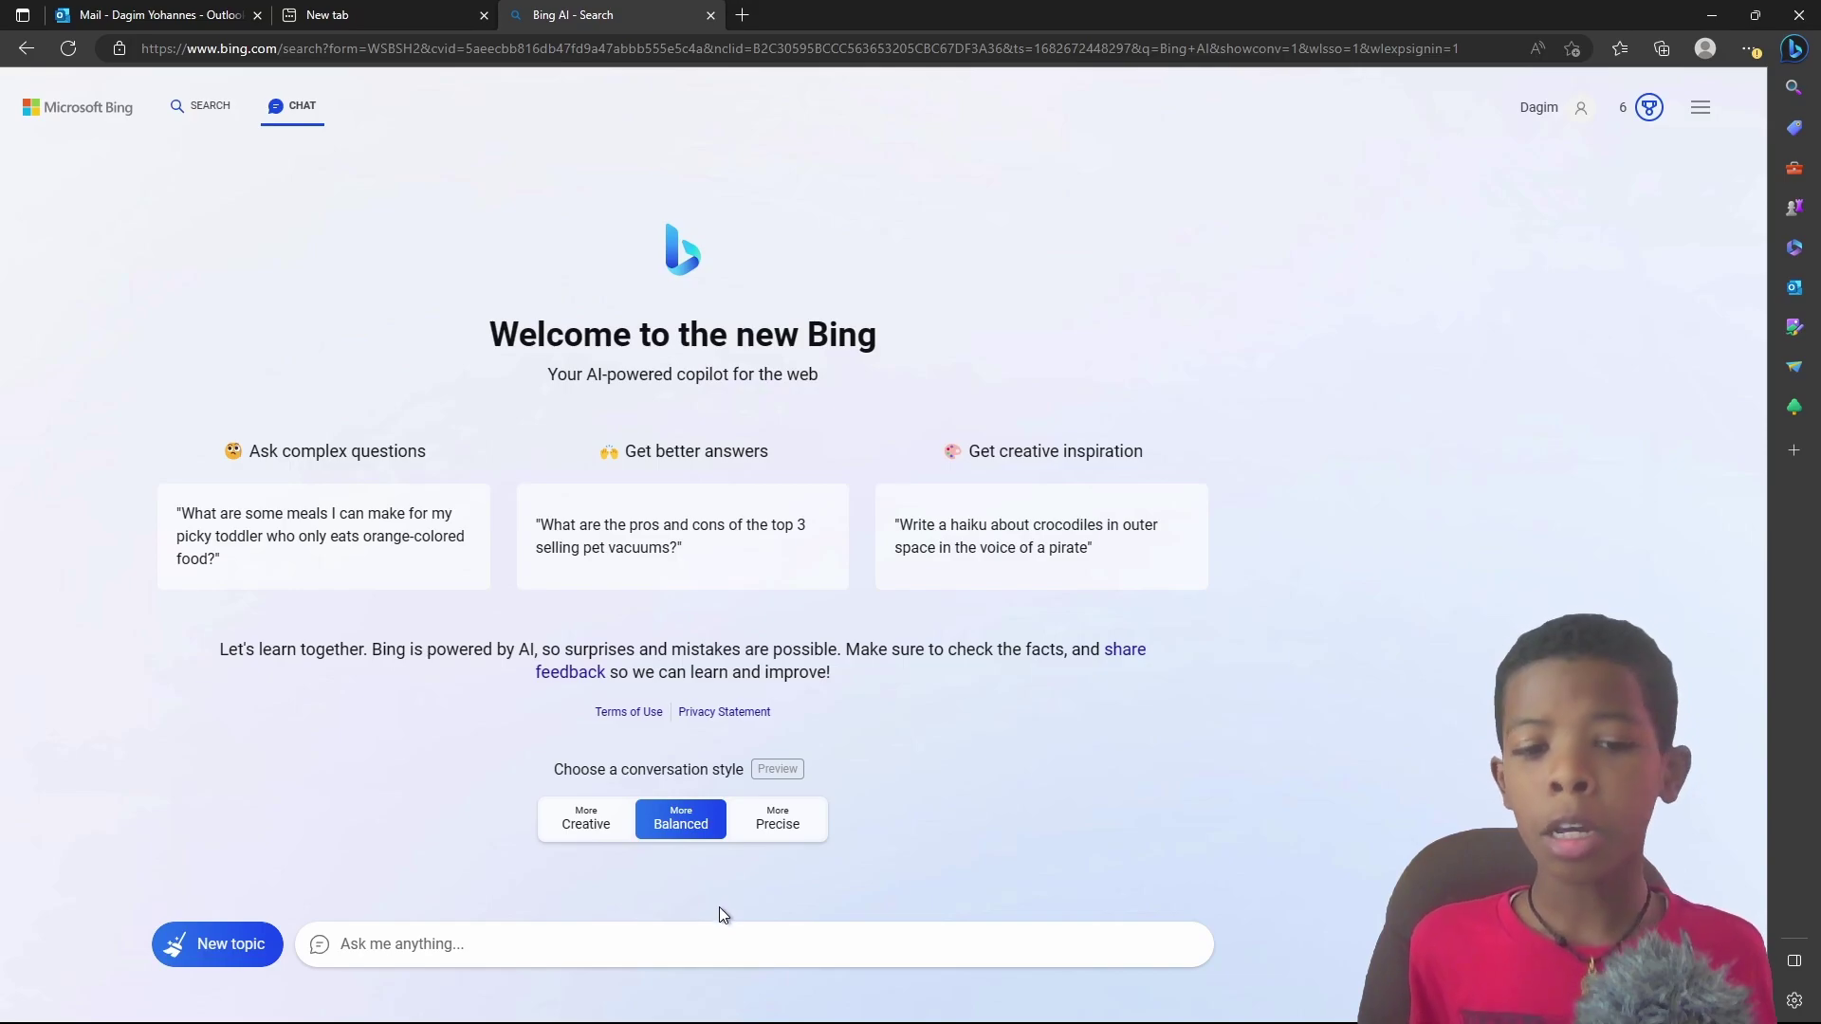
left_click(723, 941)
Step: Send 'Hi', then ask 'Do You Know Coding is Awesome in Youtube'
type("Hi")
key("Return")
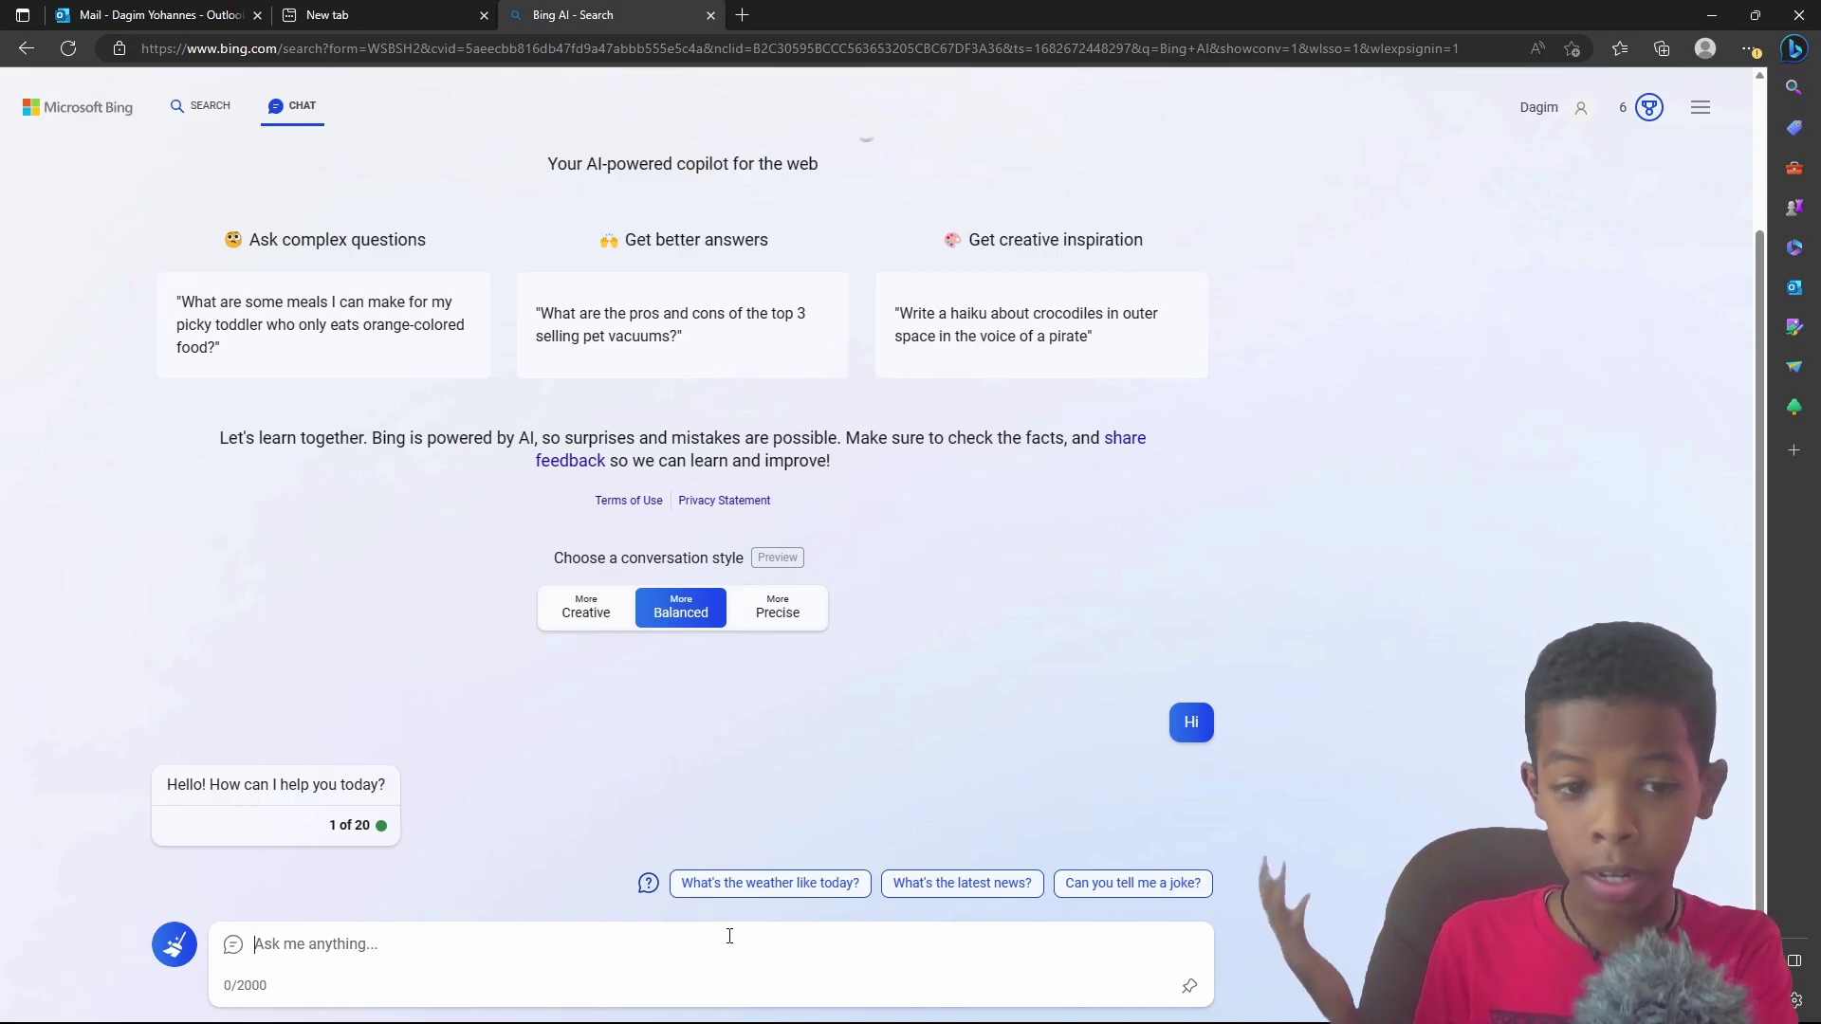
type("Do You Know")
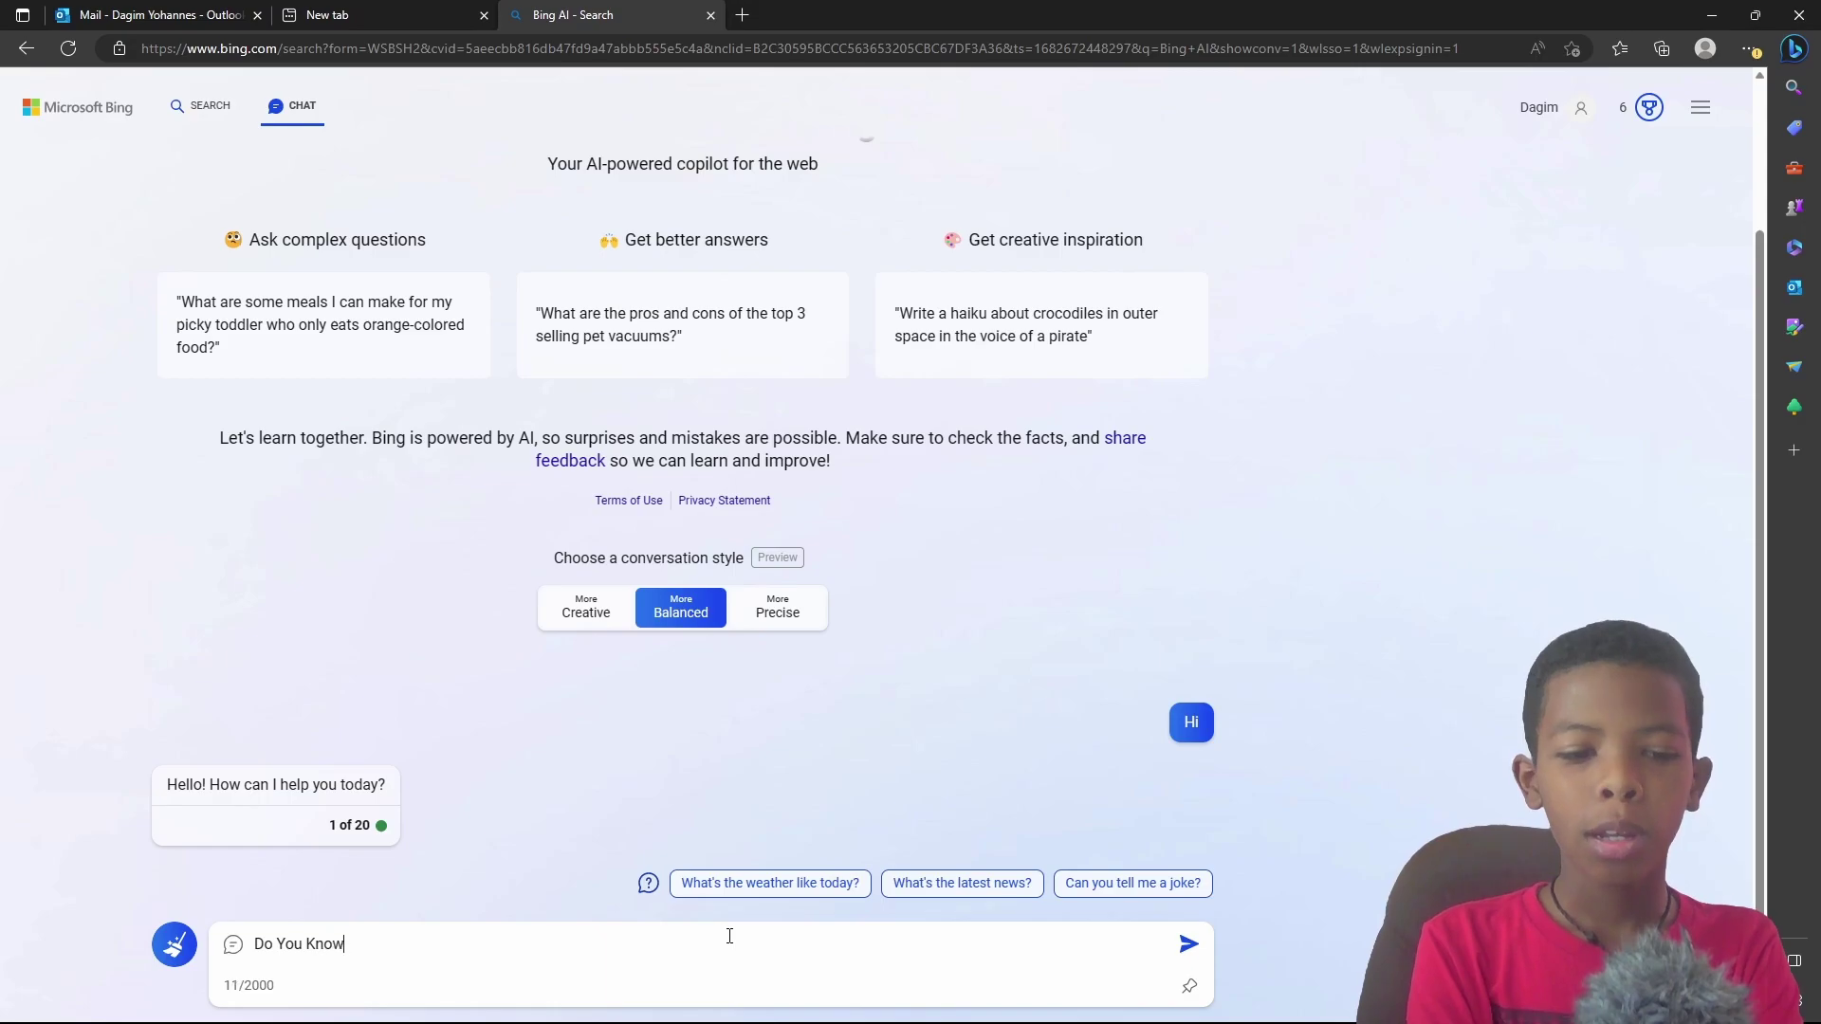
type(" Coding is Awe")
key("BackSpace")
type("wesome in Youtube")
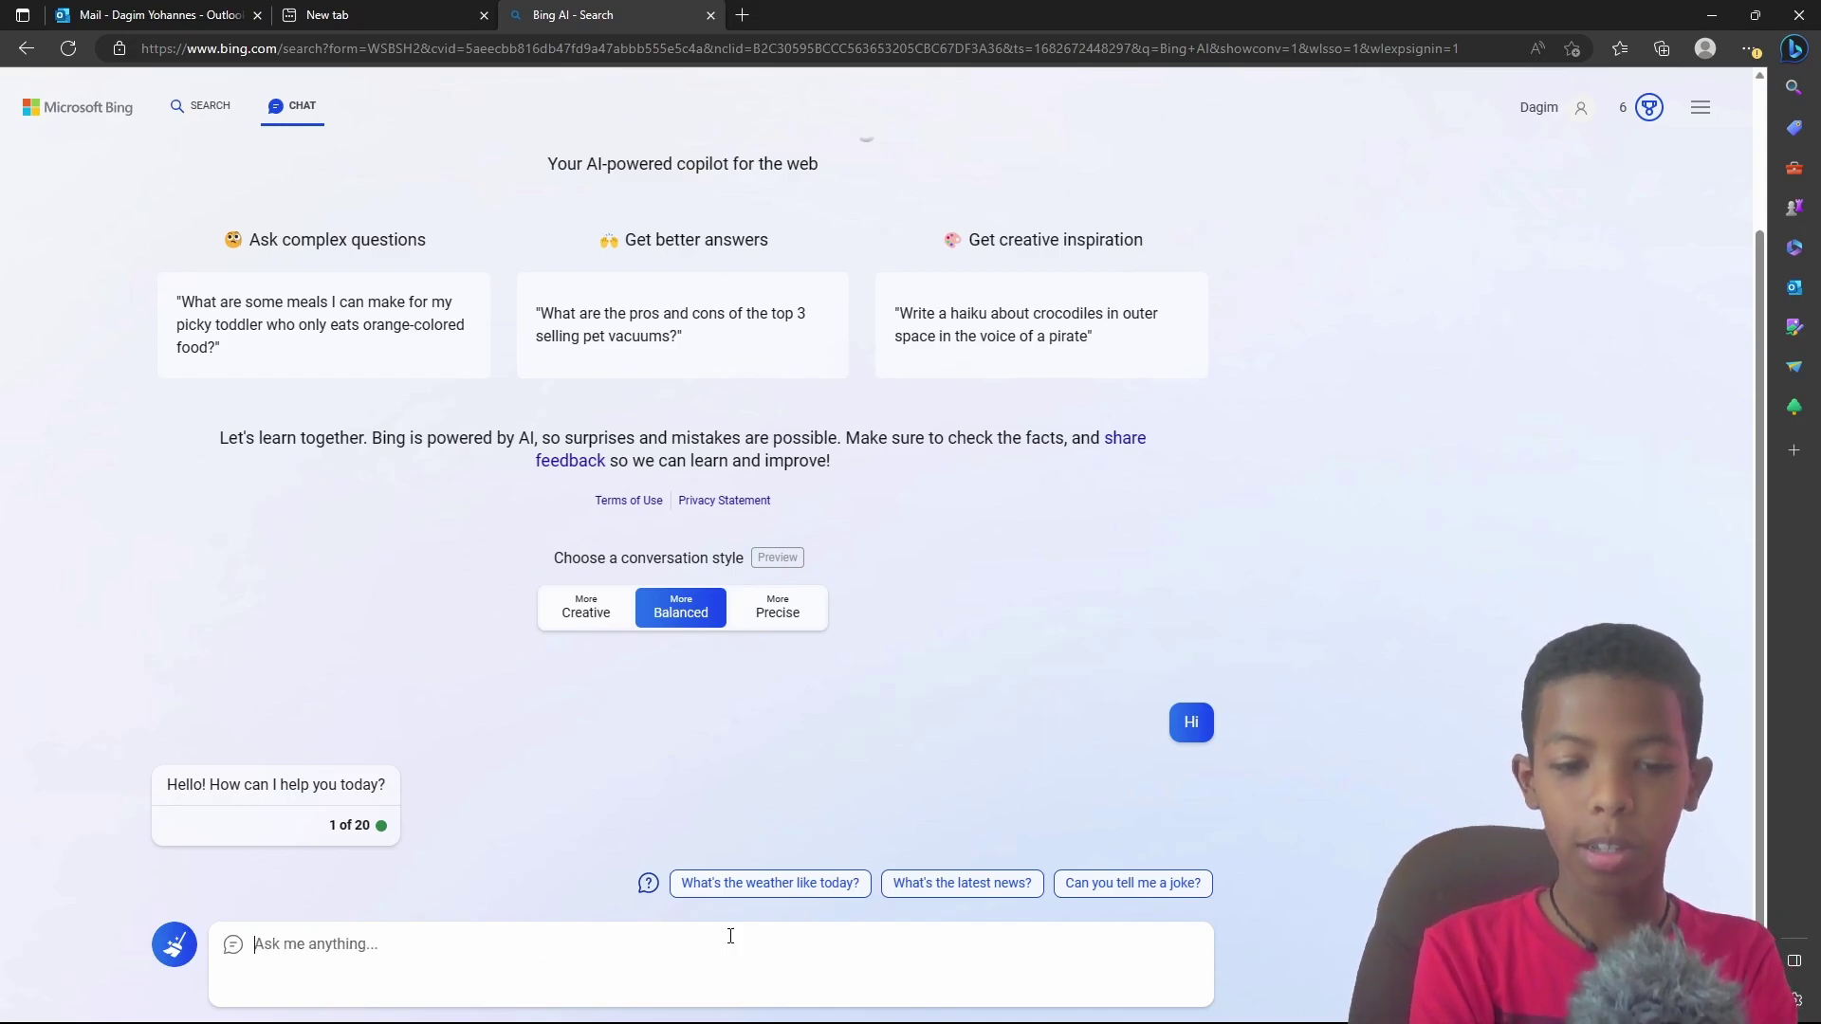
key("Return")
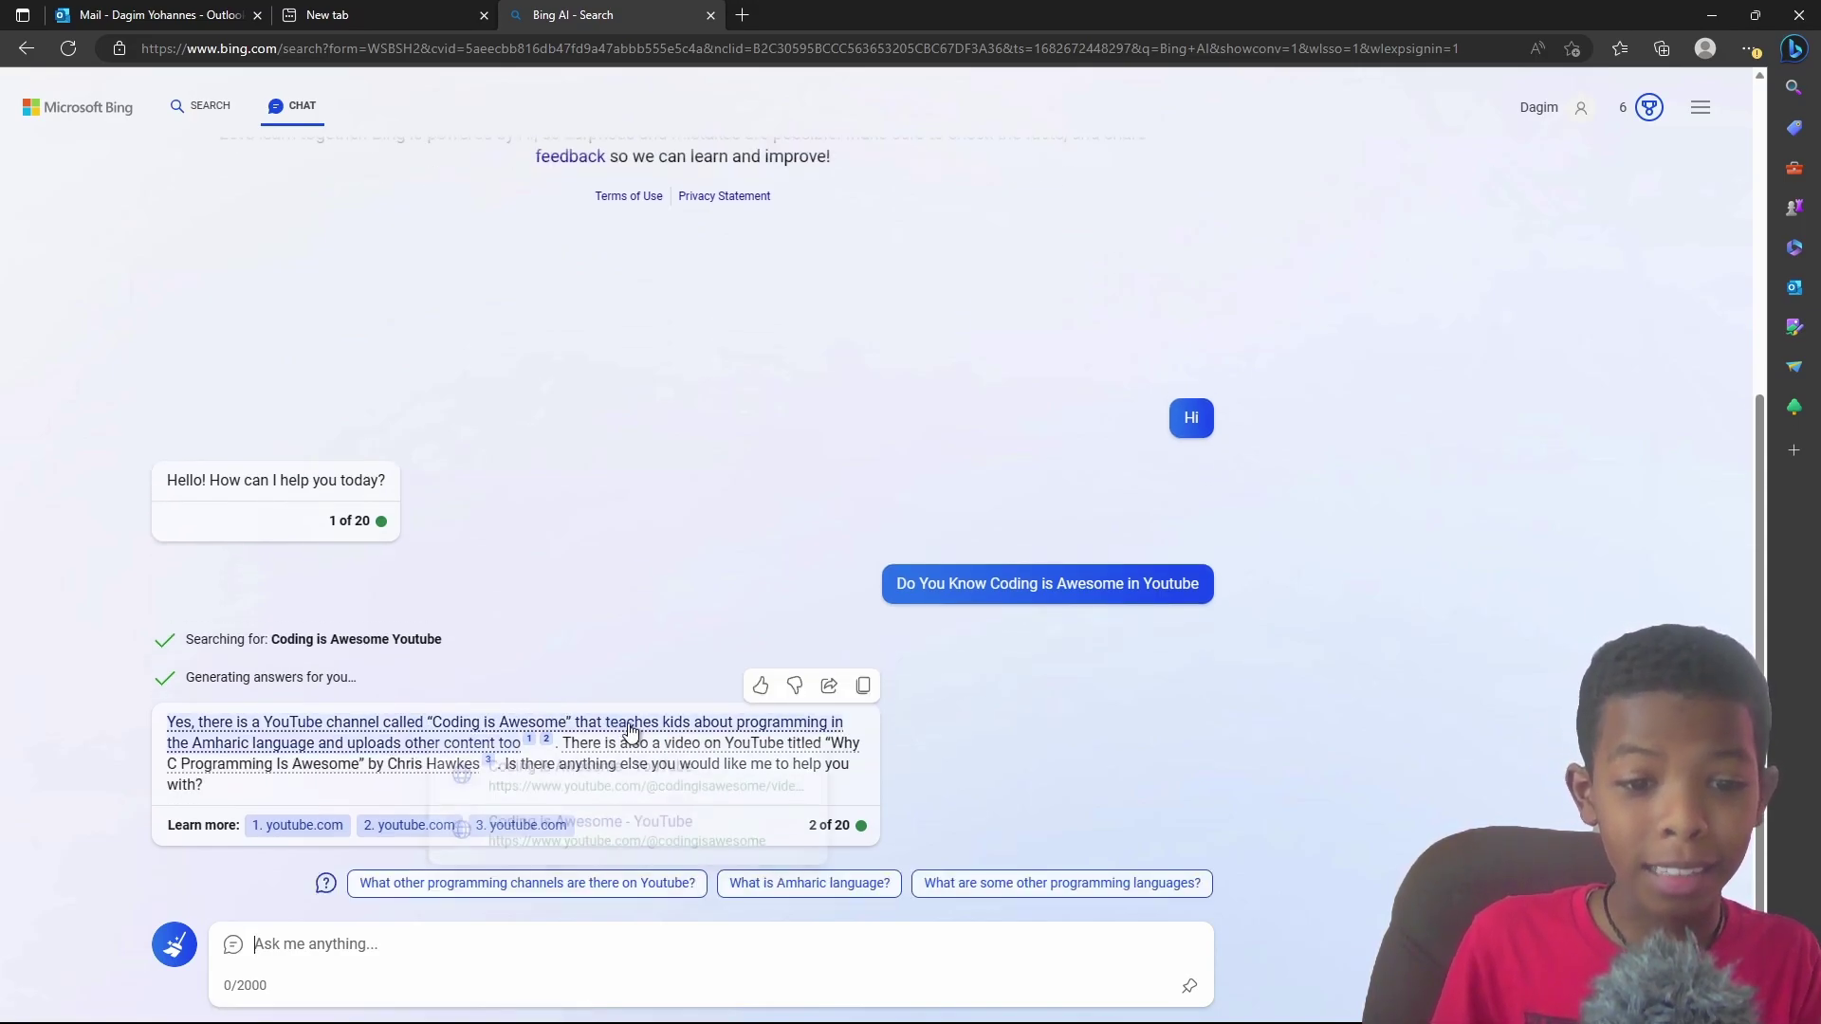
mouse_move(704, 730)
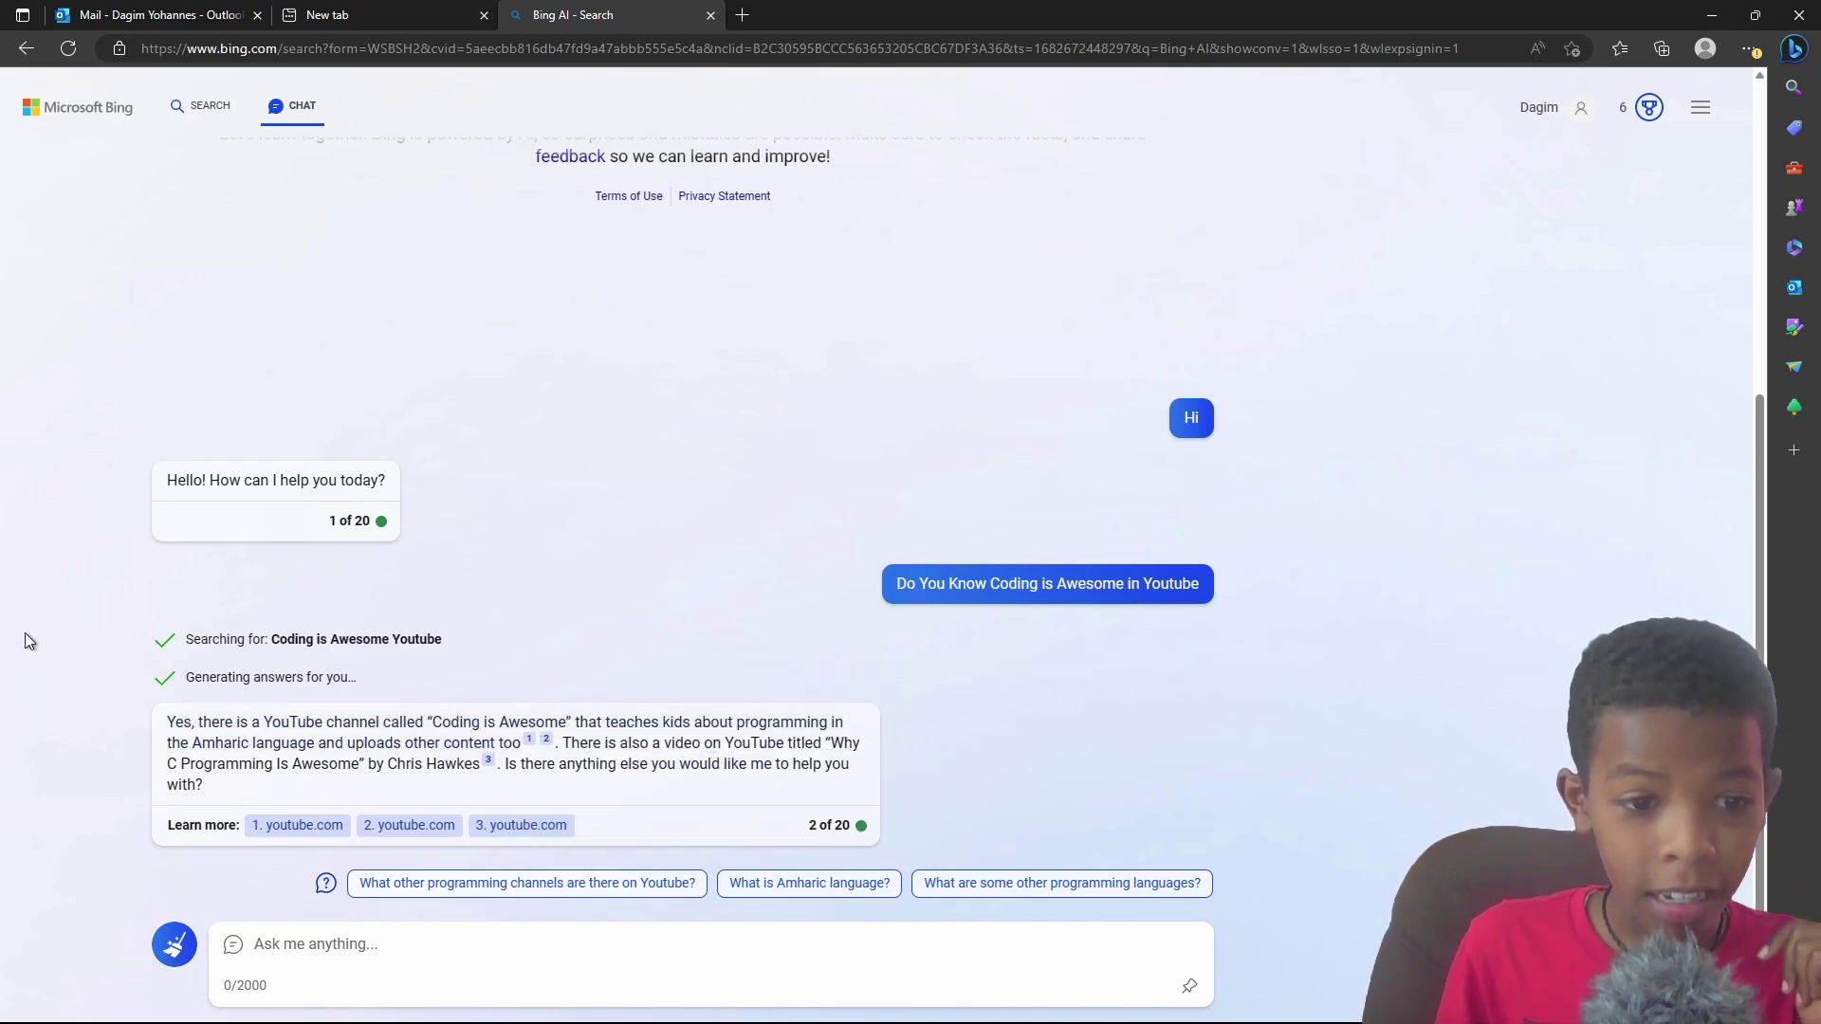
scroll(256, 630, "up", 2)
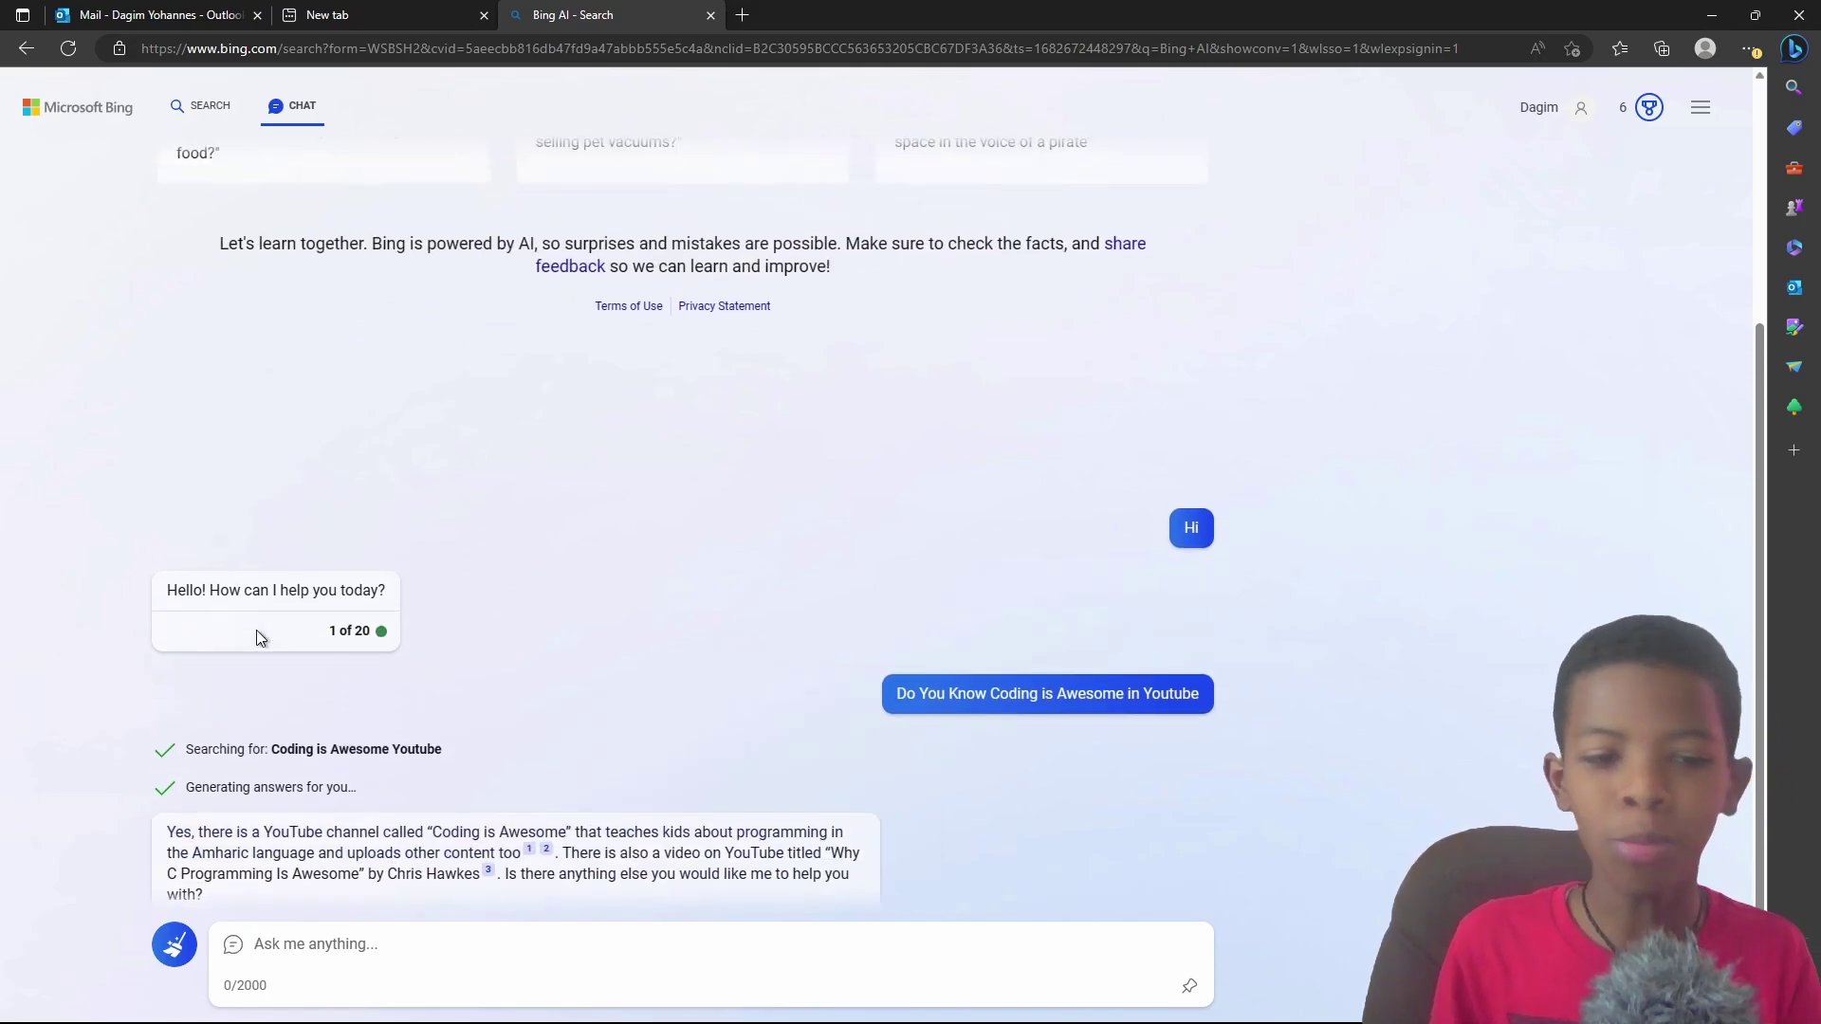
scroll(258, 630, "down", 2)
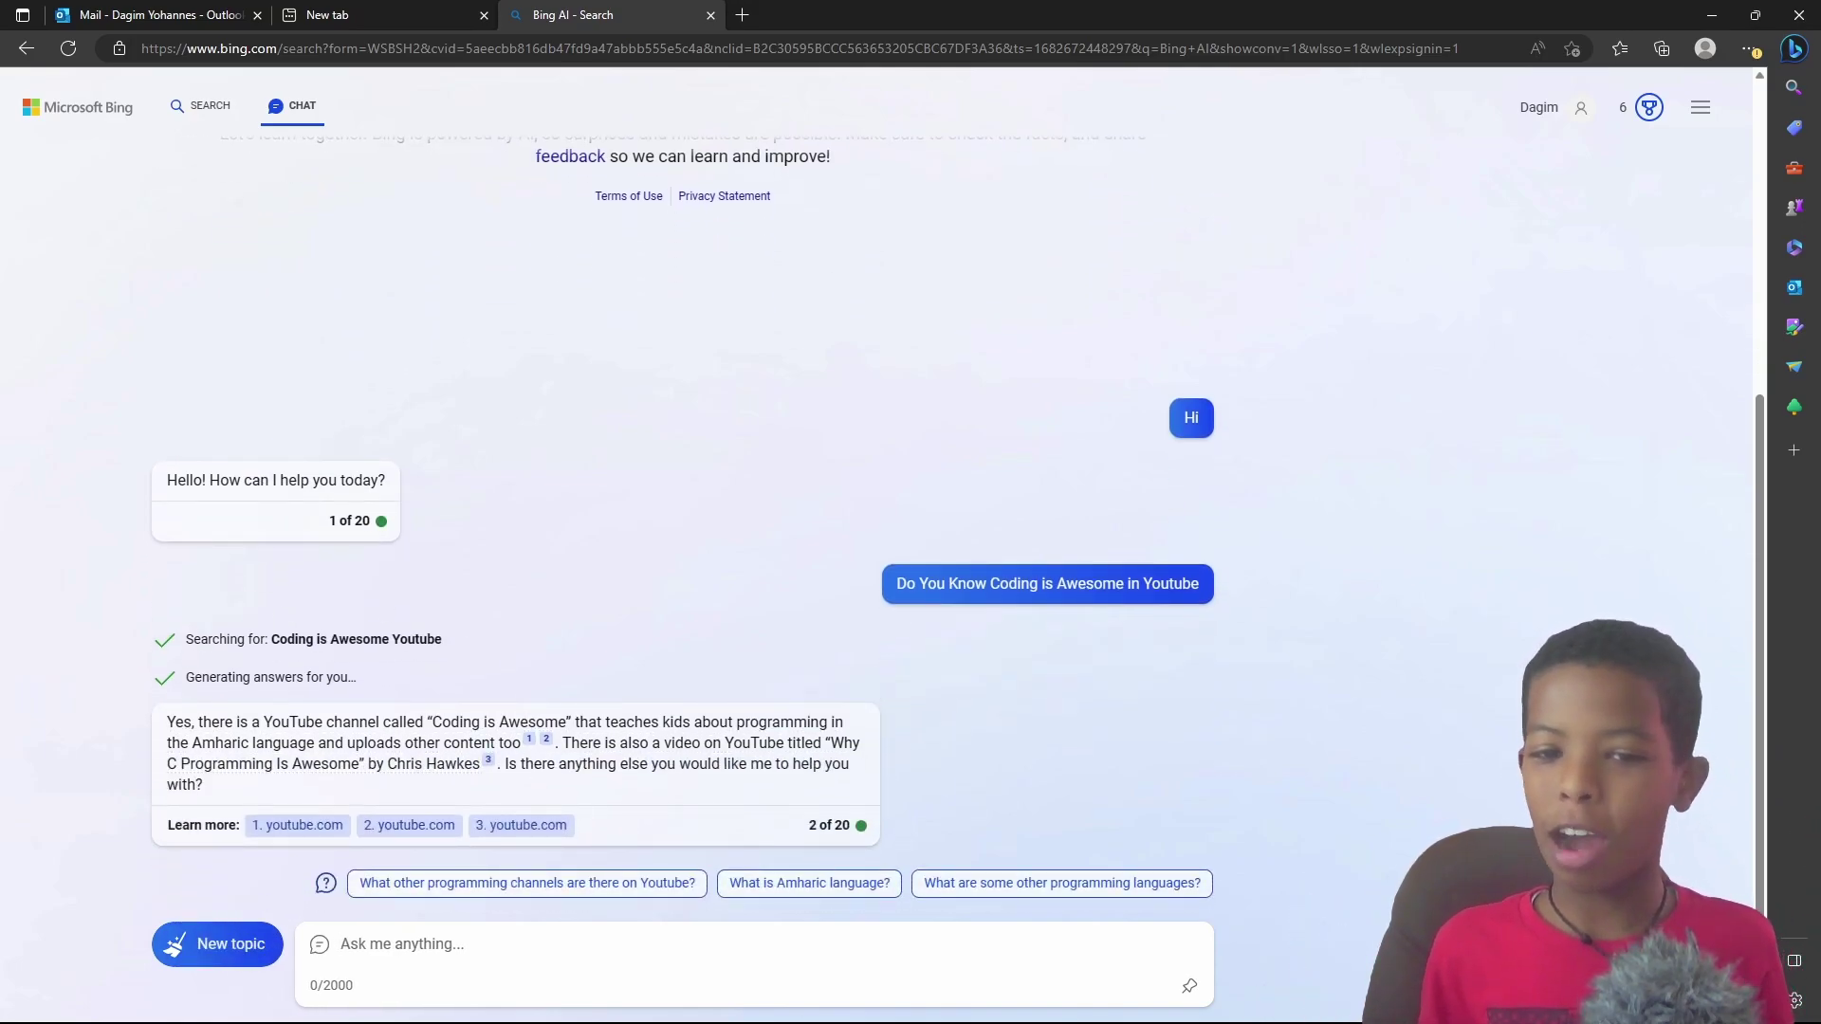
Step: Send the request 'Give Me Python Code That Will reverse a list'
left_click(690, 949)
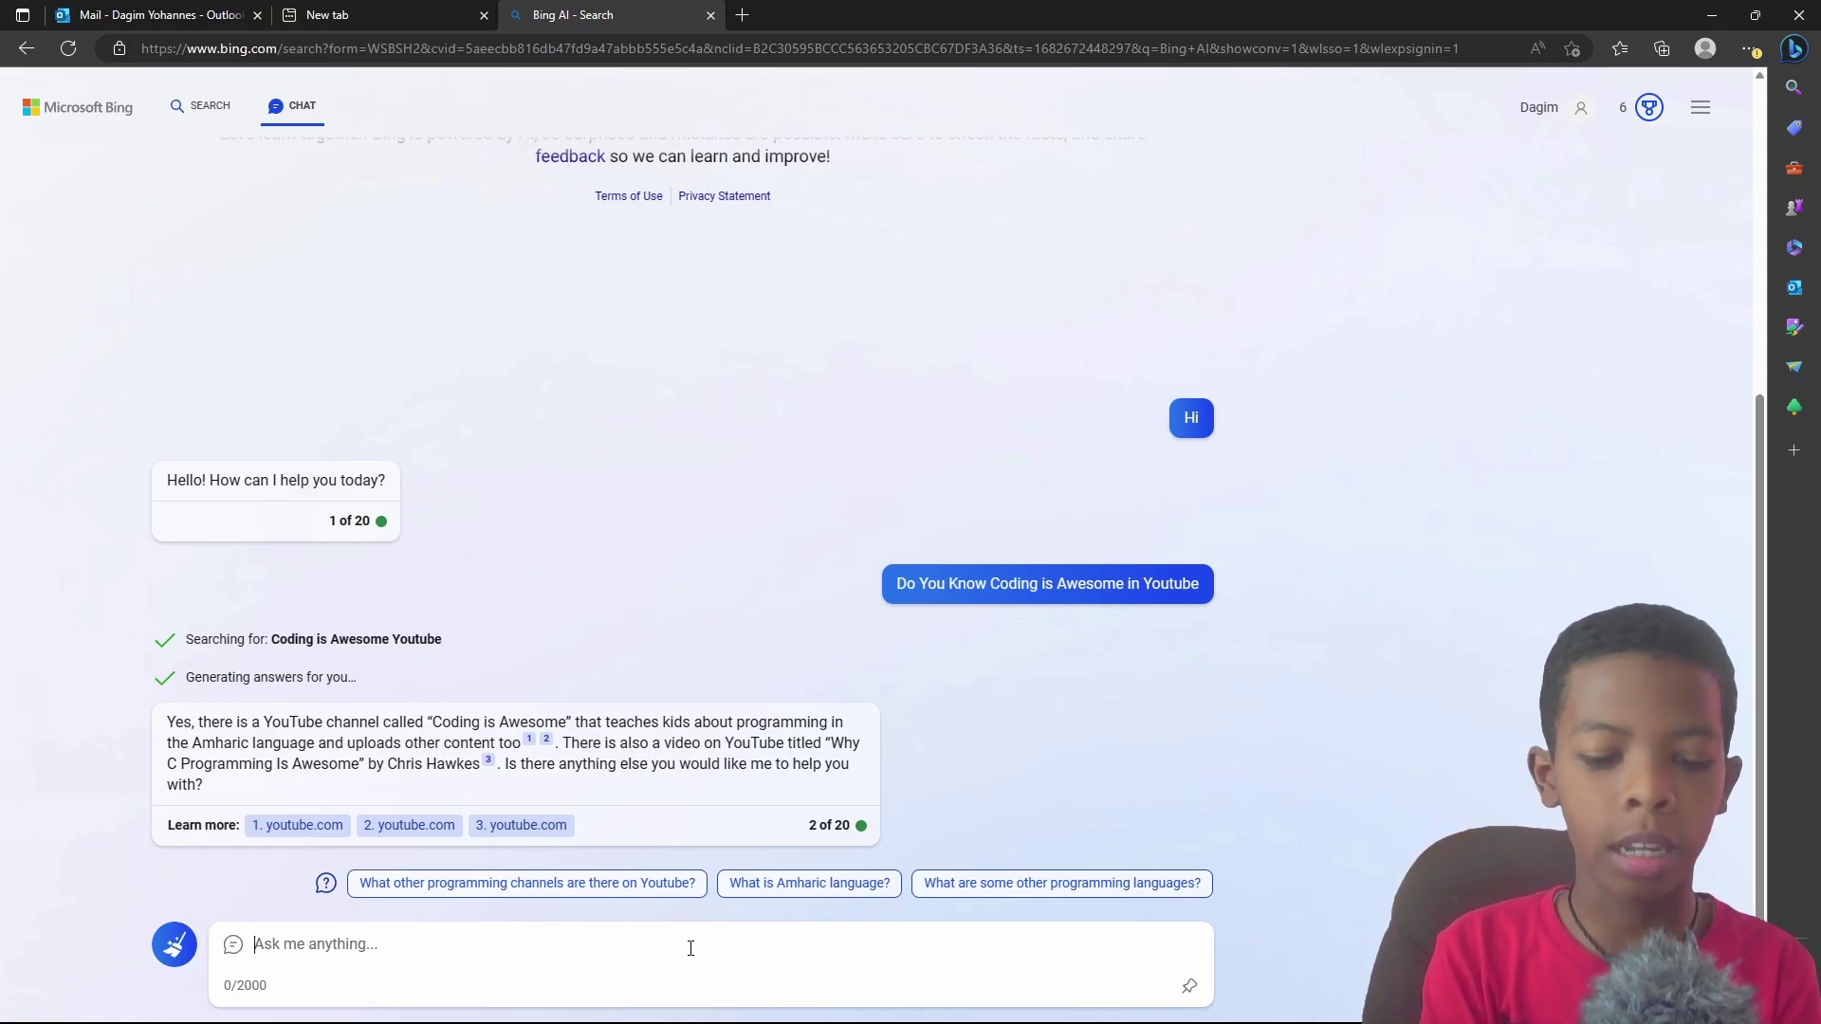
type("Give Me Java")
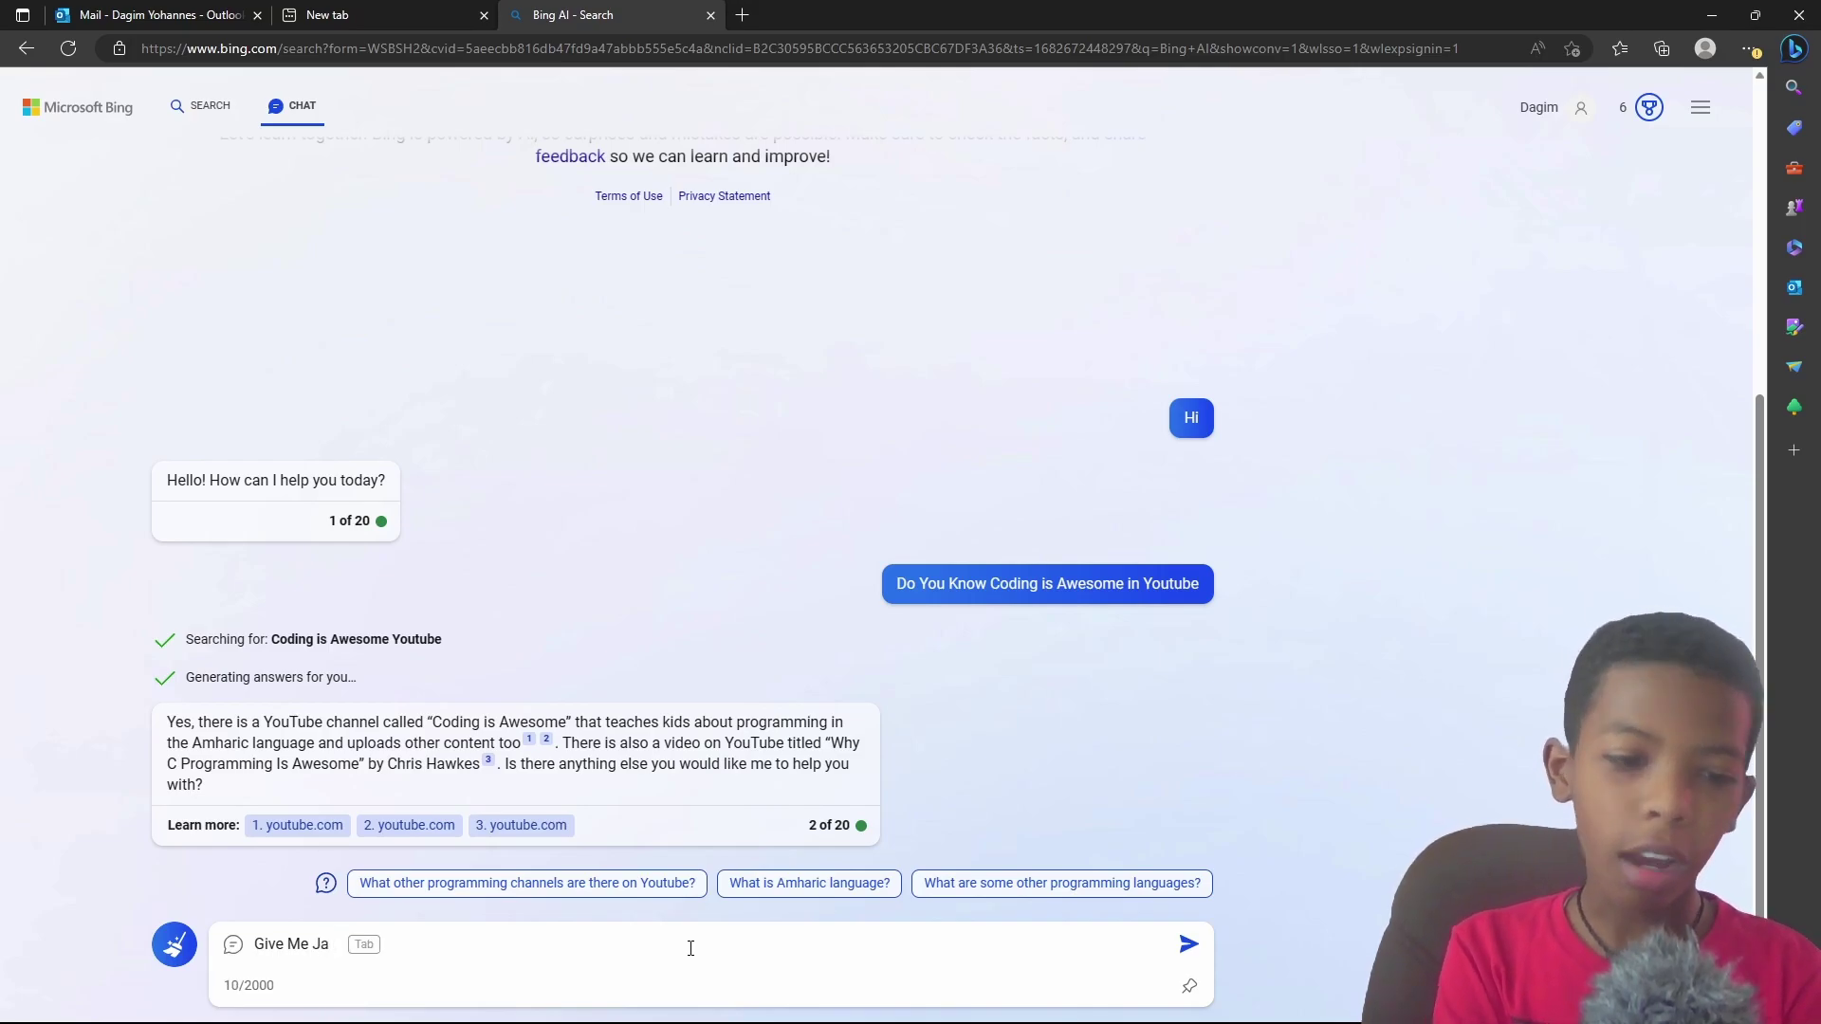
key("BackSpace")
key("BackSpace")
type("Python C")
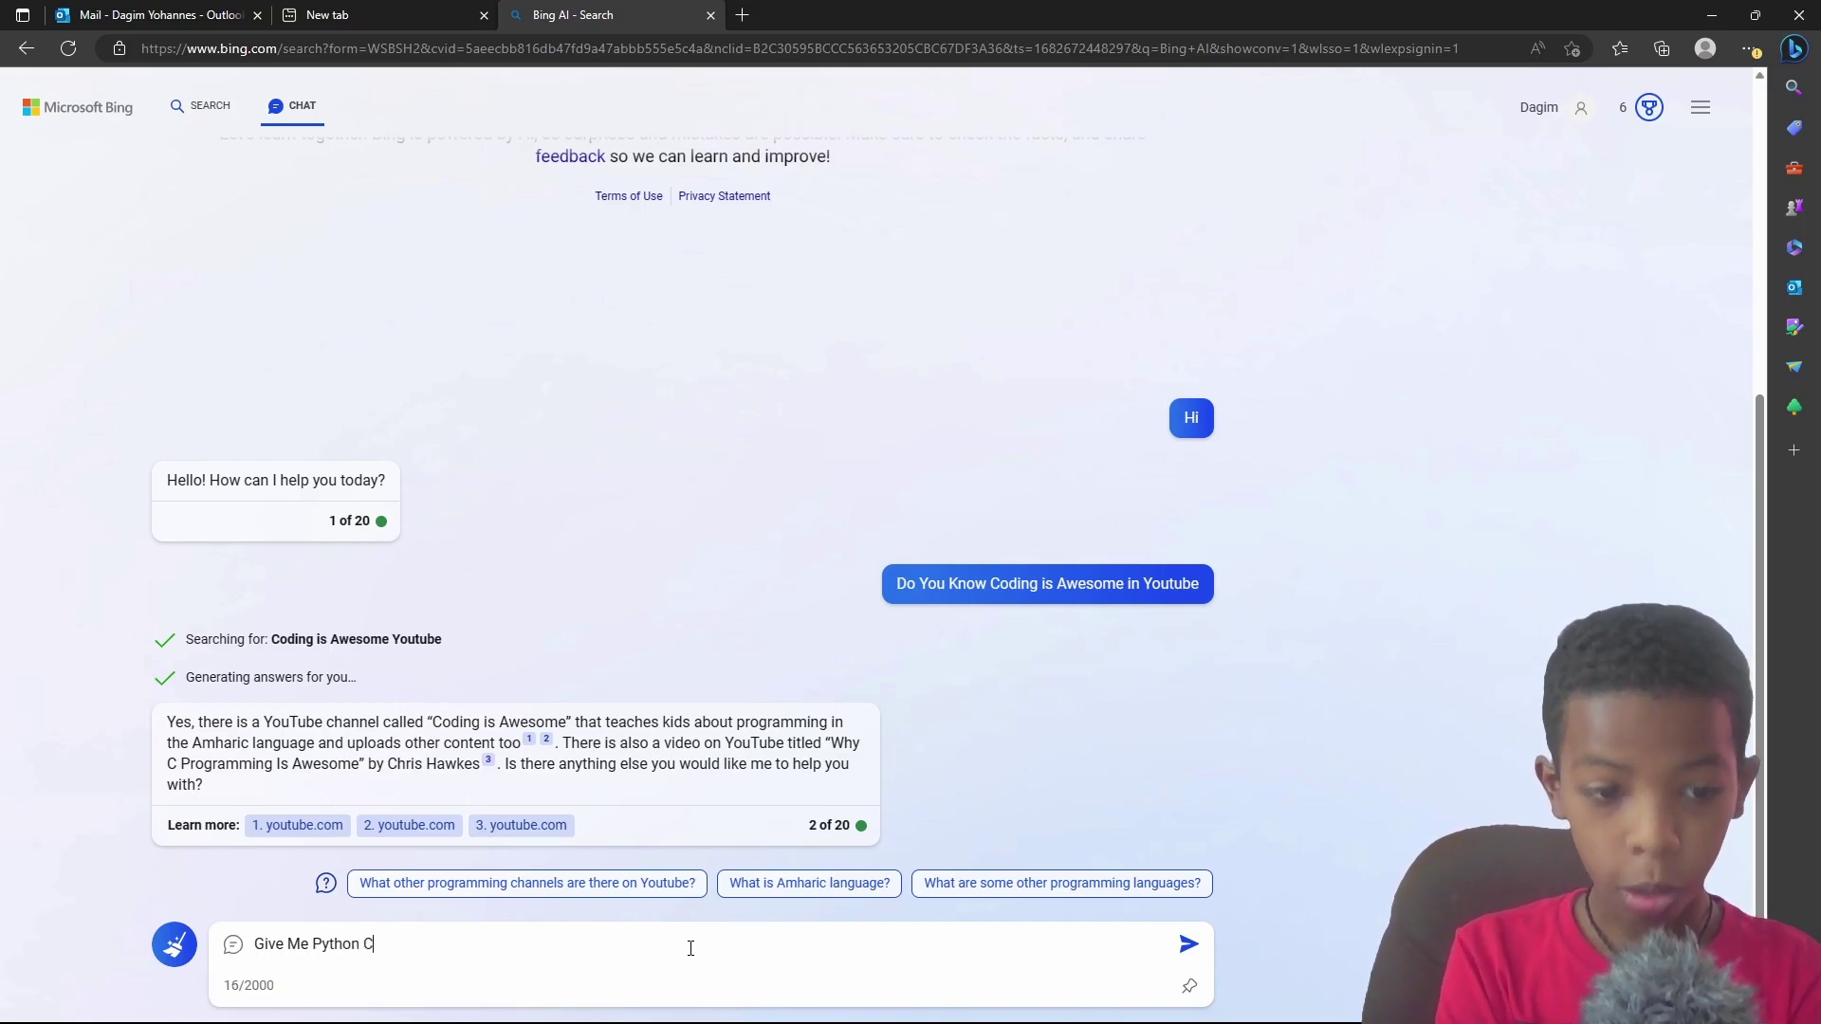
type("ode That Will")
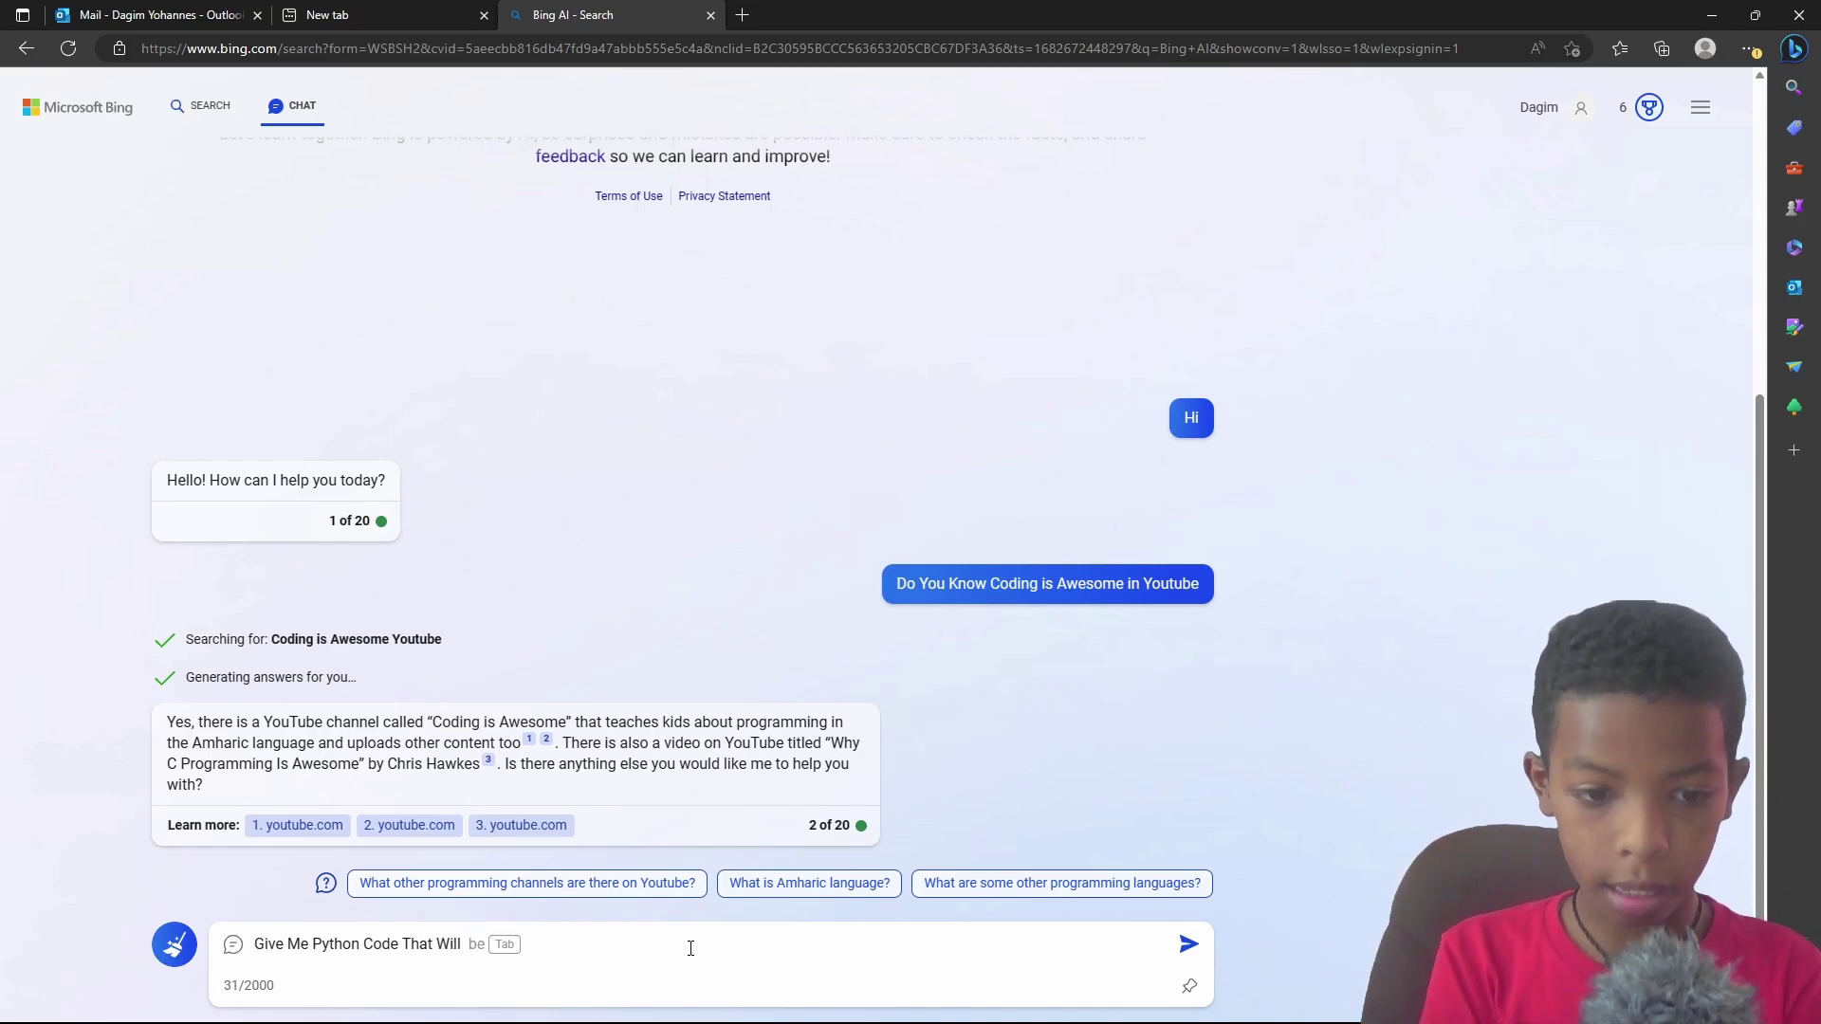
type("reverse a list")
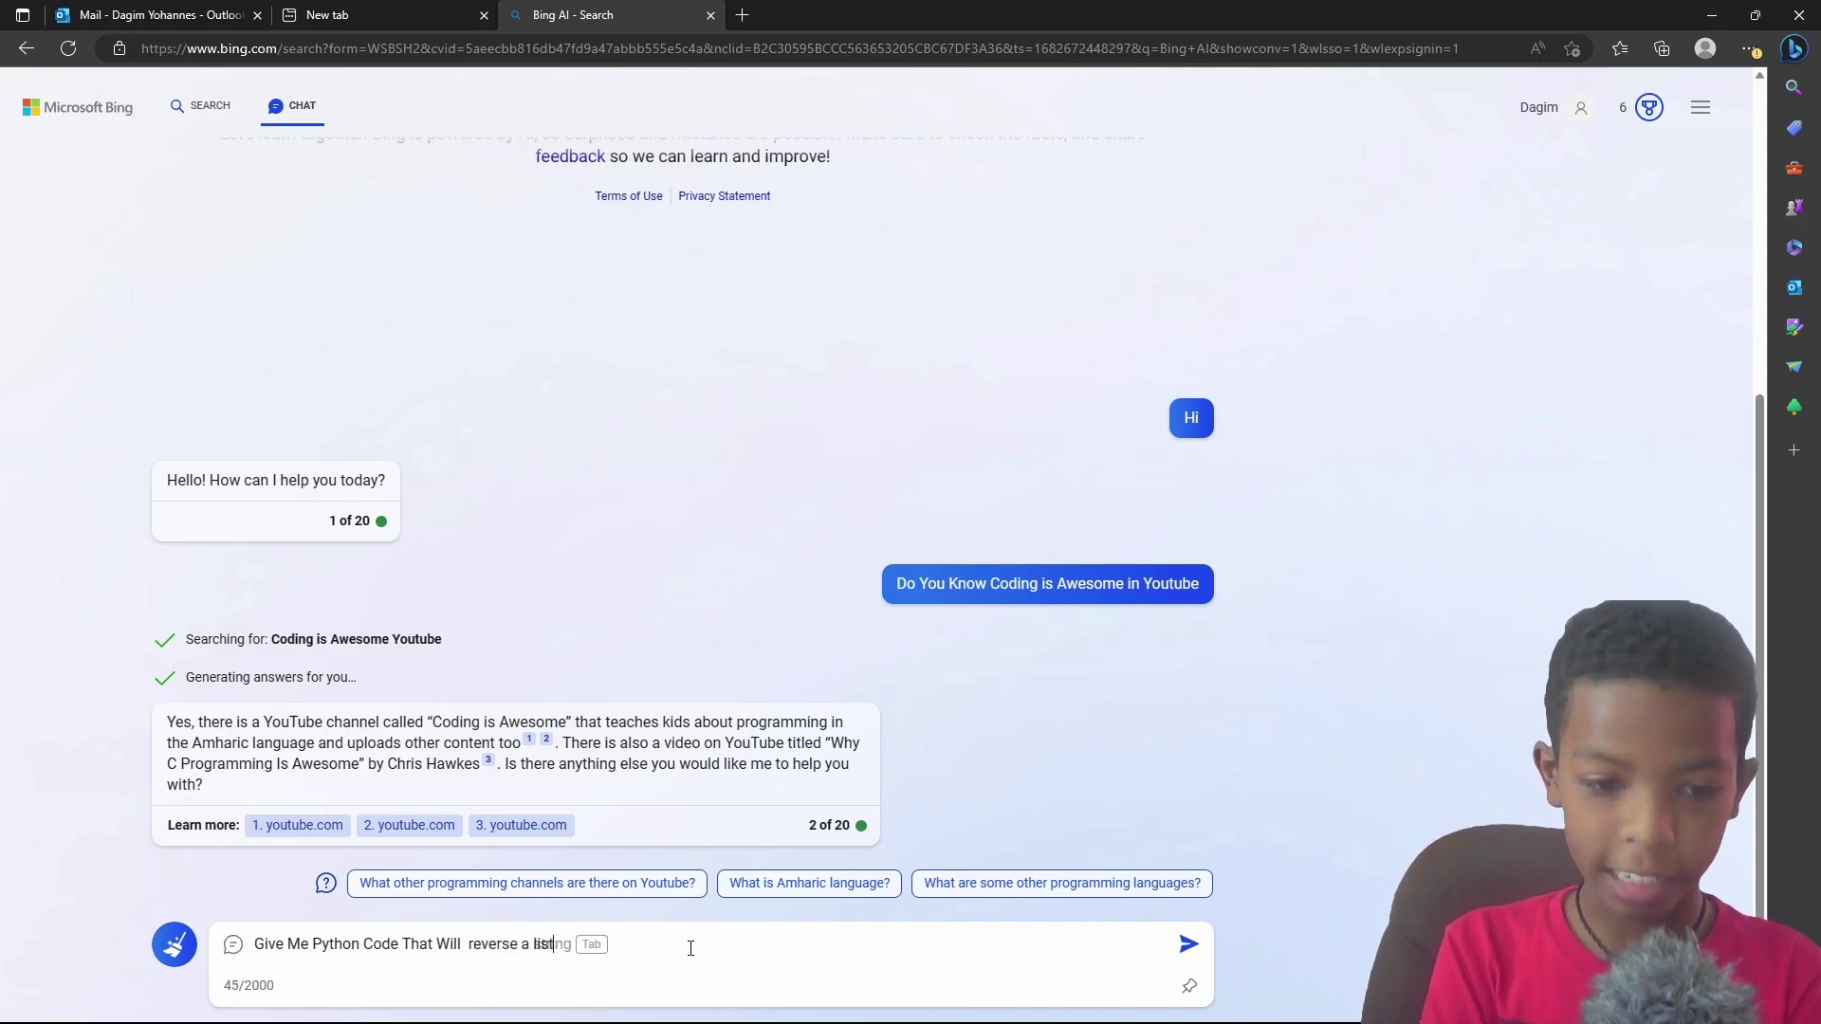
key("Return")
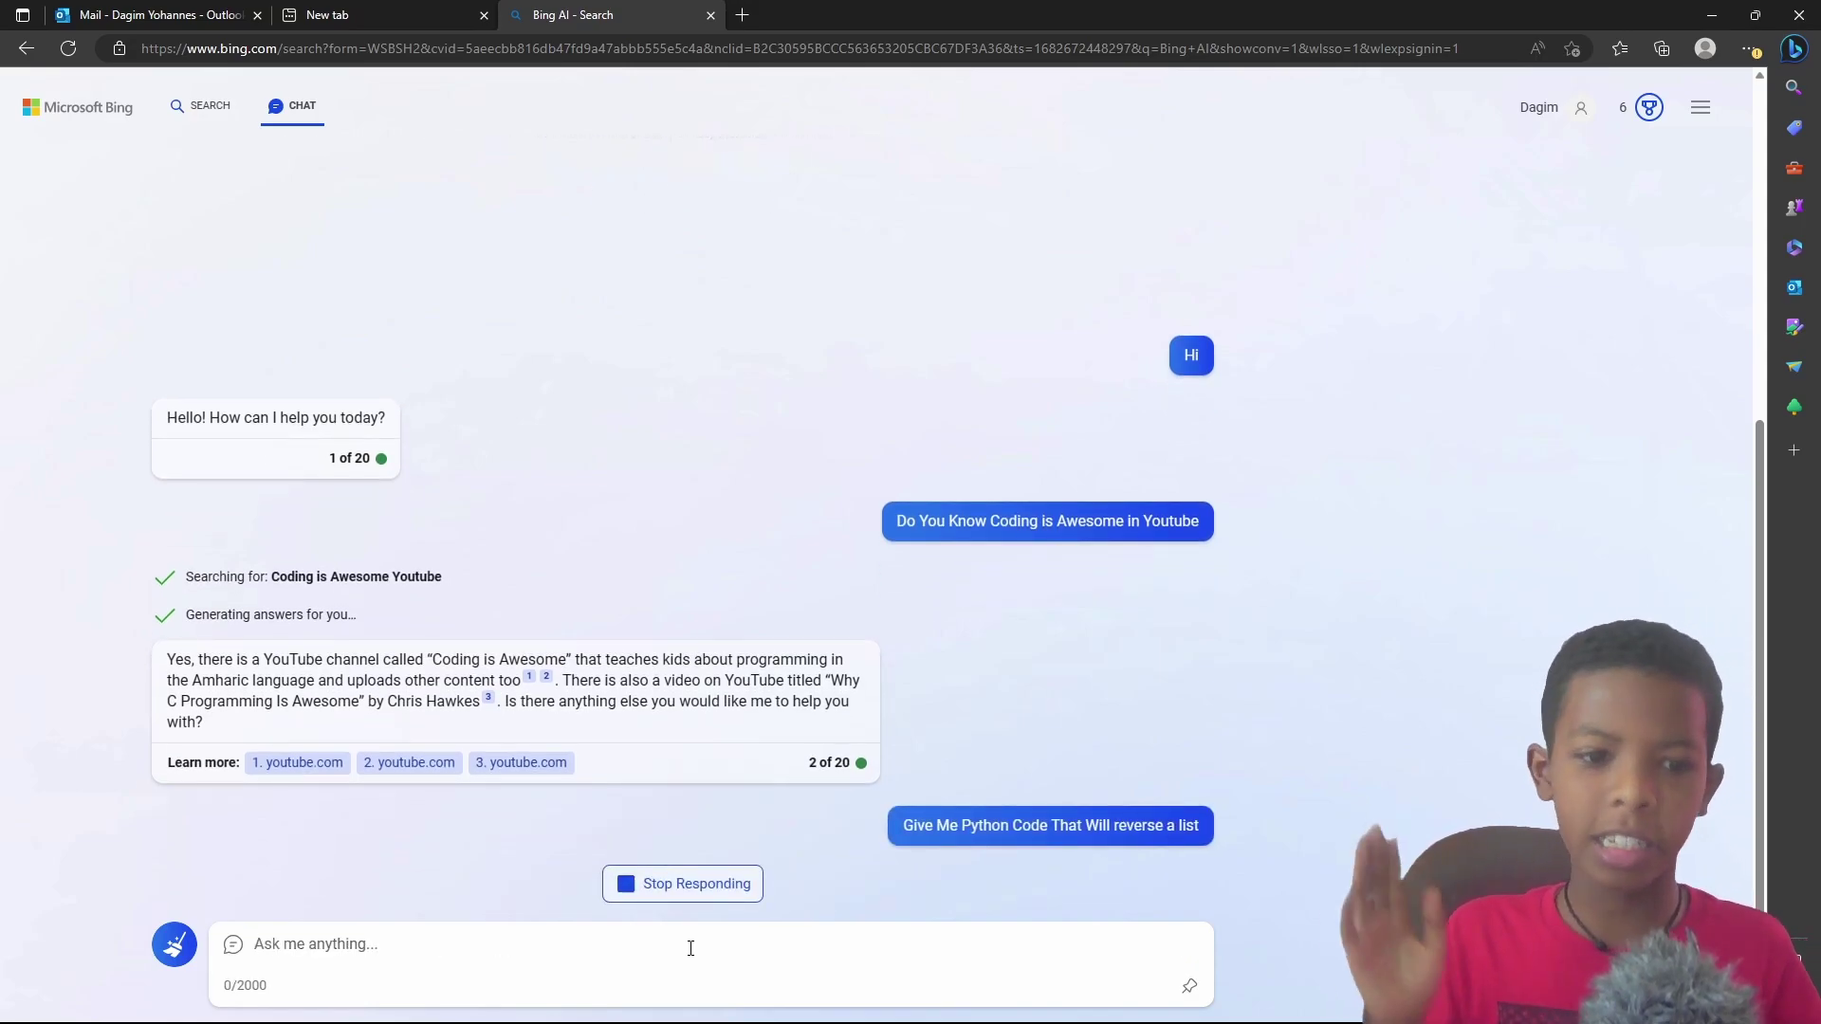